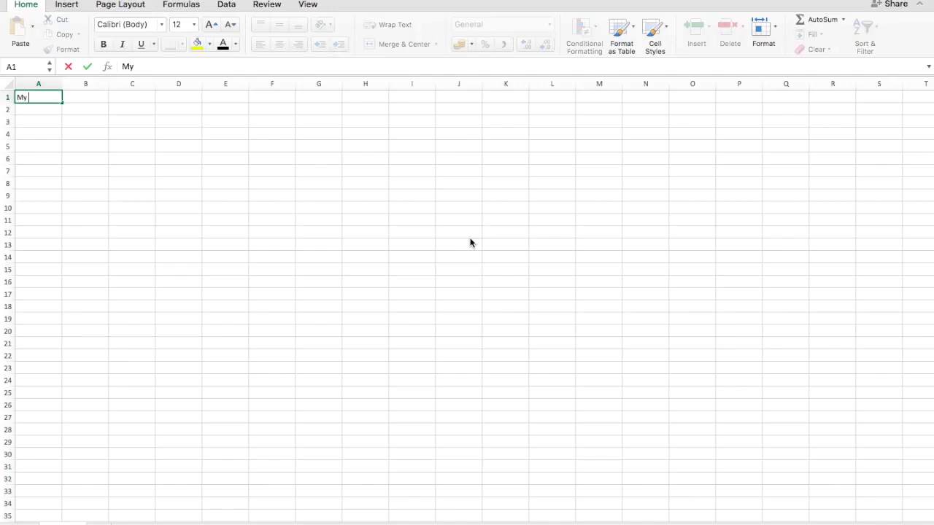
# - Complete the title "My Financial Model" in A1 and enter the column headers "Age" in A11 and "# Years" in B11
pyautogui.press('Return')
pyautogui.press('Down')
pyautogui.press('Down')
pyautogui.press('Down')
pyautogui.press('Down')
pyautogui.press('Down')
pyautogui.press('Down')
pyautogui.press('Down')
pyautogui.press('Down')
pyautogui.press('Down')
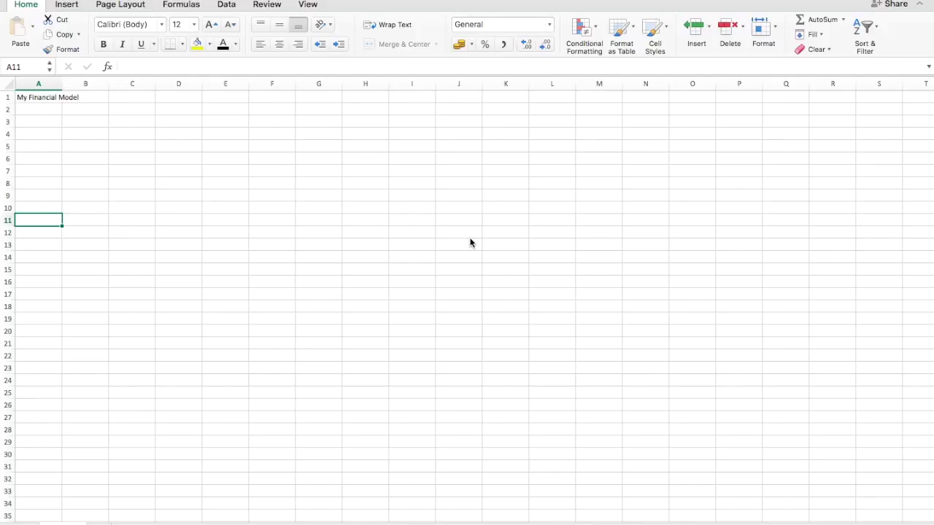
pyautogui.write('Age')
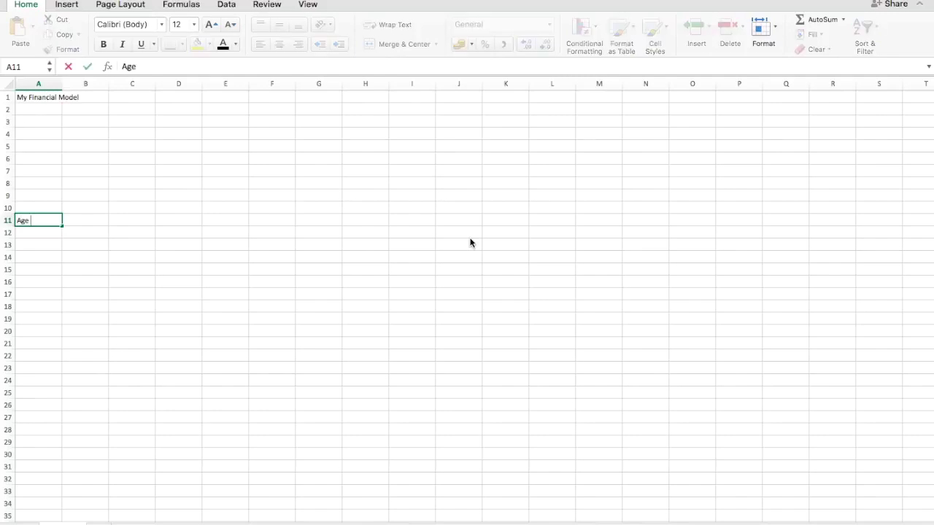
pyautogui.press('Tab')
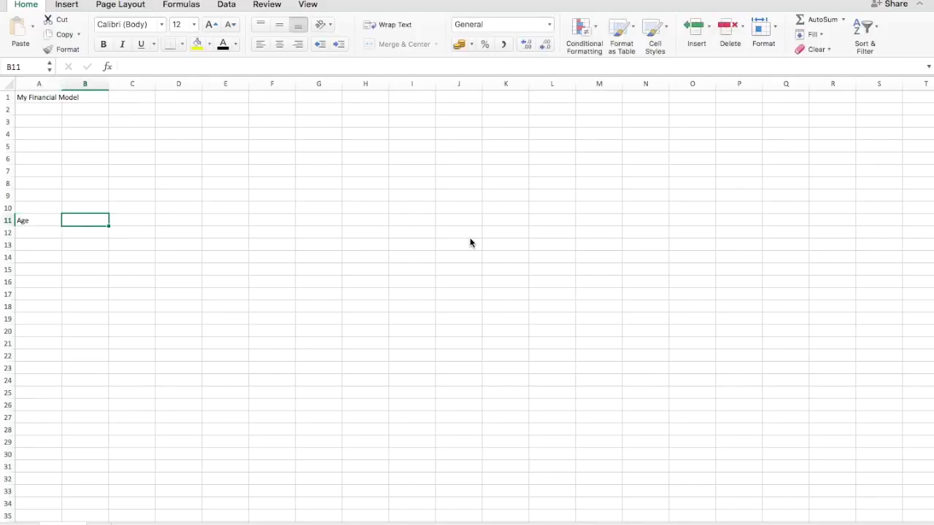
pyautogui.write('# Years')
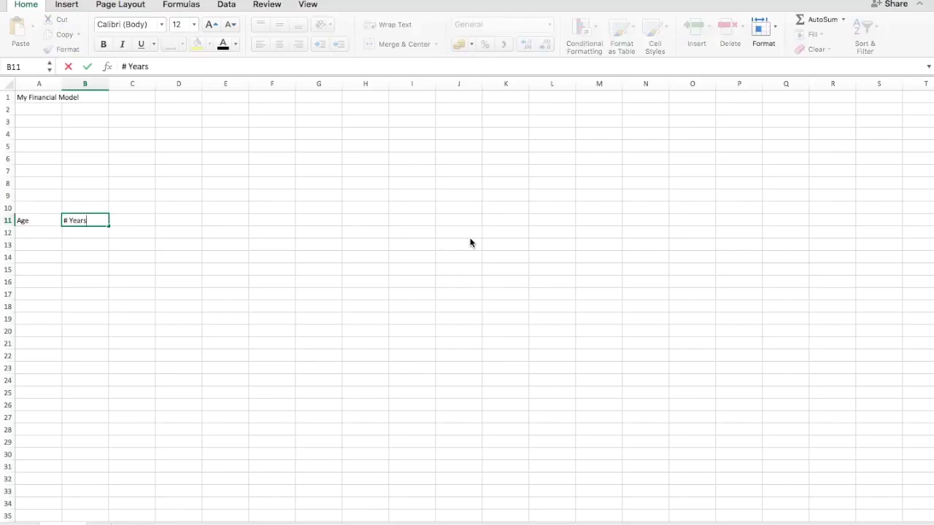
pyautogui.press('Tab')
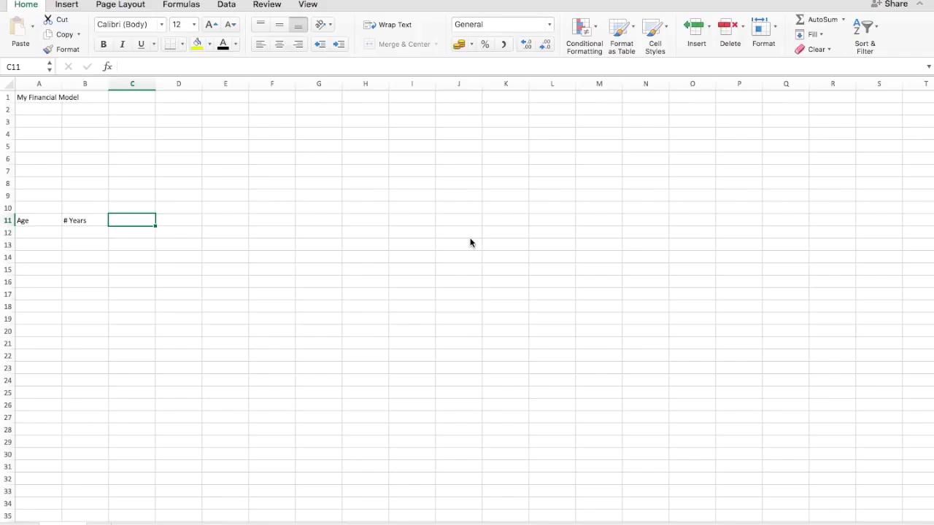
# - Enter the column header "Prior year" in C11
pyautogui.write('Prior')
pyautogui.press('Tab')
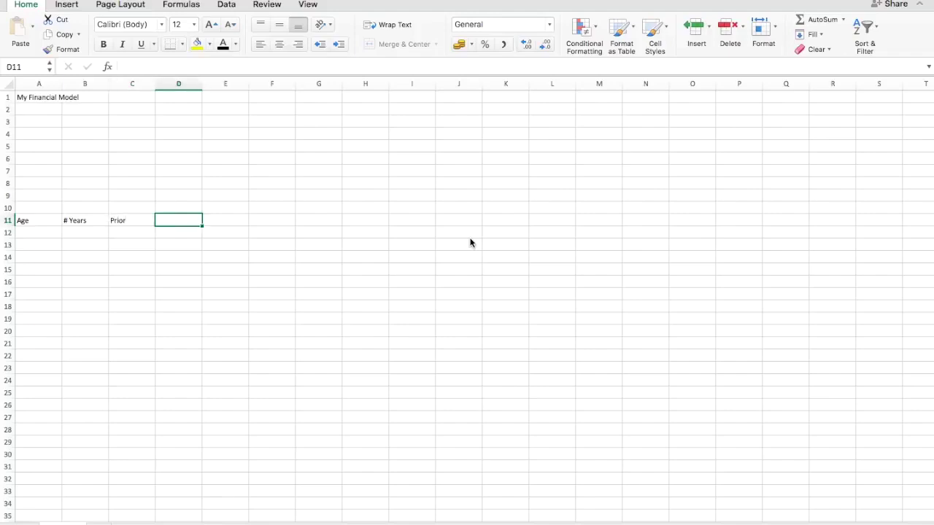
pyautogui.hotkey('shift', 'Tab')
pyautogui.press('F2')
pyautogui.press('BackSpace')
pyautogui.press('BackSpace')
pyautogui.press('BackSpace')
pyautogui.press('BackSpace')
pyautogui.write('riod')
pyautogui.press('BackSpace')
pyautogui.press('BackSpace')
pyautogui.press('BackSpace')
pyautogui.write('ior year')
pyautogui.press('Tab')
# - Enter the two-row header "Annual" in D10 and "Contribution" in D11
pyautogui.press('Up')
pyautogui.write('Annual')
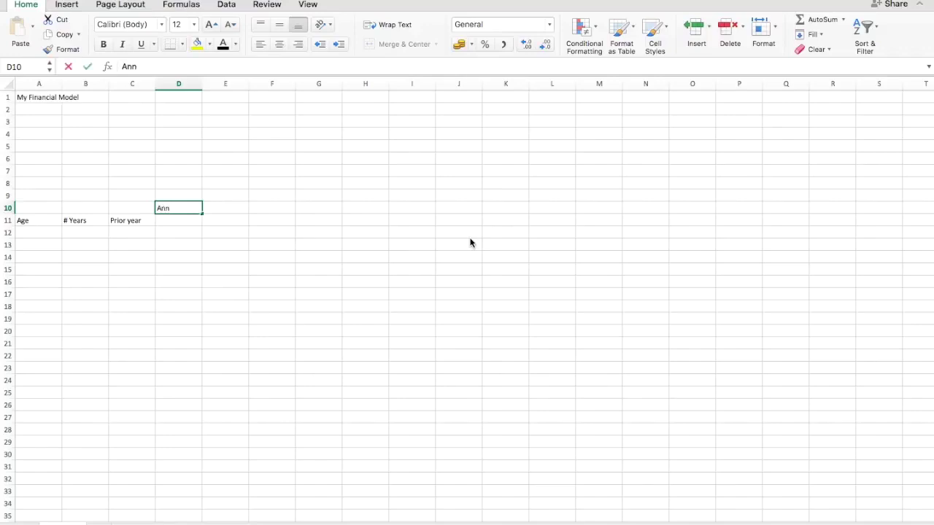
pyautogui.press('Return')
pyautogui.write('Contribution')
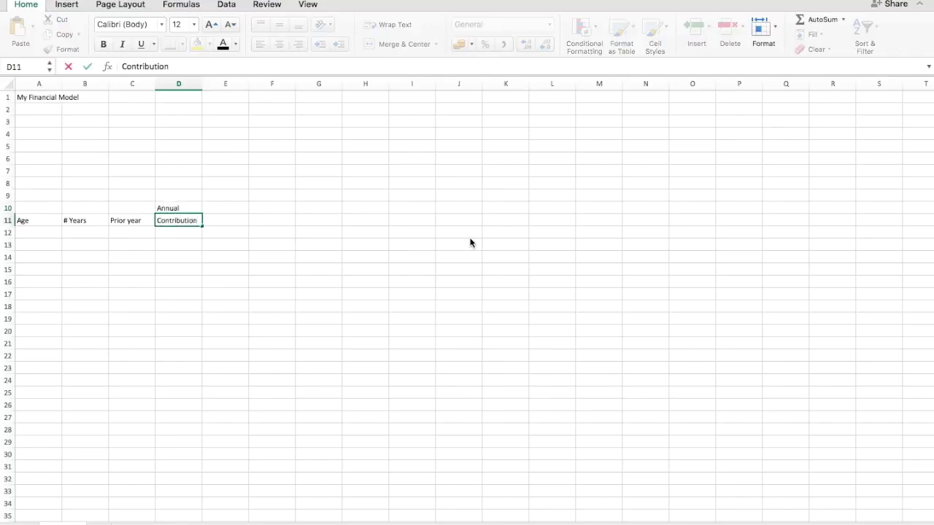
pyautogui.press('Tab')
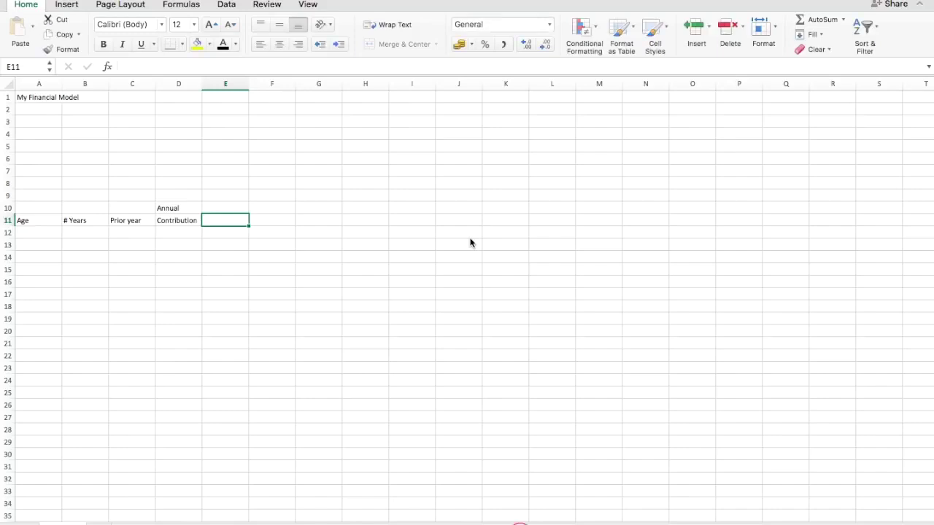
# - Enter the column header "Start of year" in E11
pyautogui.write('Sta')
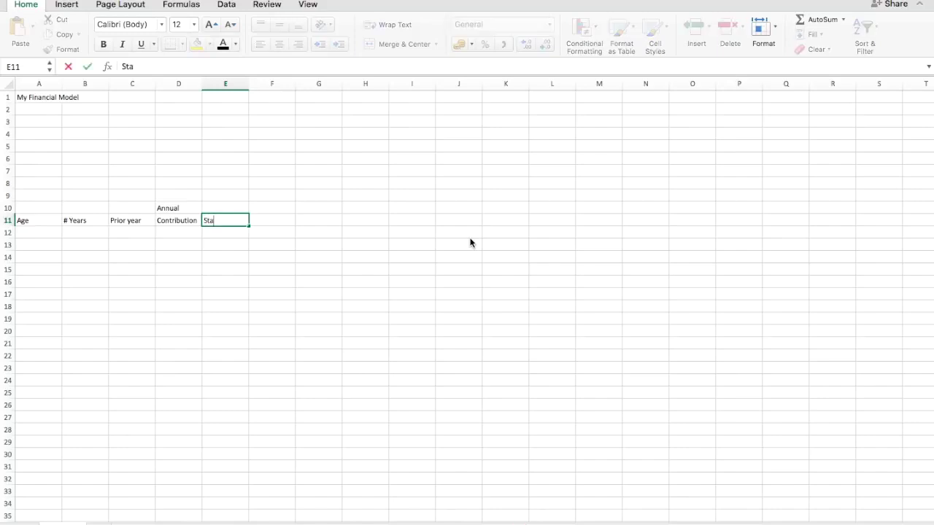
pyautogui.write('rt of year')
pyautogui.press('Tab')
# - Enter the two-row header "Investment" over "Return" in F10:F11 and the header "End of Year" in G11
pyautogui.press('Up')
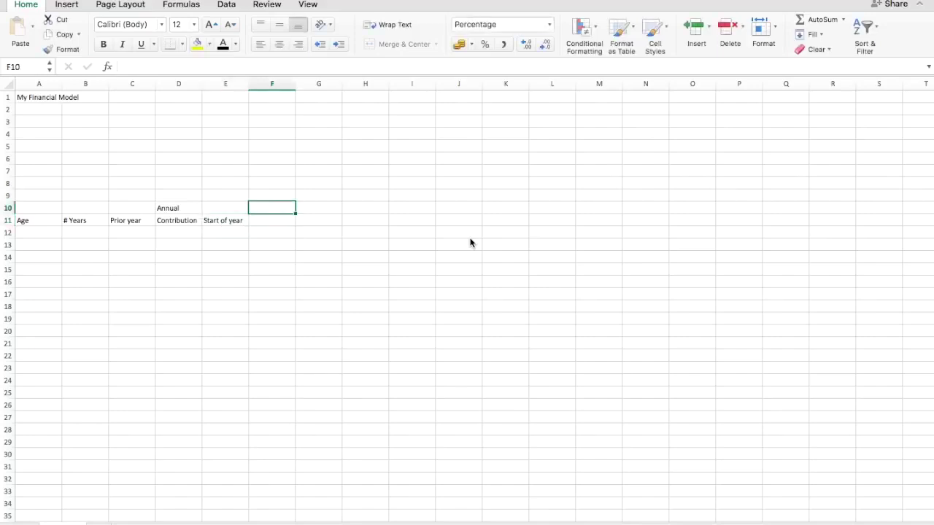
pyautogui.write('Investment')
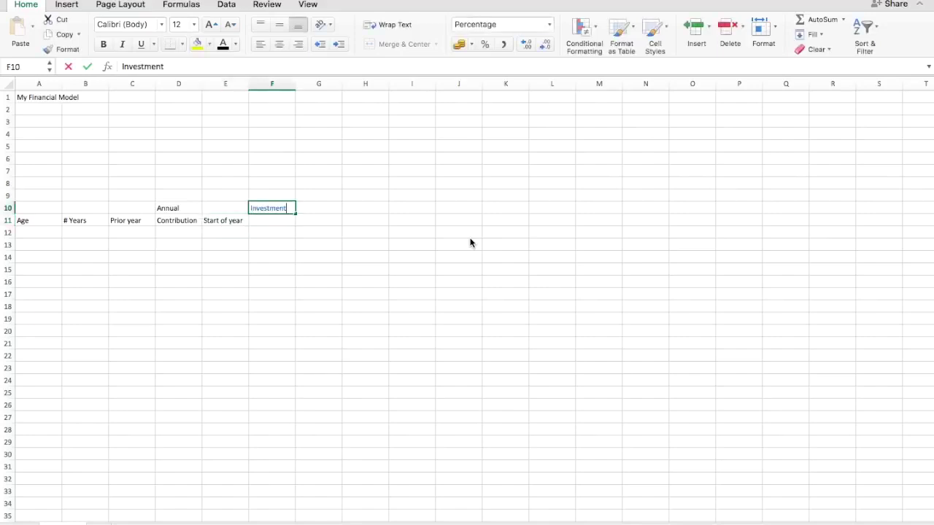
pyautogui.press('Return')
pyautogui.write('Return')
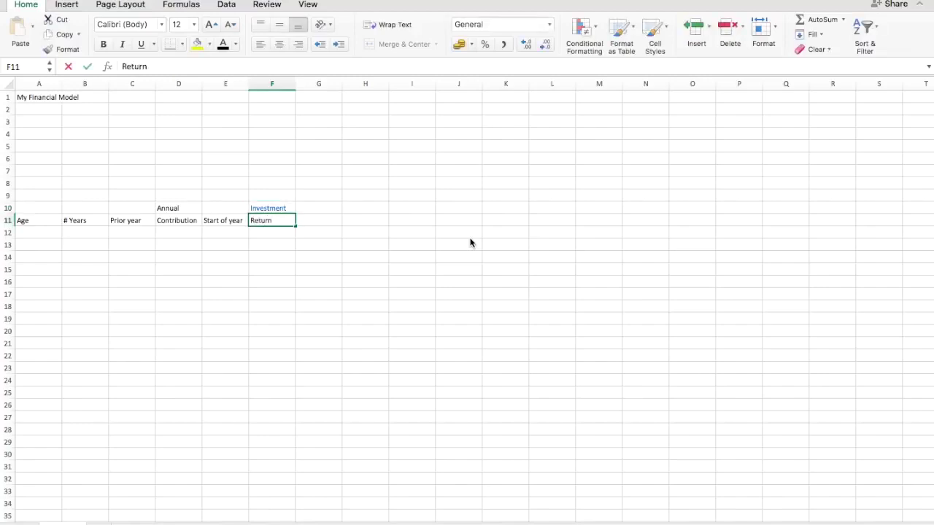
pyautogui.press('Tab')
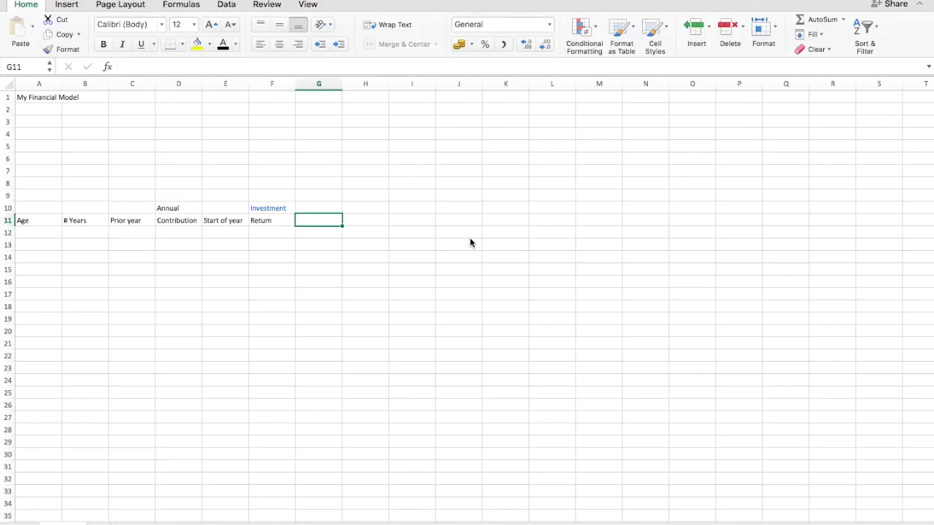
pyautogui.write('End of Year')
pyautogui.press('Tab')
# - Enter the starting age 23 in A12, the first row of the Age column
pyautogui.press('Left')
pyautogui.press('Left')
pyautogui.press('Left')
pyautogui.press('Left')
pyautogui.press('Left')
pyautogui.press('Left')
pyautogui.press('Left')
pyautogui.press('Down')
pyautogui.write('23')
pyautogui.press('Tab')
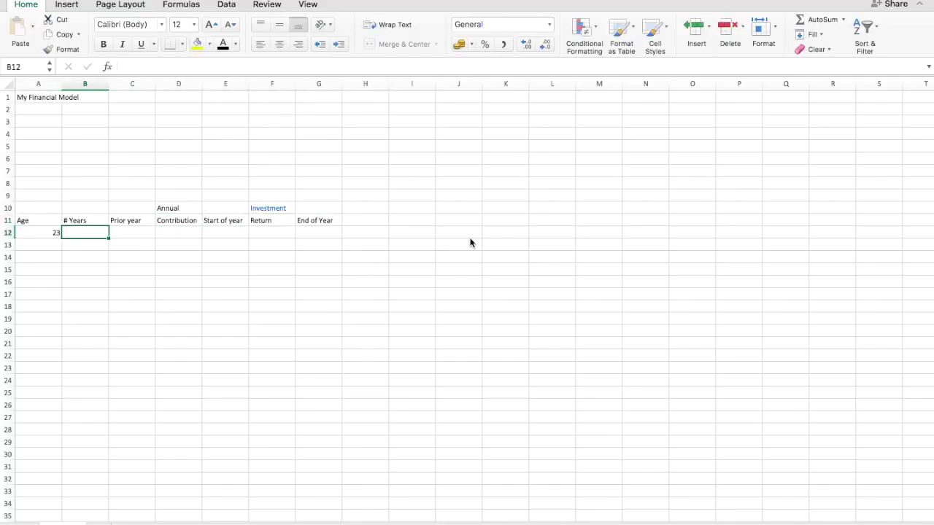
# - Enter the formula =A12+1 in A13 to calculate the following year's age
pyautogui.press('Return')
pyautogui.write('=')
pyautogui.press('Up')
pyautogui.write('+1')
pyautogui.press('Return')
# - Enter 0 in B12 as the first value of the # Years column
pyautogui.press('Up')
pyautogui.press('Up')
pyautogui.press('Up')
pyautogui.press('Up')
pyautogui.press('Down')
pyautogui.press('Down')
pyautogui.press('Right')
pyautogui.write('0')
pyautogui.press('Return')
pyautogui.write('=')
pyautogui.press('Up')
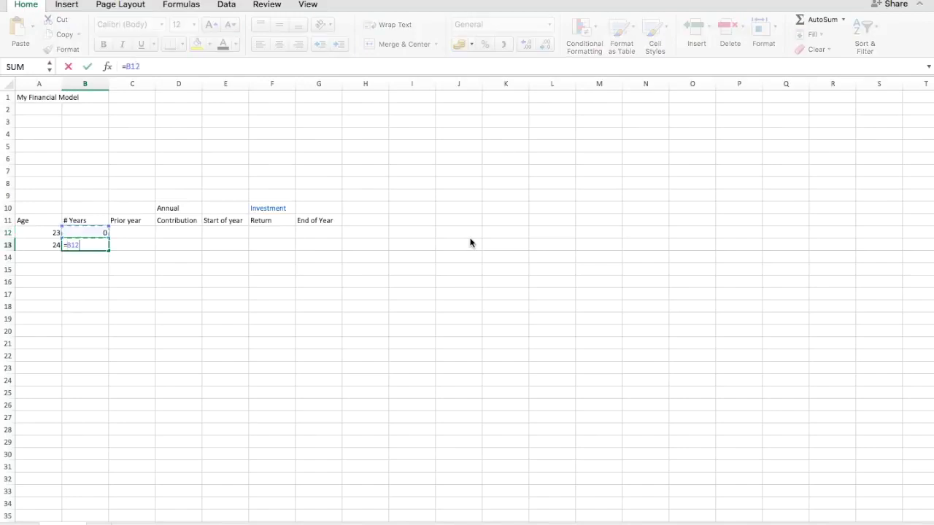
pyautogui.write('=')
pyautogui.press('Return')
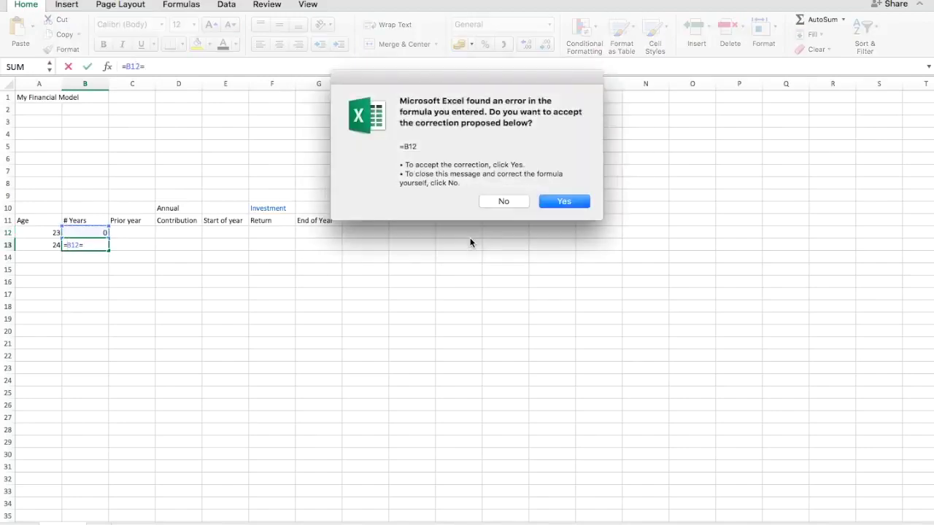
pyautogui.press('Return')
# - Enter the formula =B12+1 in B13 to increment the number of years
pyautogui.press('Up')
pyautogui.write('=')
pyautogui.press('Up')
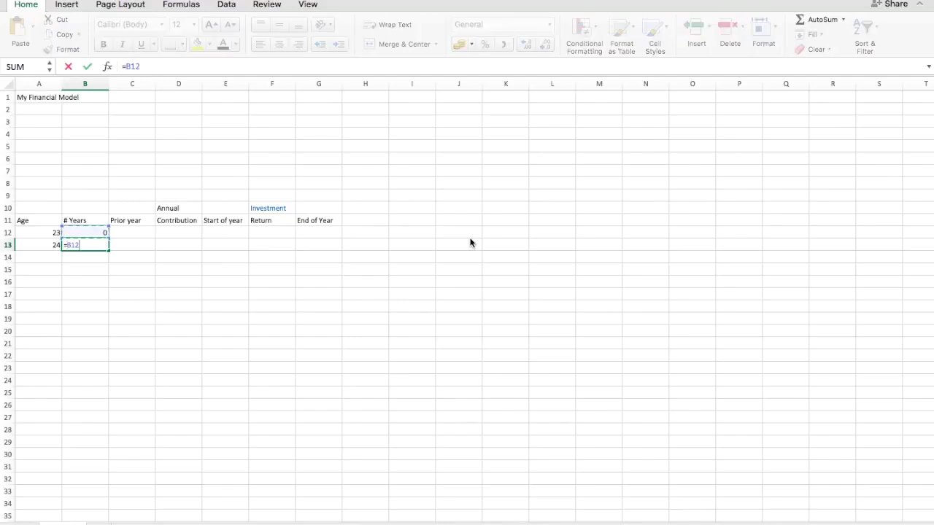
pyautogui.write('+1')
pyautogui.press('Return')
# - Enter 0 as the prior year amount in C12 and 1000 as the annual contribution in D12
pyautogui.press('Up')
pyautogui.press('Up')
pyautogui.press('Right')
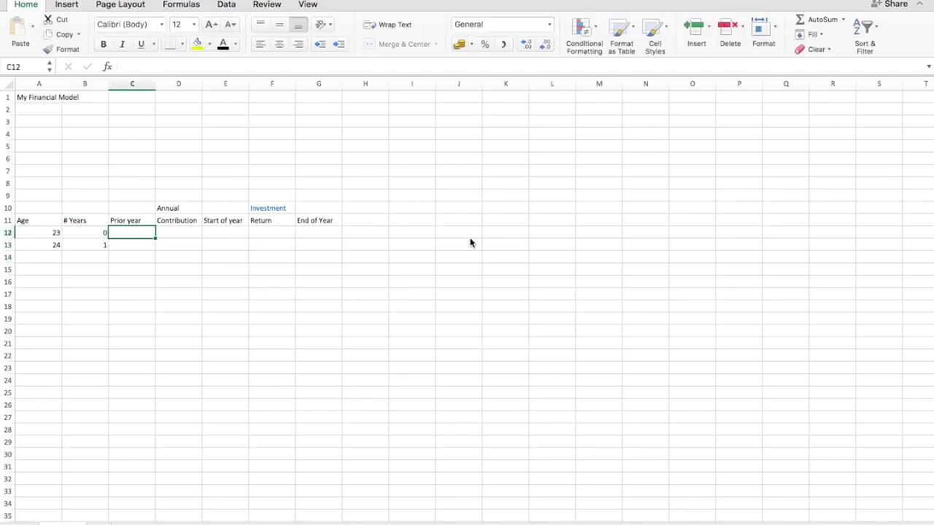
pyautogui.write('0')
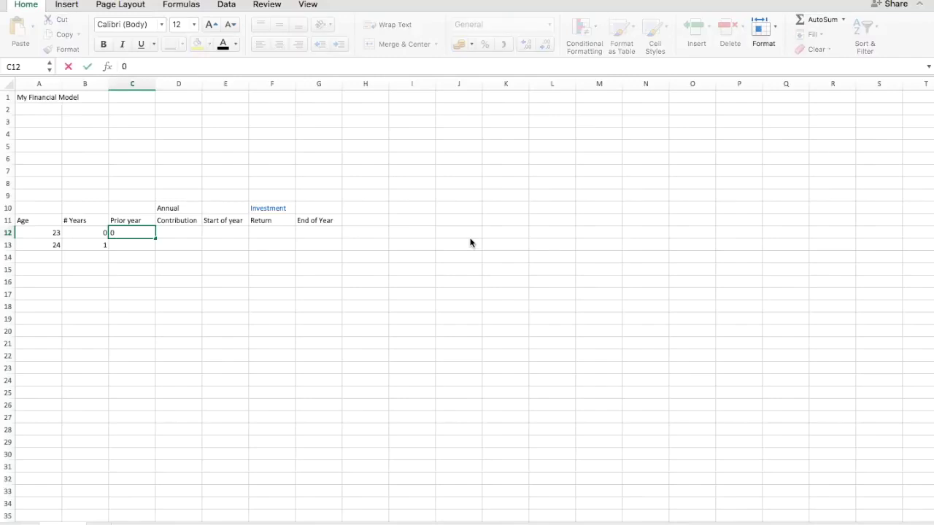
pyautogui.press('Tab')
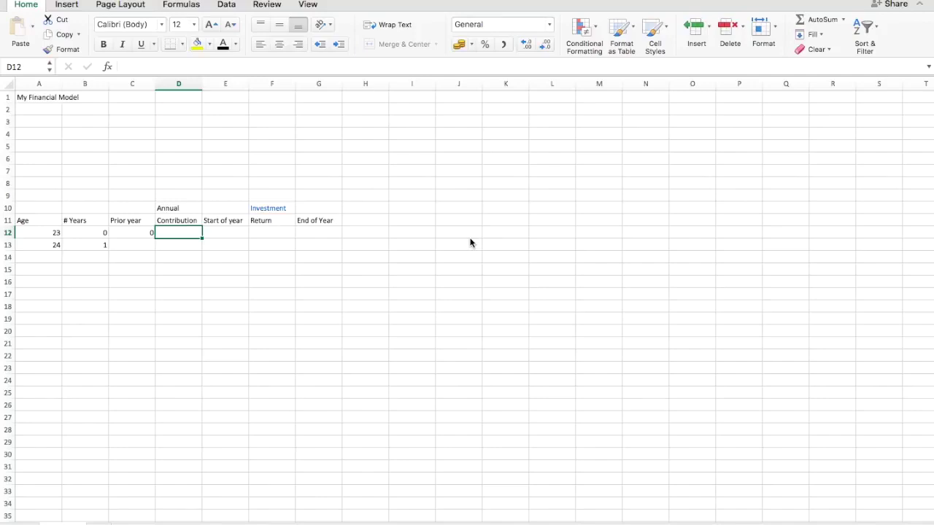
pyautogui.write('1000')
pyautogui.press('Return')
# - Calculate the first start-of-year balance in E12 with the formula =D12+C12
pyautogui.press('Up')
pyautogui.press('Right')
pyautogui.write('=')
pyautogui.press('Left')
pyautogui.write('+')
pyautogui.press('Left')
pyautogui.press('Left')
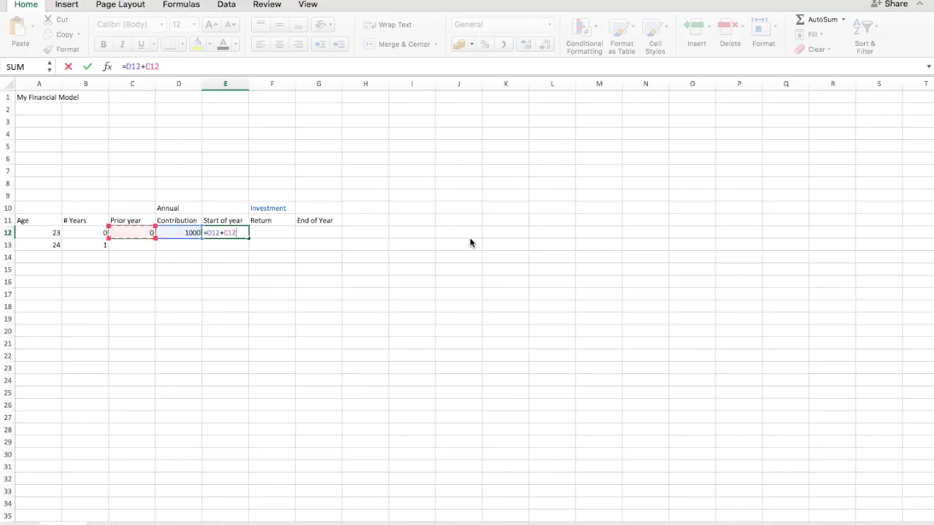
pyautogui.press('Return')
pyautogui.press('Up')
pyautogui.press('Left')
pyautogui.press('Left')
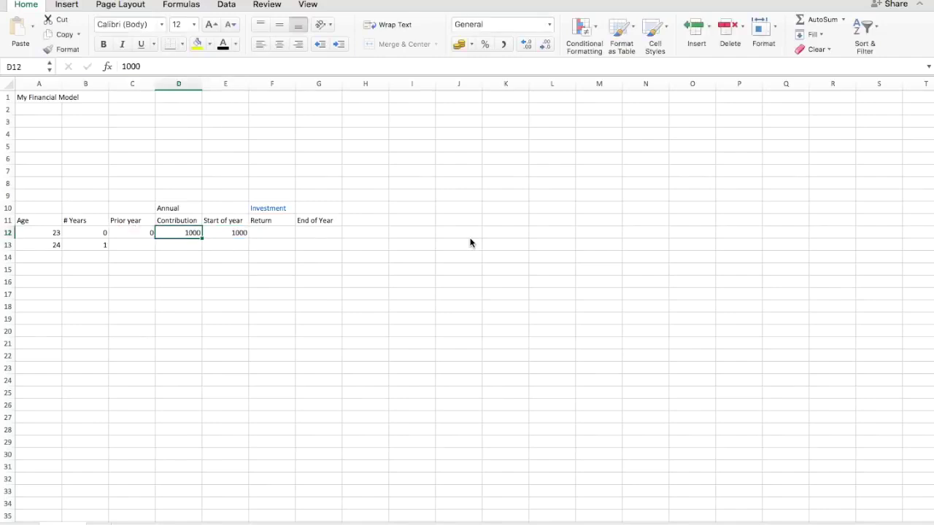
pyautogui.press('Right')
pyautogui.press('Left')
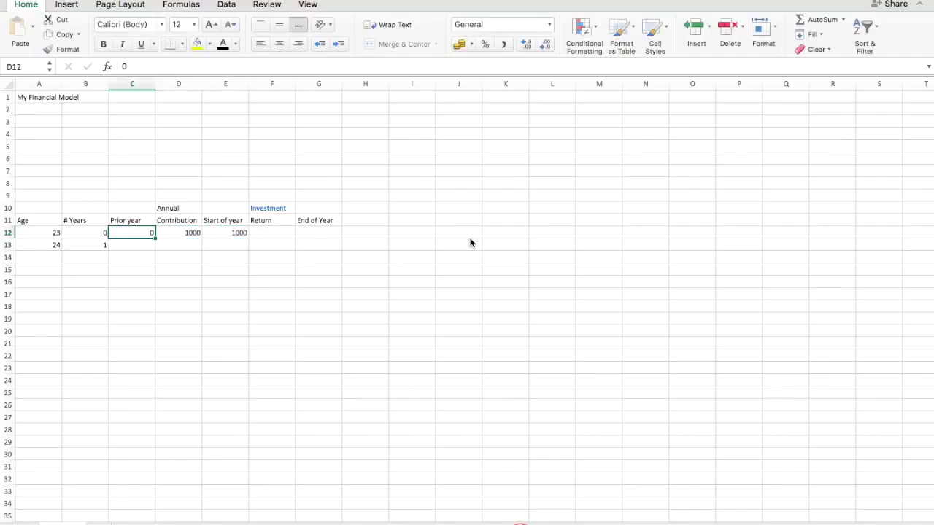
# - Format the header cells A10:G11 as right-aligned, black, italic text
pyautogui.press('Up')
pyautogui.press('Up')
pyautogui.press('Left')
pyautogui.press('Left')
pyautogui.hotkey('shift', 'Down')
pyautogui.hotkey('shift', 'Right')
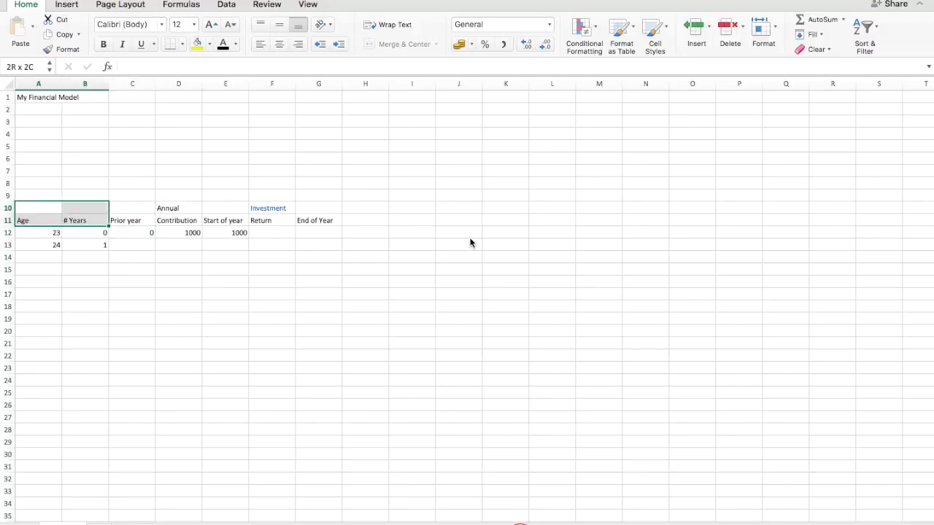
pyautogui.hotkey('shift', 'Right')
pyautogui.hotkey('shift', 'Right')
pyautogui.hotkey('shift', 'Right')
pyautogui.hotkey('shift', 'Right')
pyautogui.hotkey('shift', 'Right')
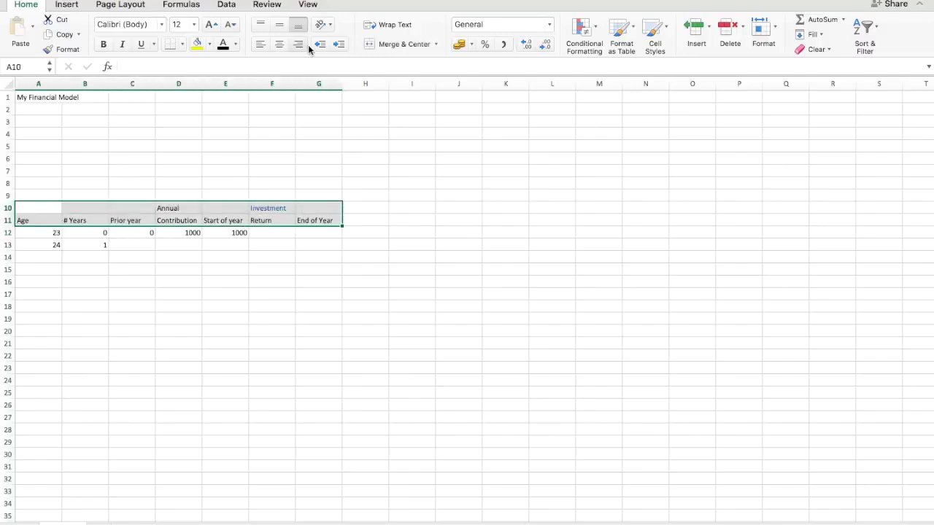
pyautogui.click(299, 45)
pyautogui.click(223, 44)
pyautogui.press('super+i')
# - Underline the column headers in A11:G11
pyautogui.press('Down')
pyautogui.press('super+shift+Right')
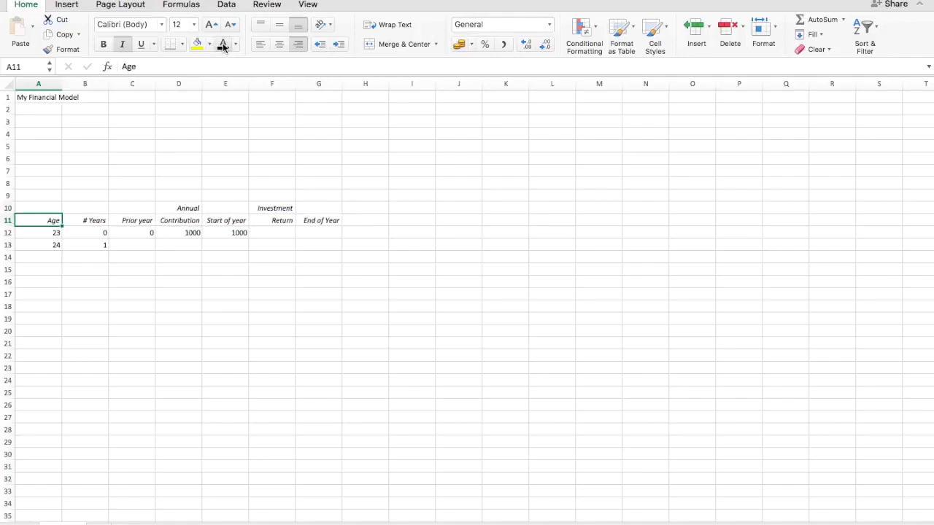
pyautogui.press('super+u')
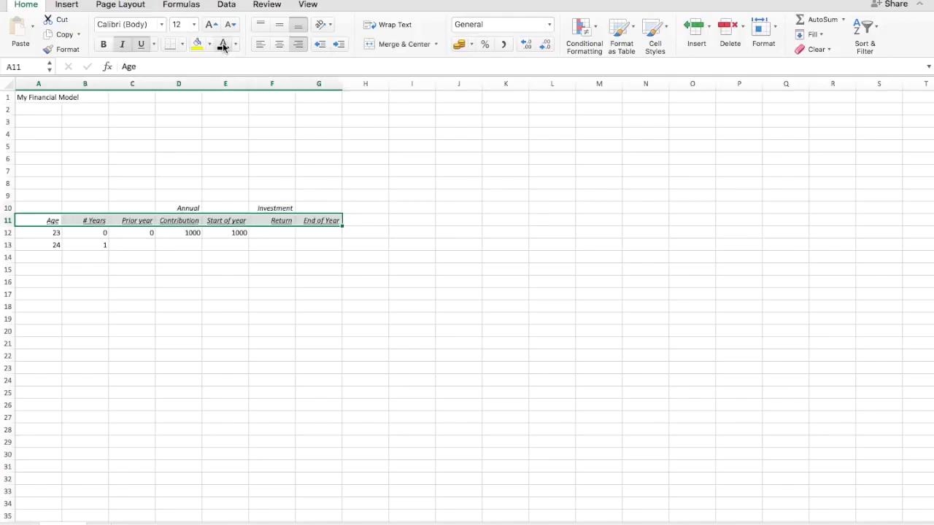
# - Enter the assumption label "Annual Return" in B5 above the table
pyautogui.press('Down')
pyautogui.press('Up')
pyautogui.press('Up')
pyautogui.press('Up')
pyautogui.press('Up')
pyautogui.press('Up')
pyautogui.press('Up')
pyautogui.press('Up')
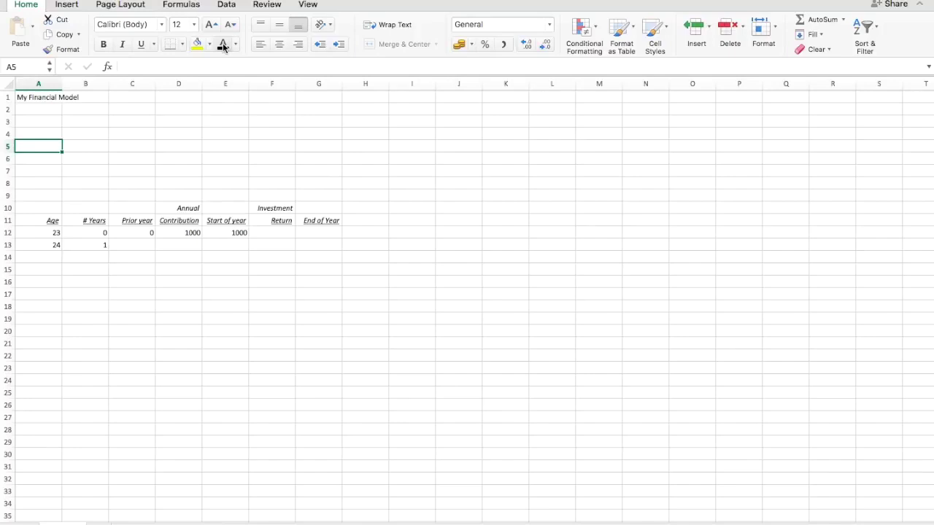
pyautogui.press('Right')
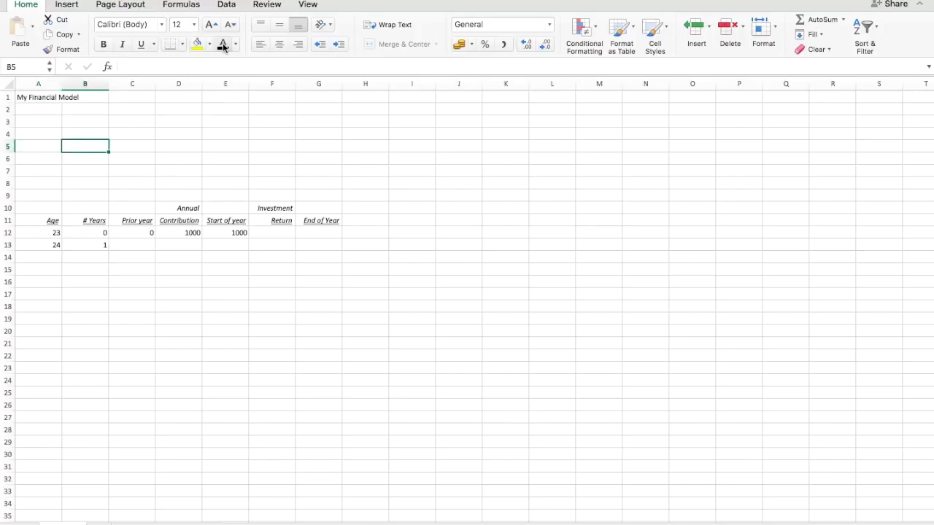
pyautogui.write('Ann')
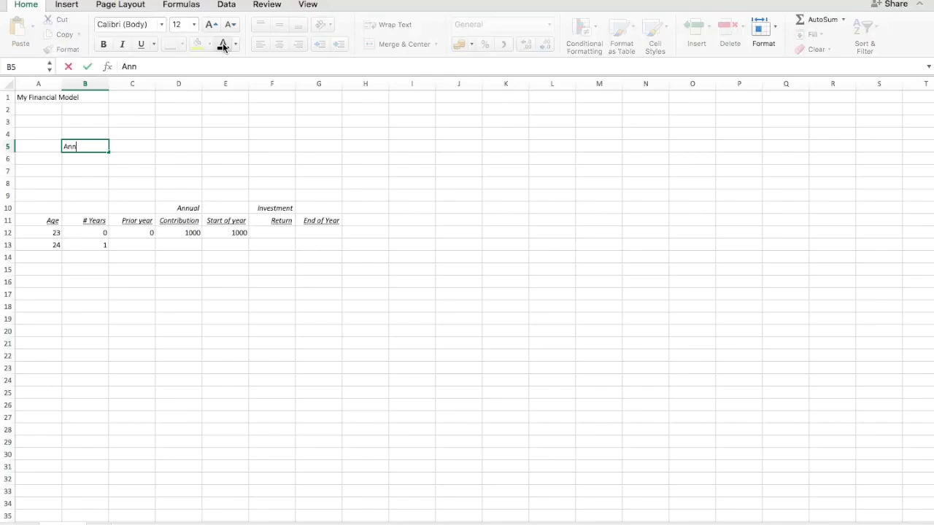
pyautogui.write('ual Return')
# - Set the annual return assumption in E5 to 0.07
pyautogui.press('Tab')
pyautogui.press('Tab')
pyautogui.press('Tab')
pyautogui.write('7')
pyautogui.press('Left')
pyautogui.press('Left')
pyautogui.press('Left')
pyautogui.press('Right')
pyautogui.press('Right')
pyautogui.press('Right')
pyautogui.write('0.07')
pyautogui.press('Return')
# - Enter 0.02 in E6 and label that row "Inflation" in B6
pyautogui.write('0.0')
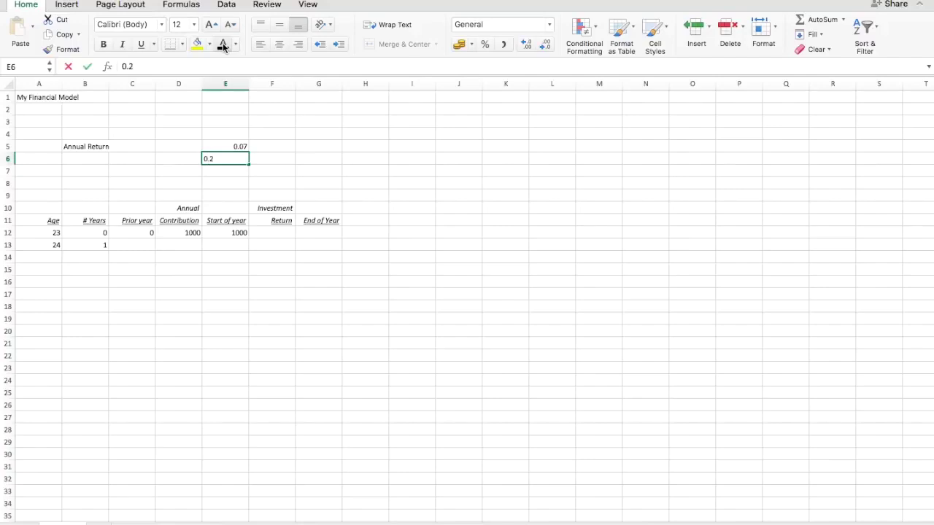
pyautogui.write('2')
pyautogui.press('Return')
pyautogui.press('Up')
pyautogui.press('Left')
pyautogui.press('Left')
pyautogui.press('Left')
pyautogui.write('Inflation')
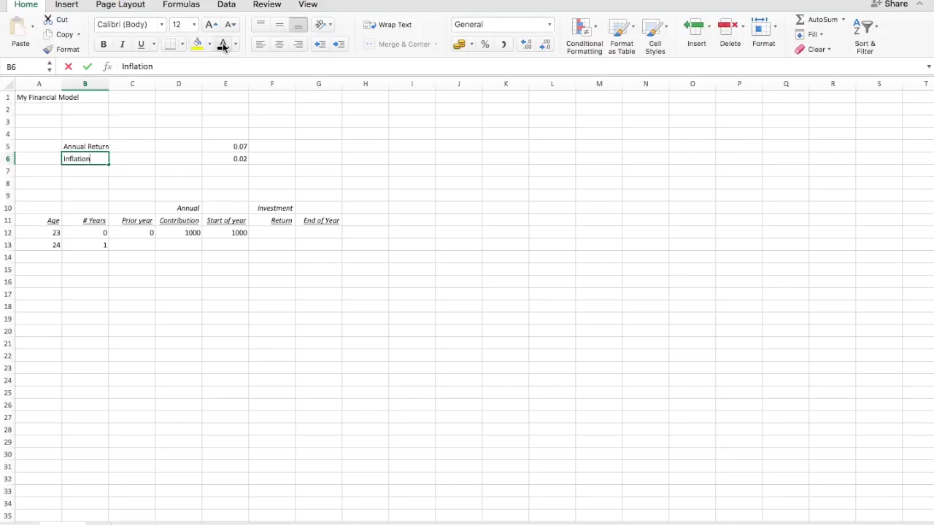
pyautogui.press('Return')
# - Enter the label "Return after Inflation" in B7
pyautogui.write('Return after')
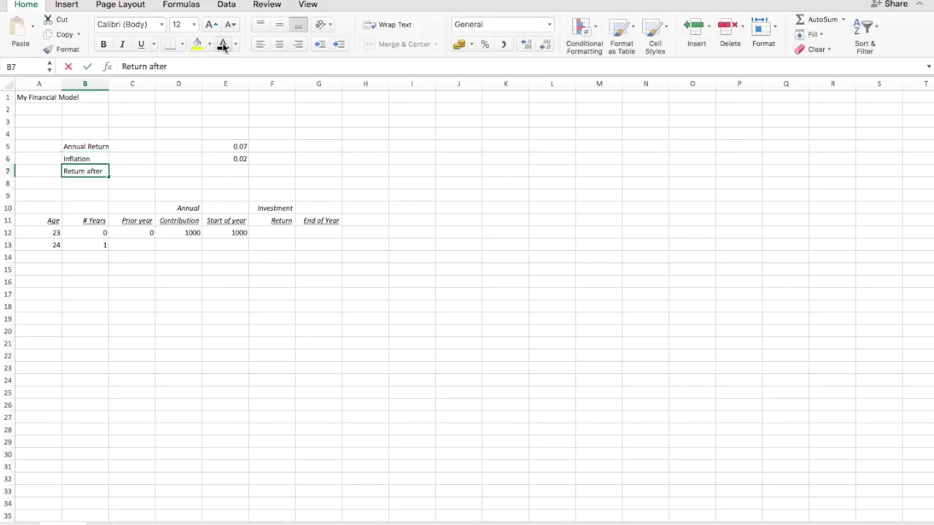
pyautogui.write(' Inflation')
pyautogui.press('Right')
pyautogui.press('Right')
pyautogui.press('Right')
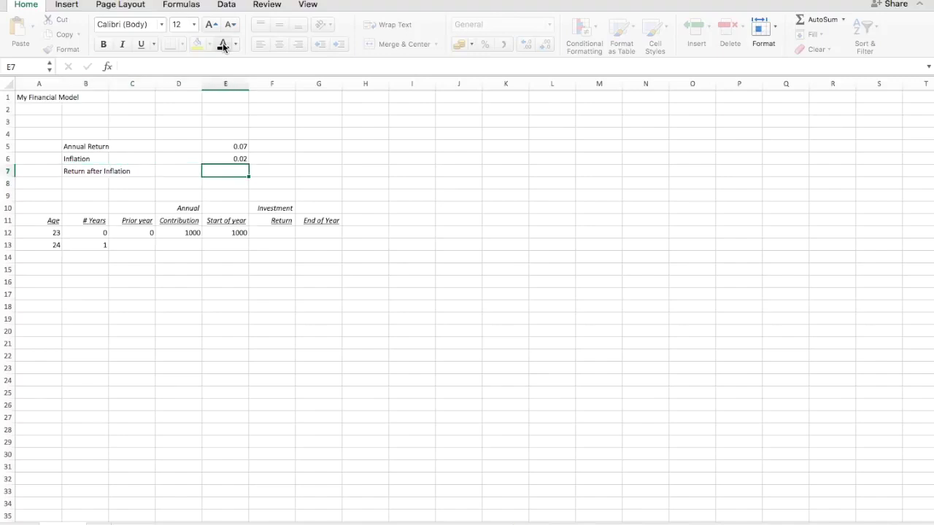
# - Calculate the return after inflation in E7 as annual return minus inflation with the formula =E5-E6
pyautogui.write('=')
pyautogui.press('Up')
pyautogui.press('Up')
pyautogui.write('-E6')
pyautogui.press('Return')
# - Format the three rate assumptions in E5:E7 as percentages
pyautogui.press('Up')
pyautogui.press('Right')
pyautogui.press('Right')
pyautogui.press('Right')
pyautogui.press('Up')
pyautogui.press('Up')
pyautogui.hotkey('shift', 'Down')
pyautogui.hotkey('shift', 'Down')
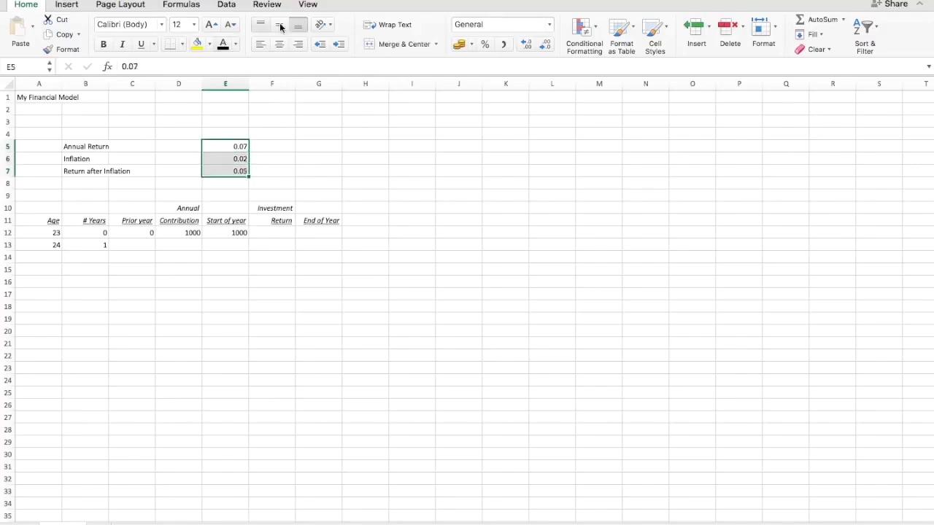
pyautogui.click(484, 44)
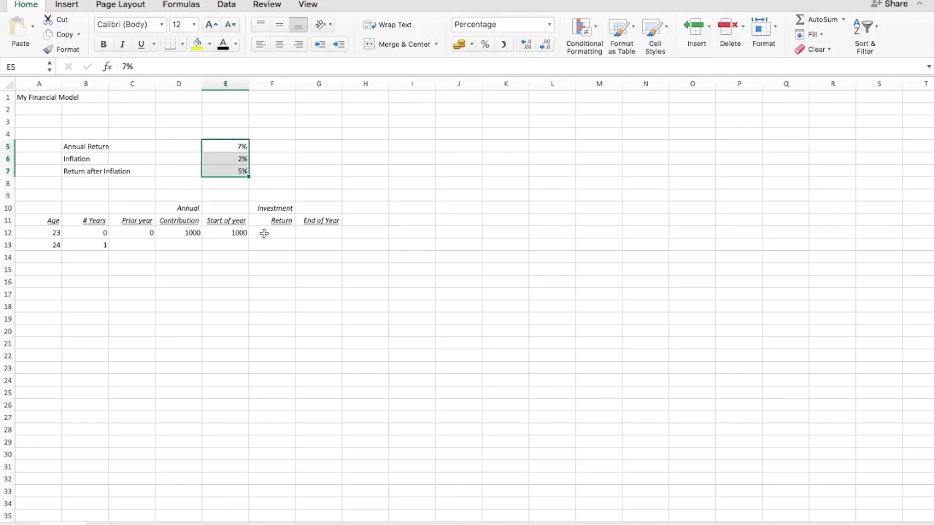
# - Insert three blank rows at row 9, between the rate assumptions and the projection table
pyautogui.click(86, 194)
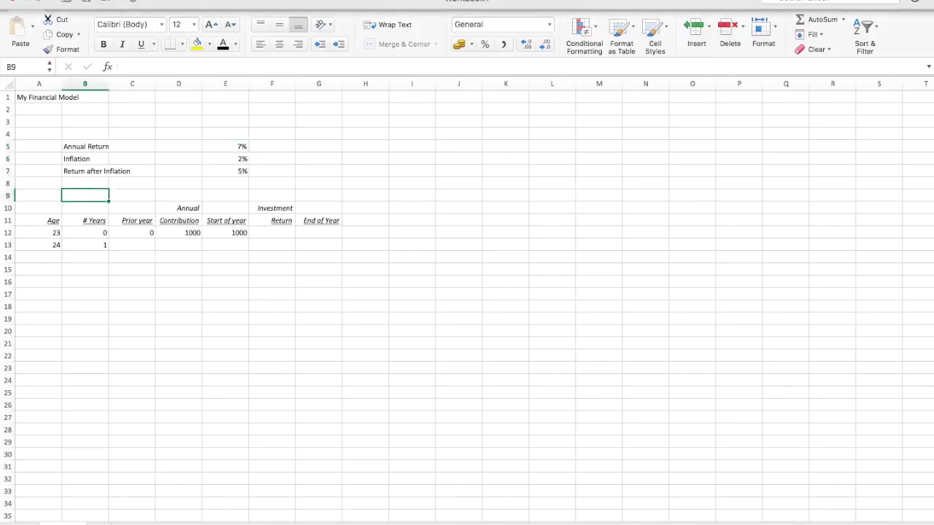
pyautogui.click(180, 4)
pyautogui.click(177, 7)
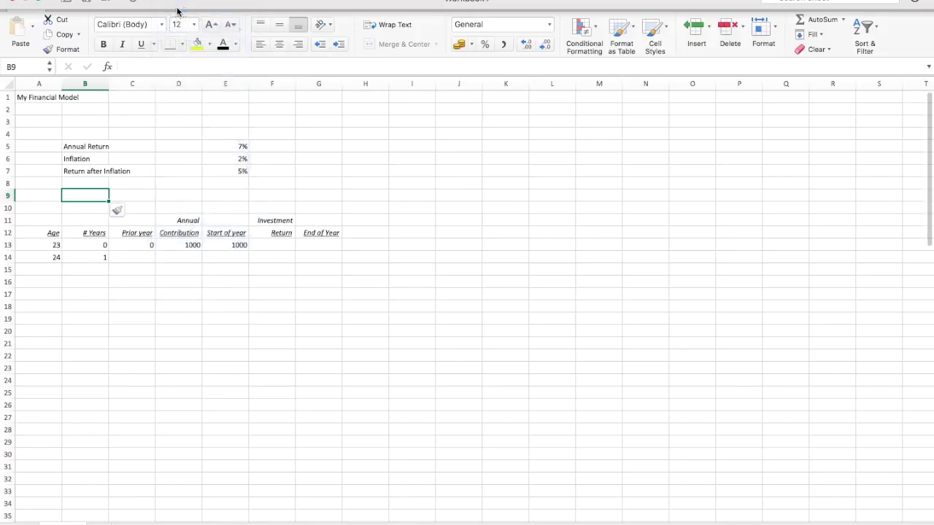
pyautogui.press('super+y')
pyautogui.press('super+y')
# - Label B9 "Trading Costs" and enter the note "Assume 0 (in reality prob 0.1%+)" in E9
pyautogui.write('Trading Costs')
pyautogui.press('Tab')
pyautogui.press('Tab')
pyautogui.press('Tab')
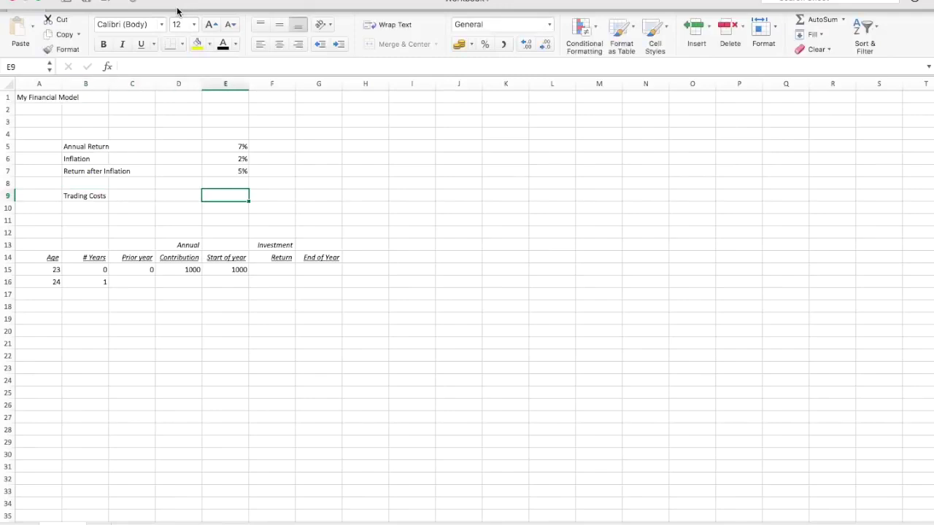
pyautogui.write('Assume 0 (in realy')
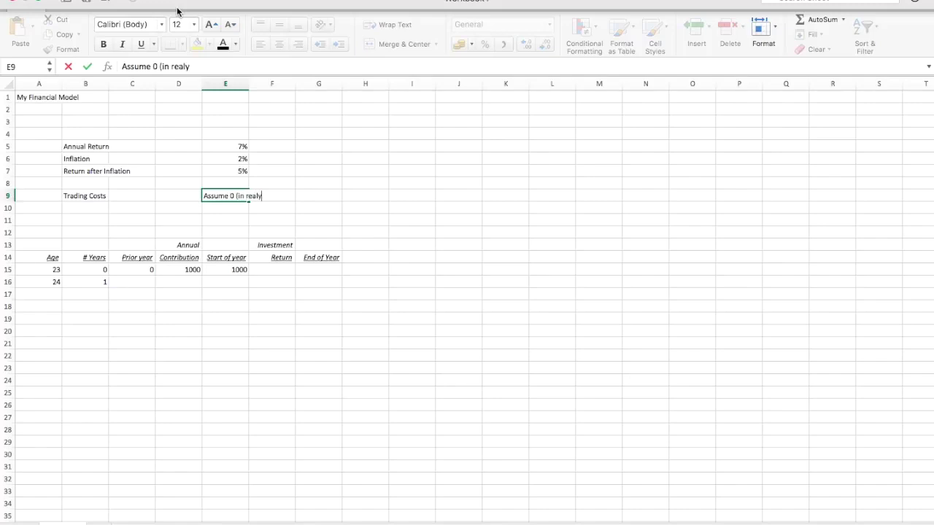
pyautogui.write('lity prob 0.01%')
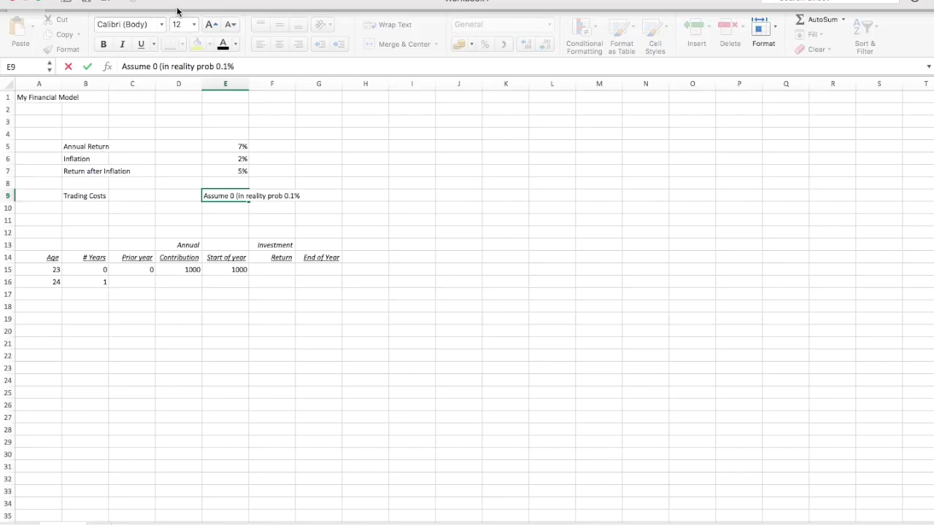
pyautogui.write('+)')
pyautogui.press('Return')
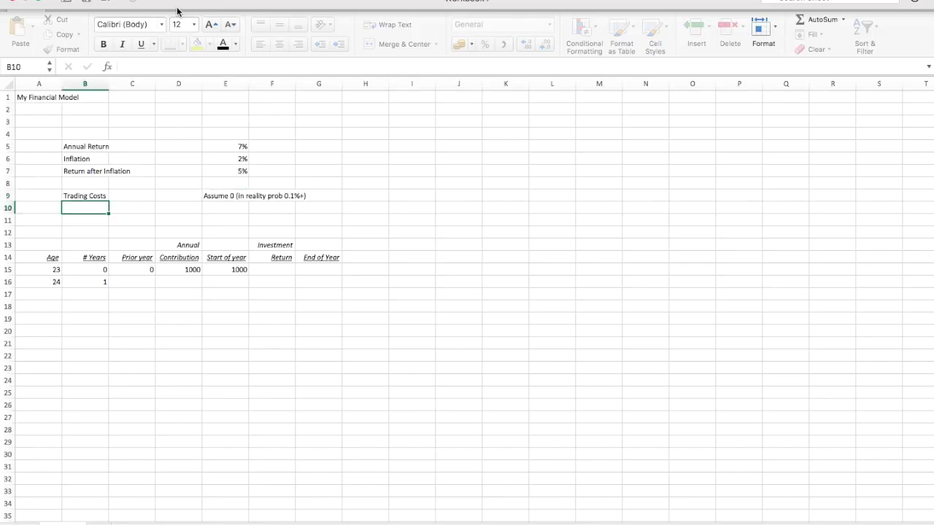
# - Label B10 "Taxes" and enter "Assume none" in E10
pyautogui.write('Taxes')
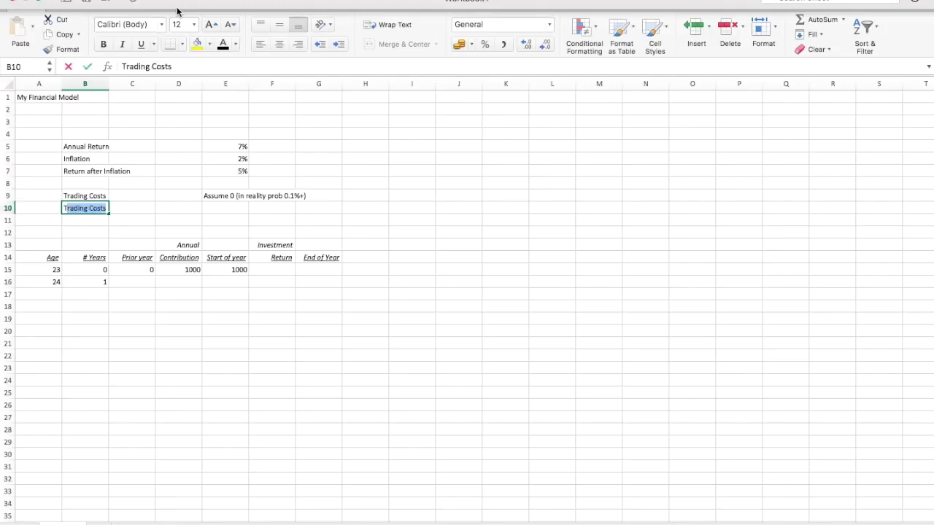
pyautogui.press('Tab')
pyautogui.press('Tab')
pyautogui.press('Tab')
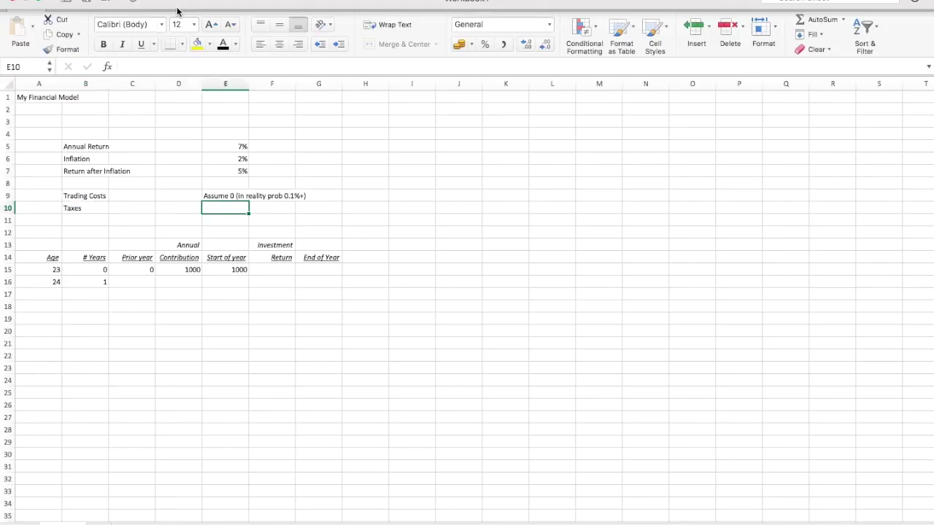
pyautogui.write('Asssume')
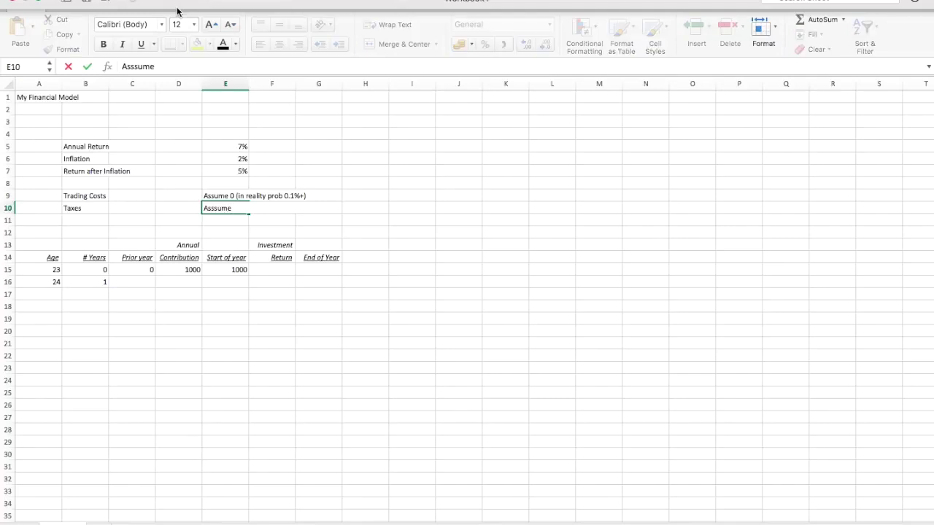
pyautogui.press('BackSpace')
pyautogui.press('BackSpace')
pyautogui.press('BackSpace')
pyautogui.press('BackSpace')
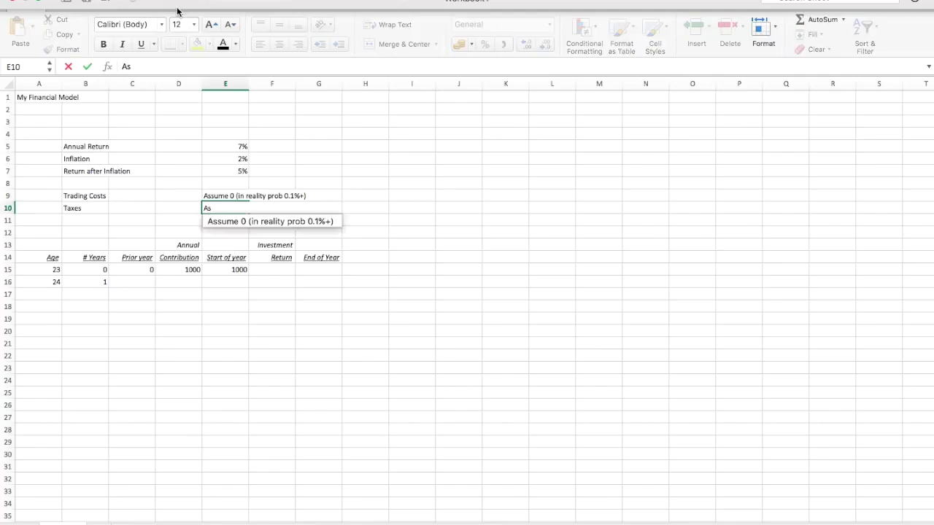
pyautogui.write('sume ')
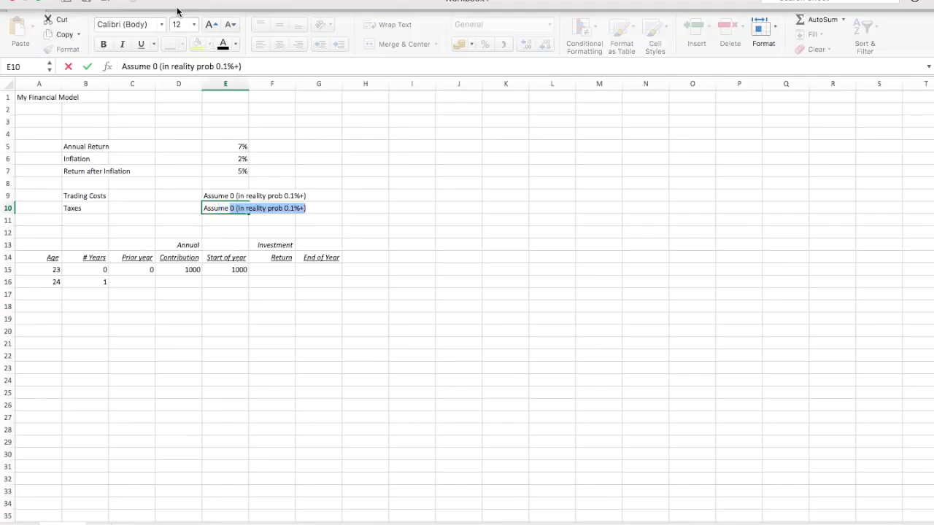
pyautogui.write('none')
pyautogui.press('Return')
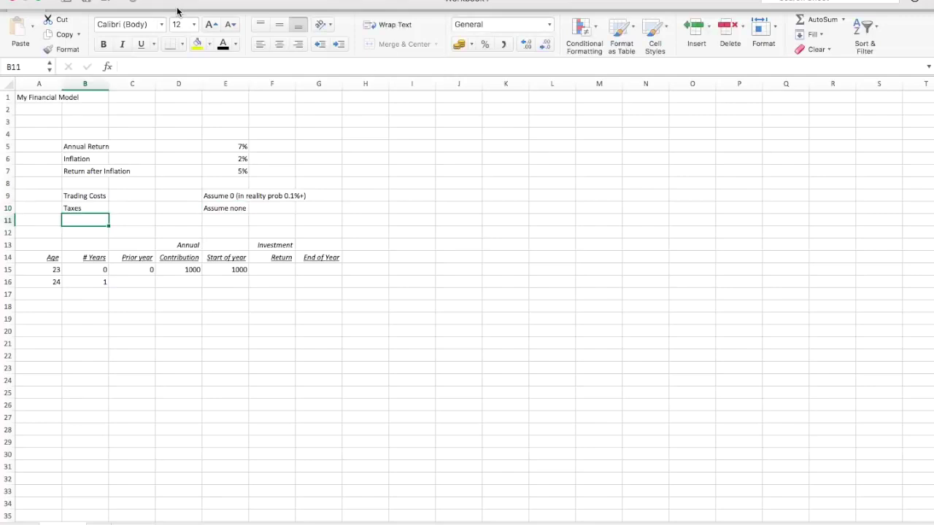
# - Insert two blank rows at row 11, below the Taxes assumption
pyautogui.click(178, 1)
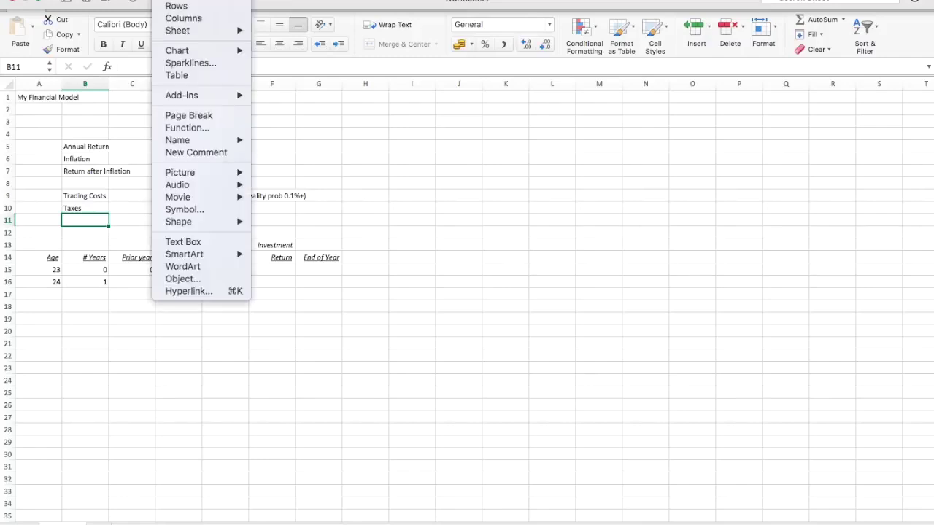
pyautogui.click(176, 6)
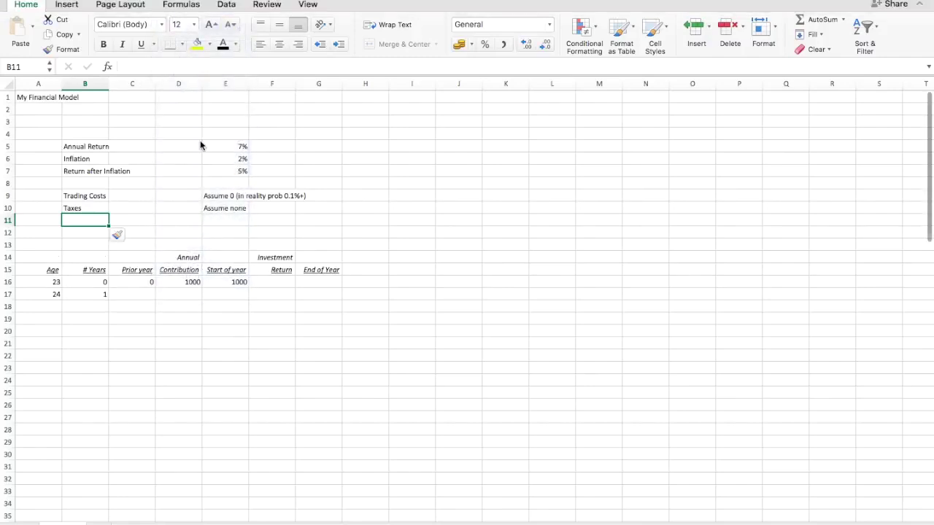
pyautogui.press('super+y')
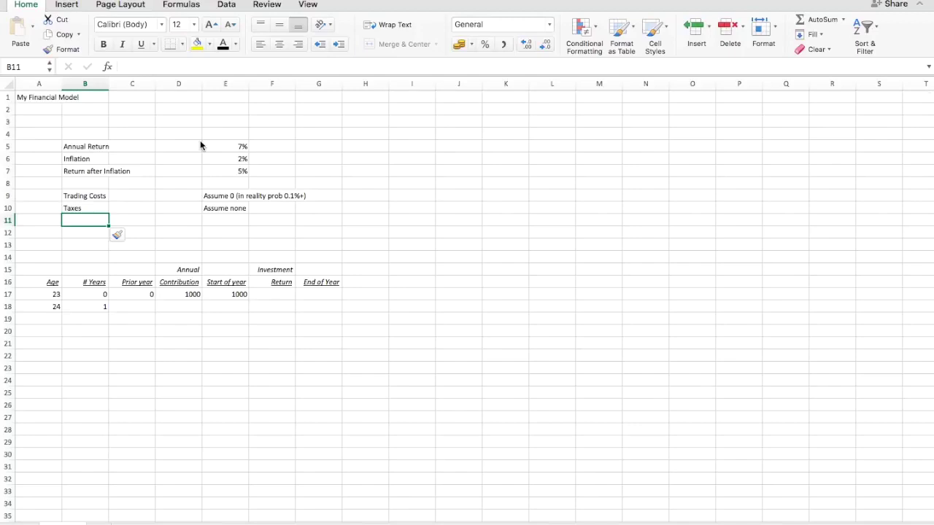
# - Enter the assumption label "Growth in annual contribution" in B11
pyautogui.write('Com')
pyautogui.press('BackSpace')
pyautogui.press('BackSpace')
pyautogui.press('BackSpace')
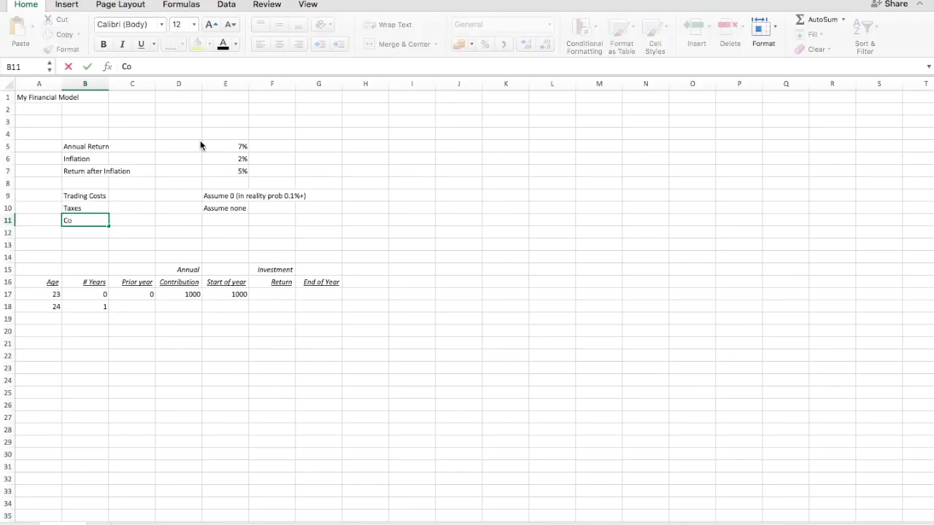
pyautogui.write('Growth in ann')
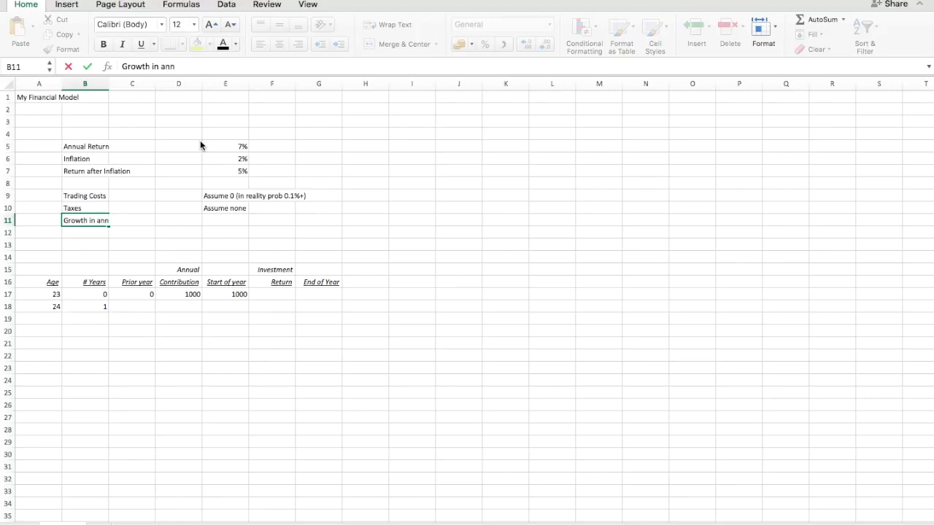
pyautogui.write('ual contribution')
pyautogui.press('Tab')
pyautogui.press('Tab')
pyautogui.press('Tab')
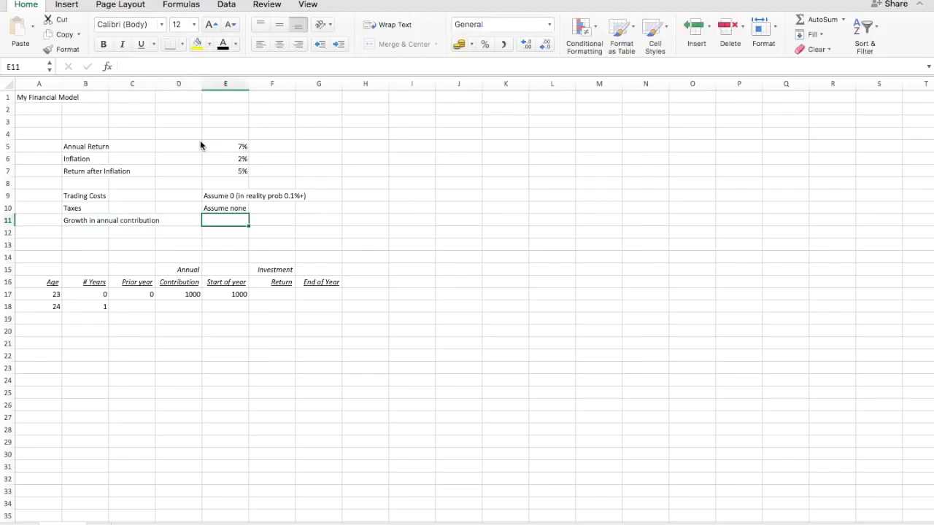
# - Set the growth in annual contribution in E11 to 3%
pyautogui.press('Up')
pyautogui.press('Up')
pyautogui.press('Up')
pyautogui.press('Up')
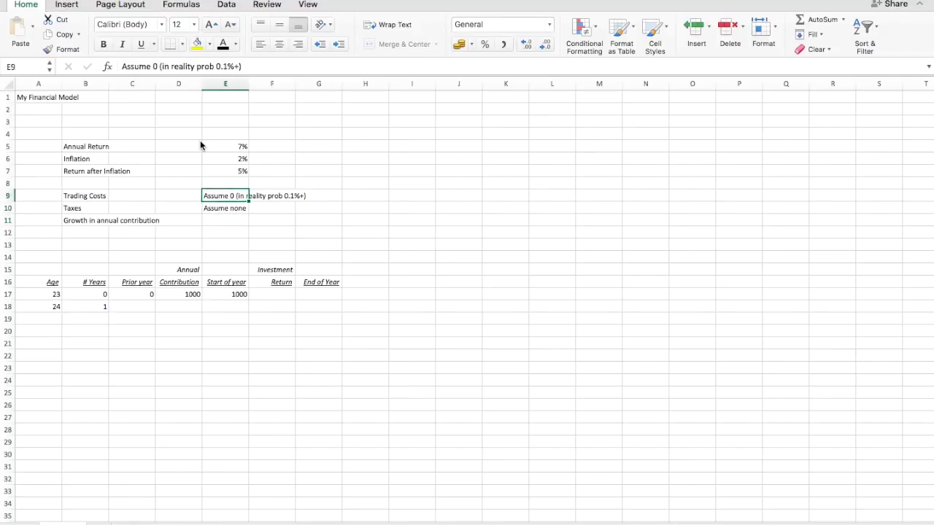
pyautogui.hotkey('ctrl', 'c')
pyautogui.press('Down')
pyautogui.press('Down')
pyautogui.press('Down')
pyautogui.press('Down')
pyautogui.write('=E9-E10')
pyautogui.press('Return')
pyautogui.press('Up')
pyautogui.write('3%')
pyautogui.press('Return')
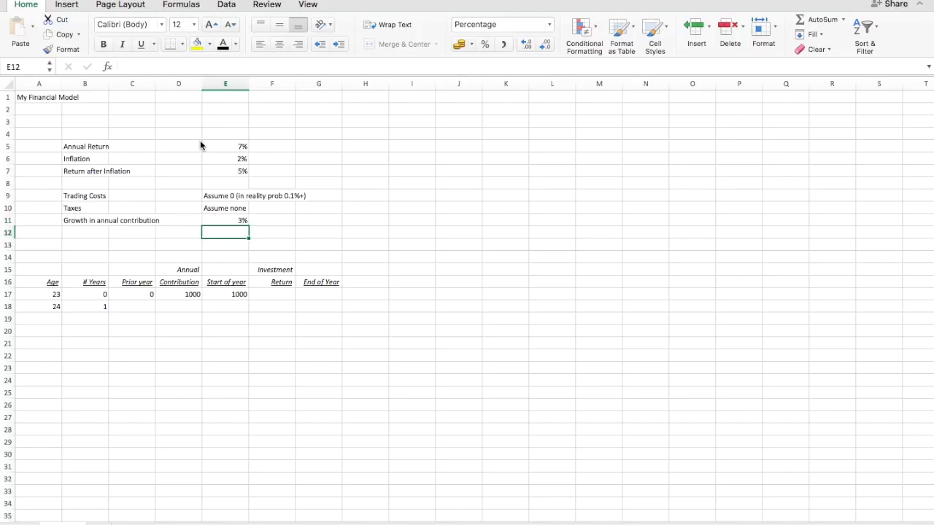
# - Color the annual return in E5 and the inflation rate in E6 with a blue font
pyautogui.press('Up')
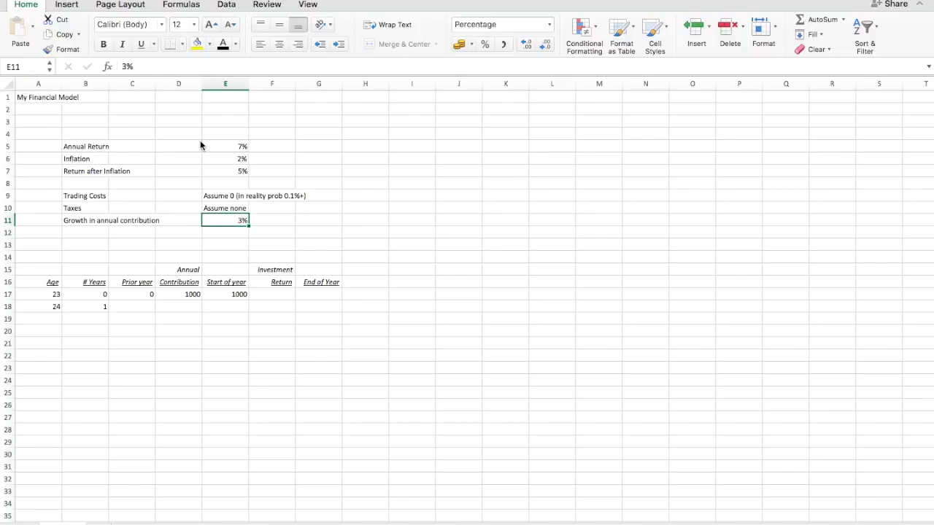
pyautogui.press('Up')
pyautogui.press('Up')
pyautogui.press('Up')
pyautogui.press('Up')
pyautogui.press('Up')
pyautogui.press('Up')
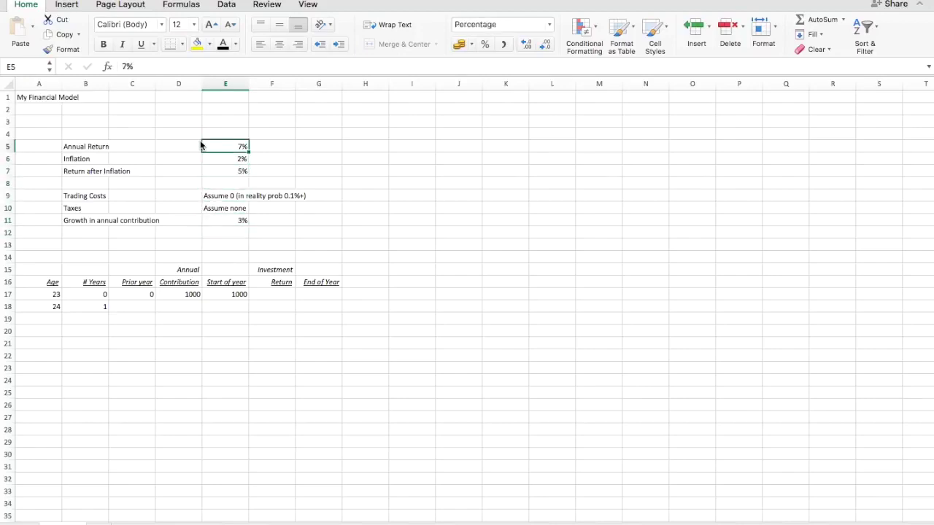
pyautogui.click(235, 45)
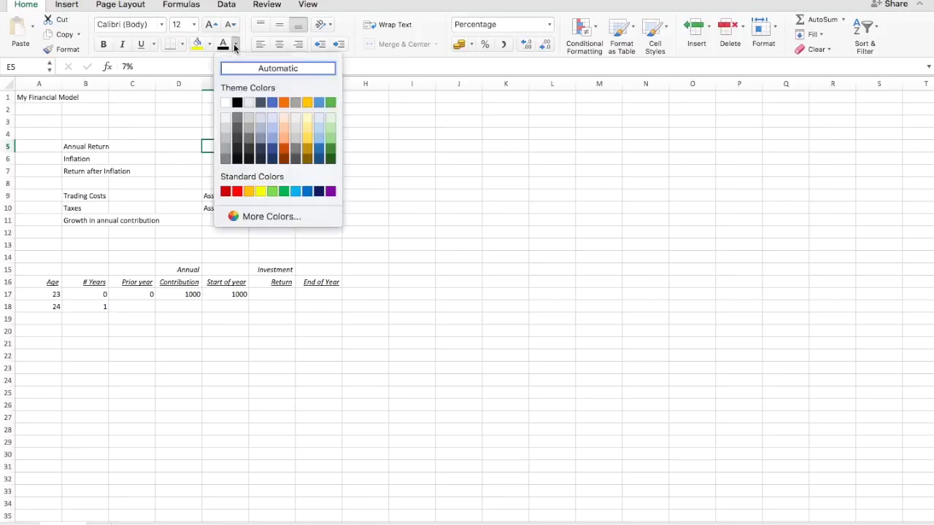
pyautogui.click(307, 191)
pyautogui.press('Down')
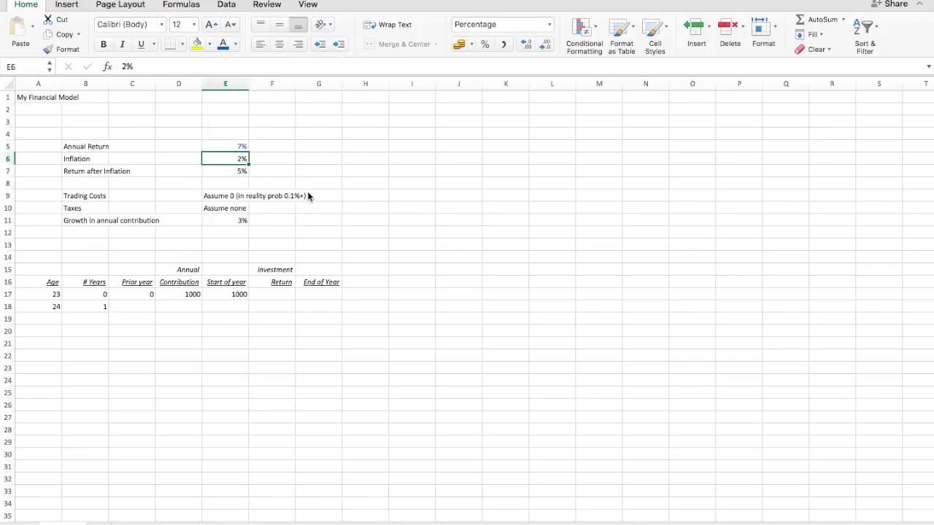
pyautogui.click(222, 44)
# - Apply the same blue font to the annual contribution growth rate in E11
pyautogui.press('Down')
pyautogui.press('Down')
pyautogui.press('Down')
pyautogui.press('Down')
pyautogui.press('Down')
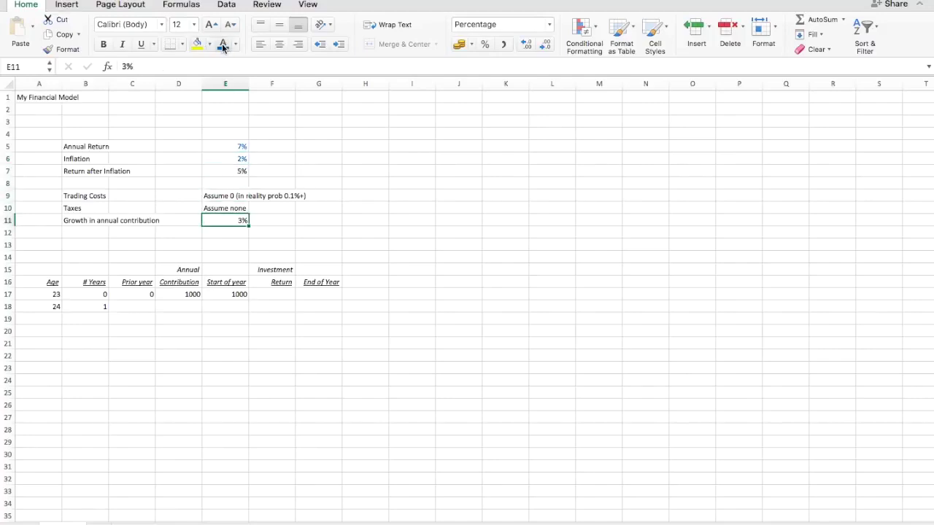
pyautogui.click(221, 43)
# - Apply the blue font to the hardcoded first-year inputs in A17:D17, from age to annual contribution
pyautogui.press('Down')
pyautogui.press('Down')
pyautogui.press('Down')
pyautogui.press('Down')
pyautogui.press('Down')
pyautogui.press('Down')
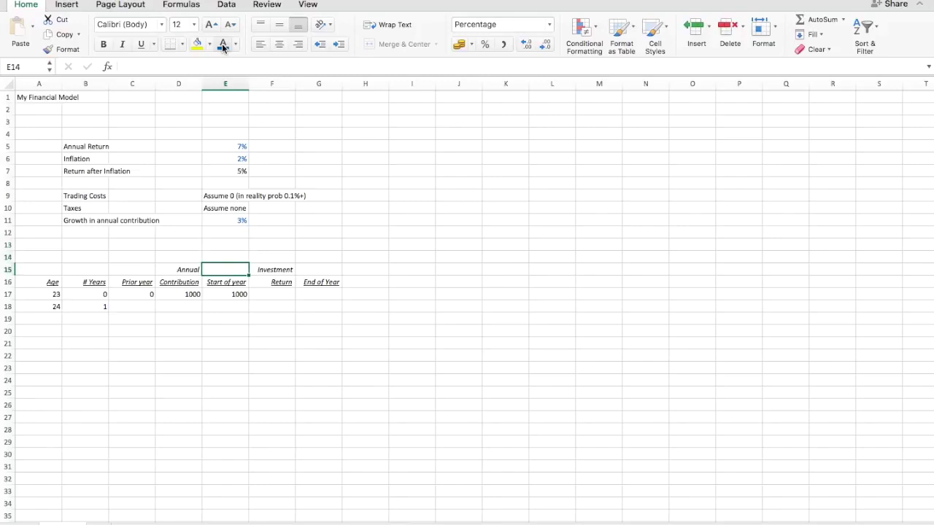
pyautogui.press('Left')
pyautogui.press('Left')
pyautogui.press('Left')
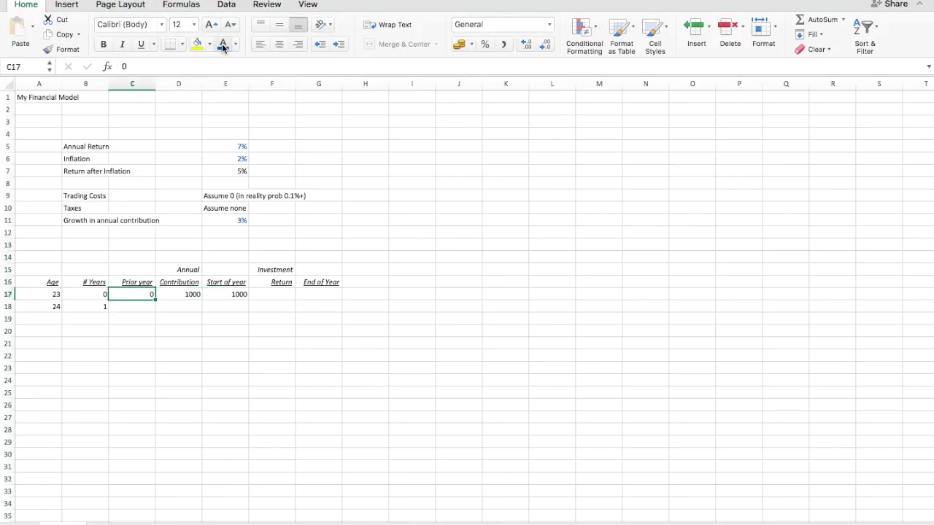
pyautogui.press('Left')
pyautogui.hotkey('shift', 'Right')
pyautogui.hotkey('shift', 'Right')
pyautogui.hotkey('shift', 'Right')
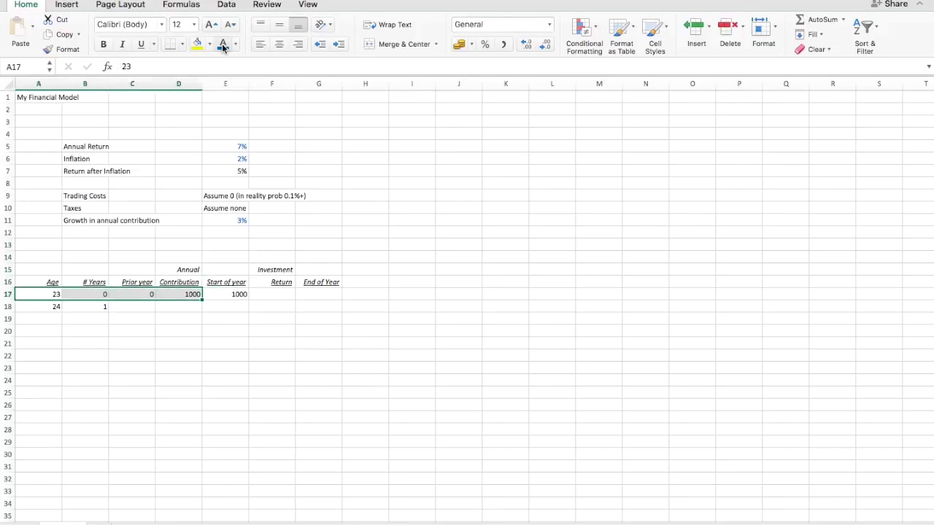
pyautogui.click(222, 43)
# - Calculate the first-year investment return in F17 as start-of-year balance times return after inflation, using =E17*E7
pyautogui.press('Right')
pyautogui.press('Right')
pyautogui.press('Right')
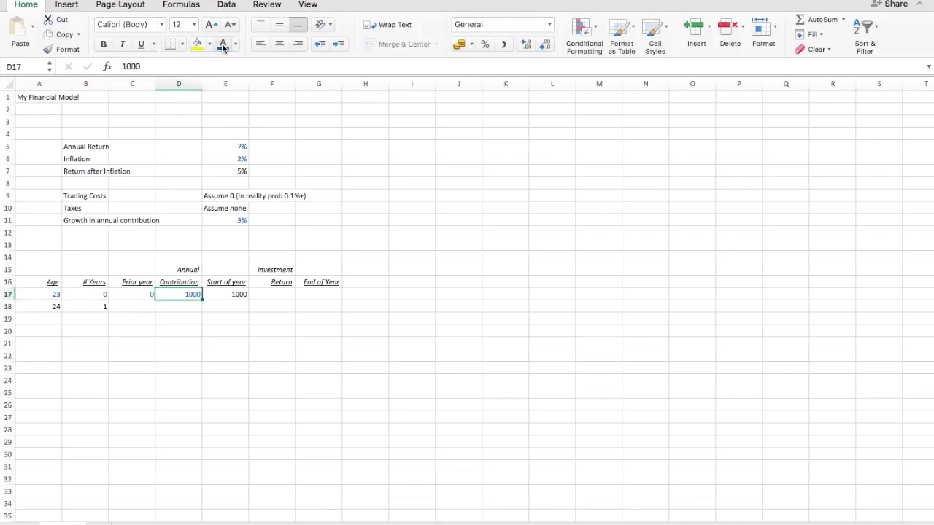
pyautogui.press('Right')
pyautogui.press('Right')
pyautogui.press('Right')
pyautogui.press('Left')
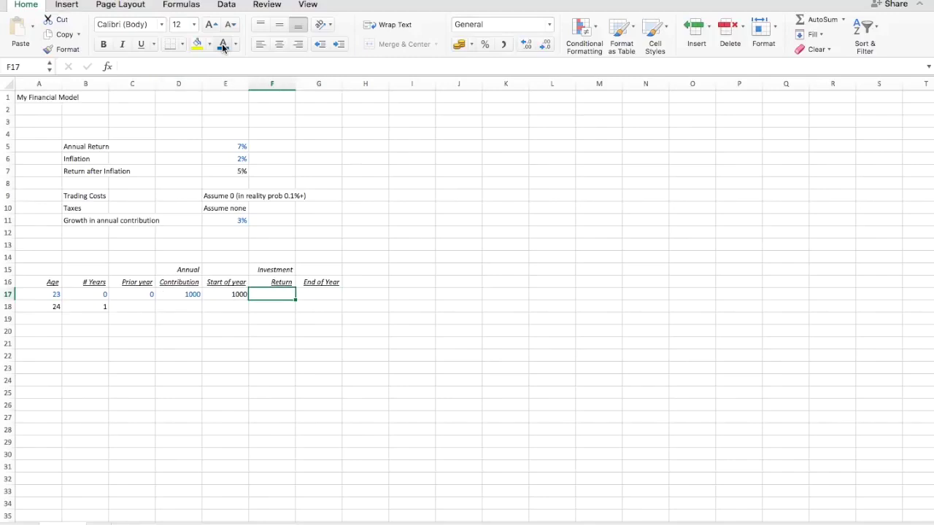
pyautogui.write('=')
pyautogui.press('Left')
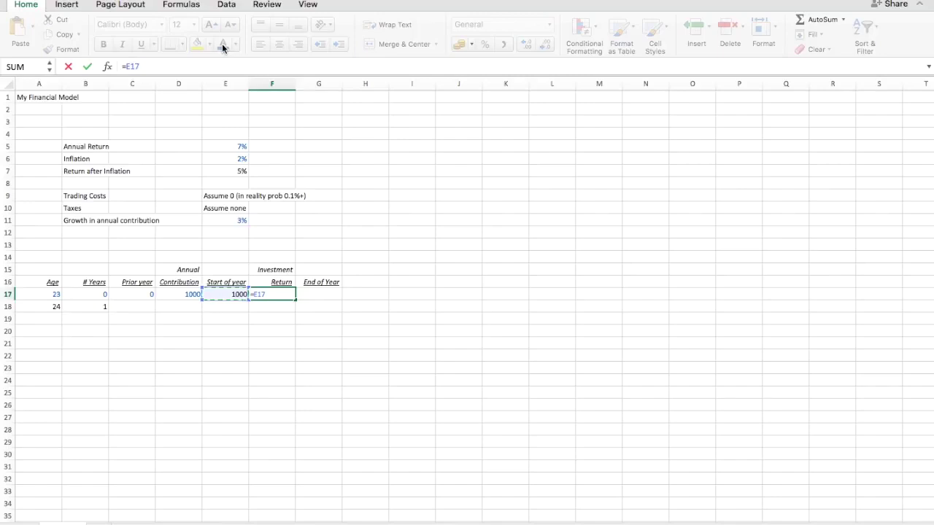
pyautogui.write('*(')
pyautogui.press('BackSpace')
pyautogui.click(226, 169)
pyautogui.press('Return')
pyautogui.press('Up')
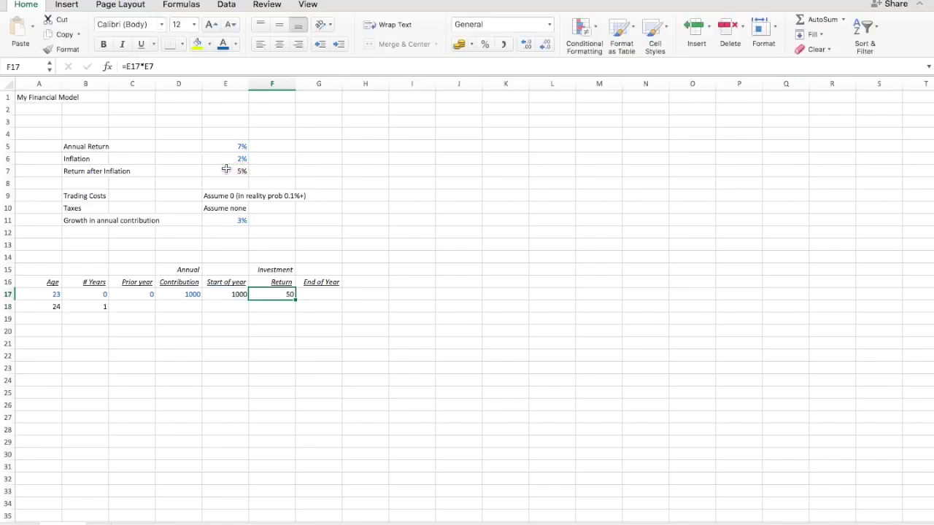
pyautogui.press('Right')
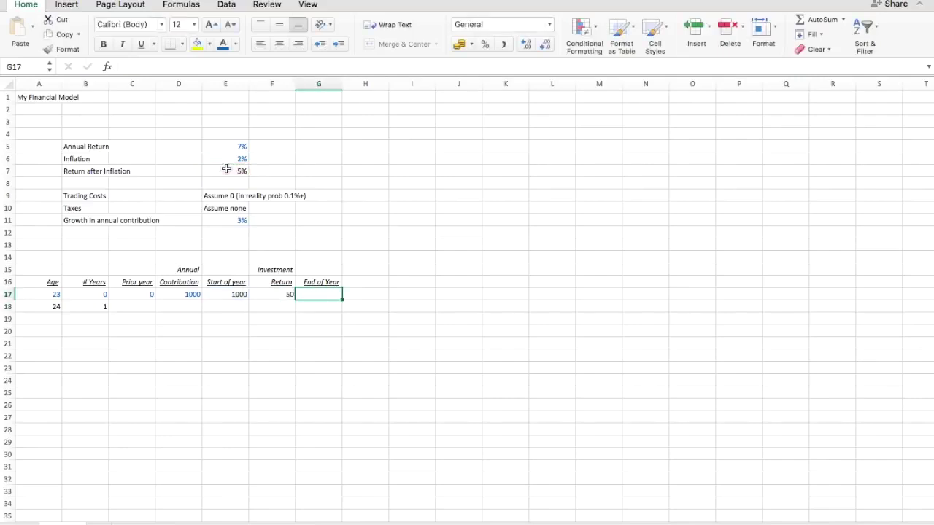
# - Review the first-year contribution, start-of-year balance and investment return entries in D17:F17
pyautogui.press('Left')
pyautogui.press('Left')
pyautogui.press('Left')
pyautogui.press('Left')
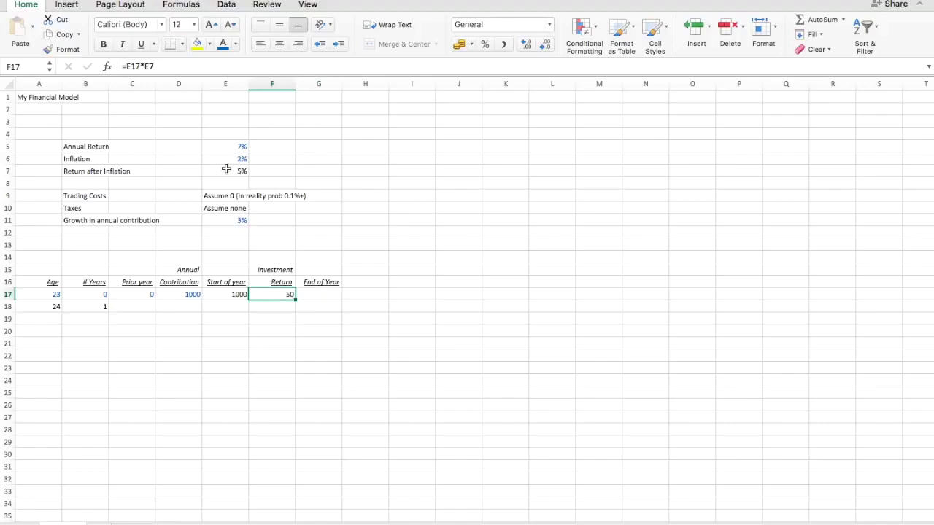
pyautogui.press('Right')
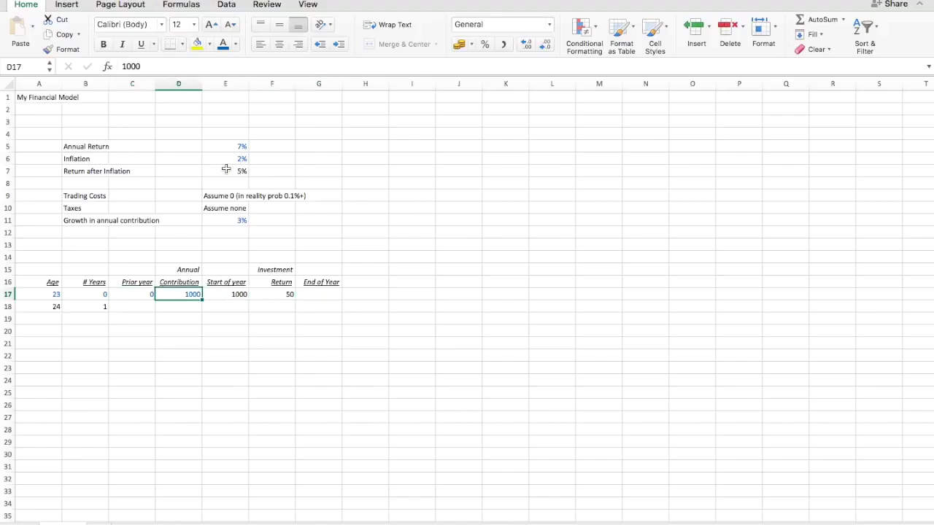
pyautogui.press('Right')
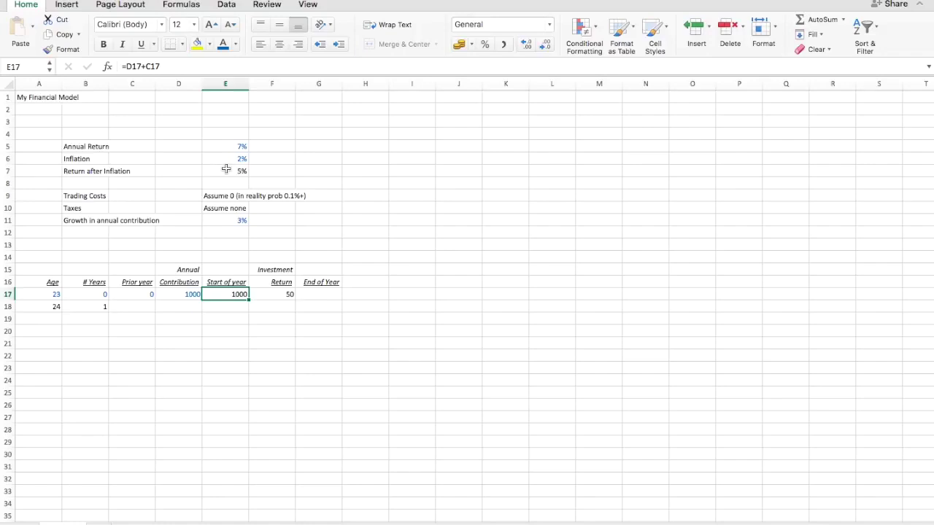
pyautogui.press('Right')
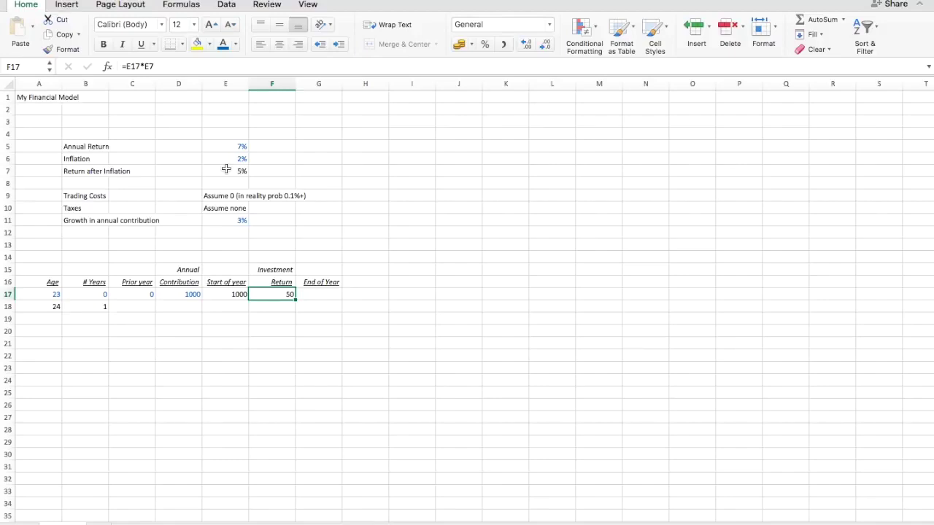
pyautogui.press('Right')
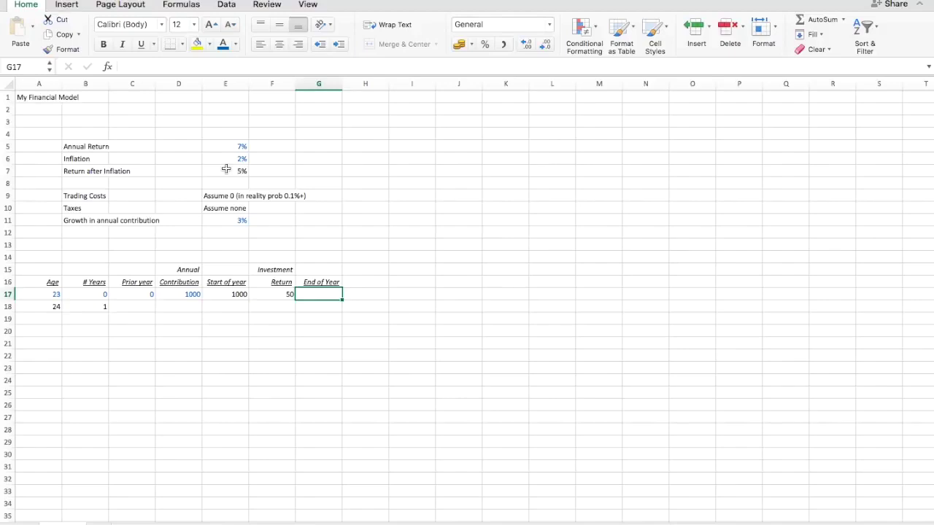
# - Calculate the first-year end-of-year balance in G17 as start-of-year balance plus investment return, using =E17+F17
pyautogui.write('=')
pyautogui.press('Left')
pyautogui.press('Left')
pyautogui.write('+')
pyautogui.press('Left')
pyautogui.press('Return')
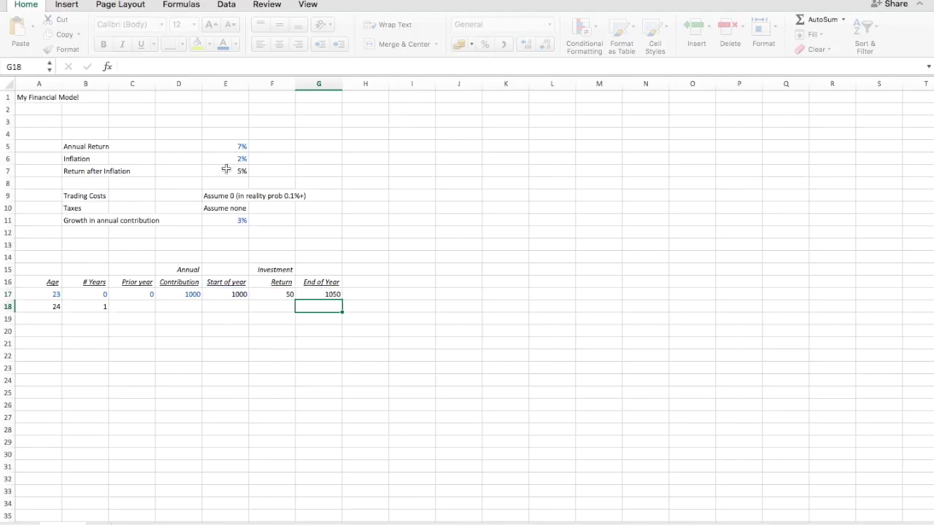
# - Link the second year's prior-year balance in C18 to the first year's end-of-year balance with =G17
pyautogui.press('Up')
pyautogui.press('Left')
pyautogui.press('Left')
pyautogui.press('Left')
pyautogui.press('Left')
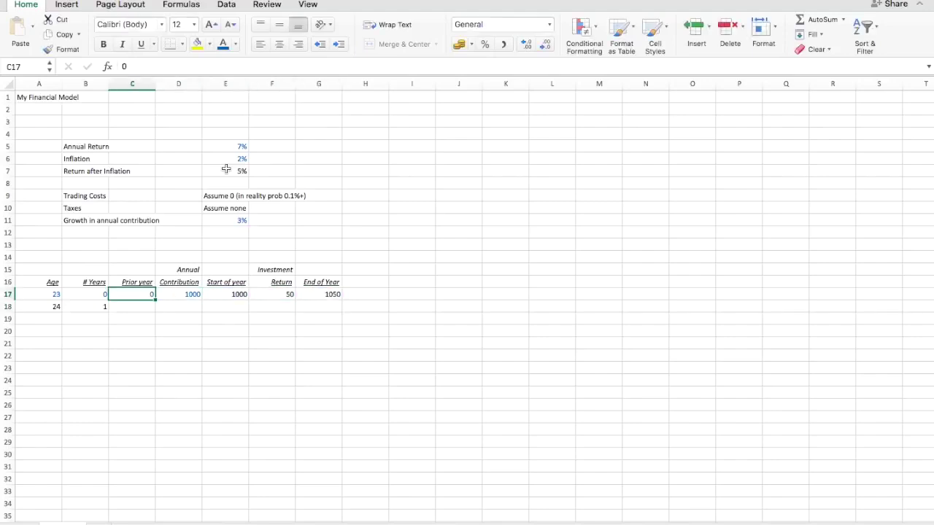
pyautogui.press('Down')
pyautogui.write('=')
pyautogui.press('Up')
pyautogui.press('Up')
pyautogui.press('Down')
pyautogui.press('Right')
pyautogui.press('Right')
pyautogui.press('Right')
pyautogui.press('Right')
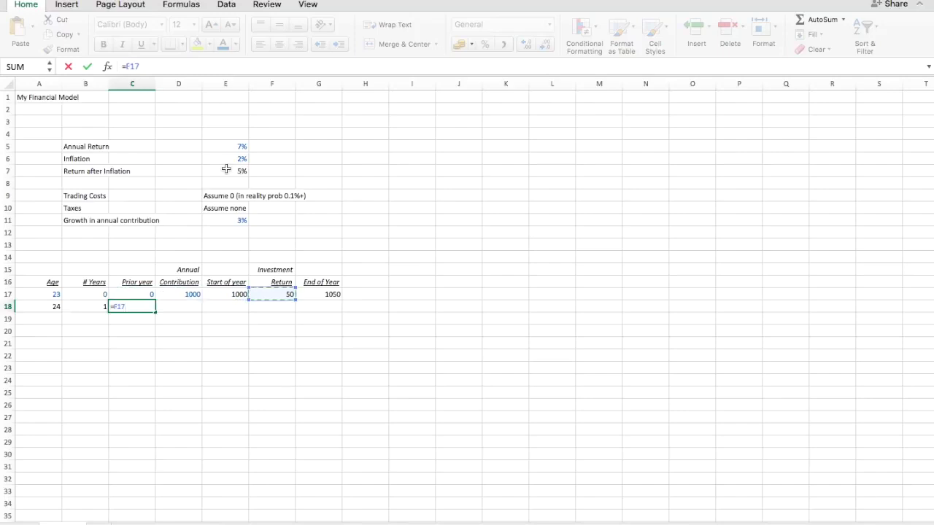
pyautogui.hotkey('ctrl', 'Return')
# - Calculate the second-year annual contribution in D18 by growing the first-year contribution at the growth rate, using =D17*(1+E11)
pyautogui.press('Right')
pyautogui.write('=')
pyautogui.press('Up')
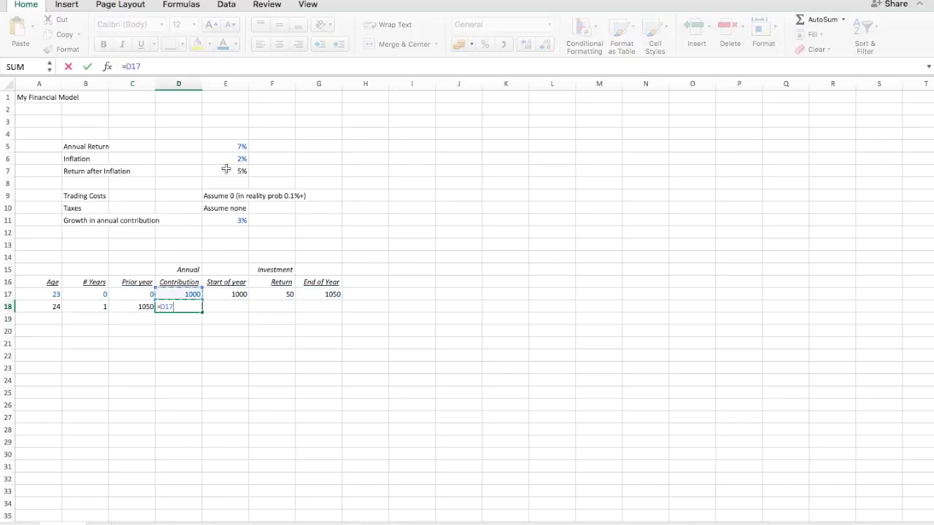
pyautogui.write('*(1+')
pyautogui.press('Right')
pyautogui.press('Up')
pyautogui.press('Up')
pyautogui.press('Up')
pyautogui.press('Up')
pyautogui.press('Up')
pyautogui.press('Up')
pyautogui.press('Up')
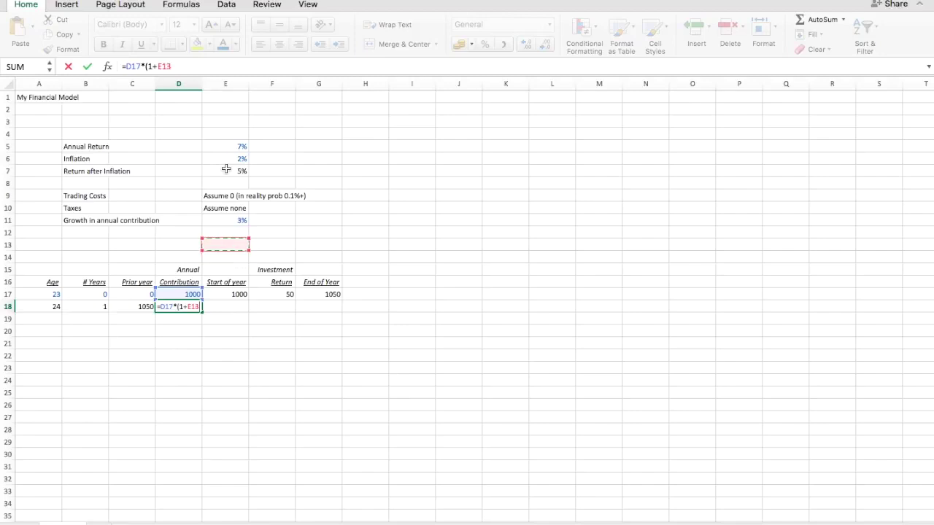
pyautogui.write(')')
pyautogui.press('Return')
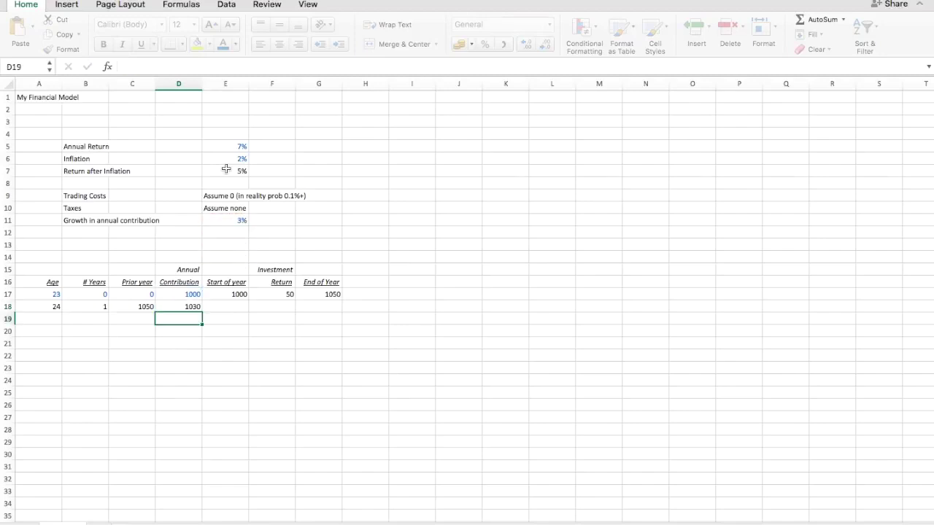
# - Fill the start-of-year balance formula from E17 down into E18
pyautogui.press('Up')
pyautogui.press('Right')
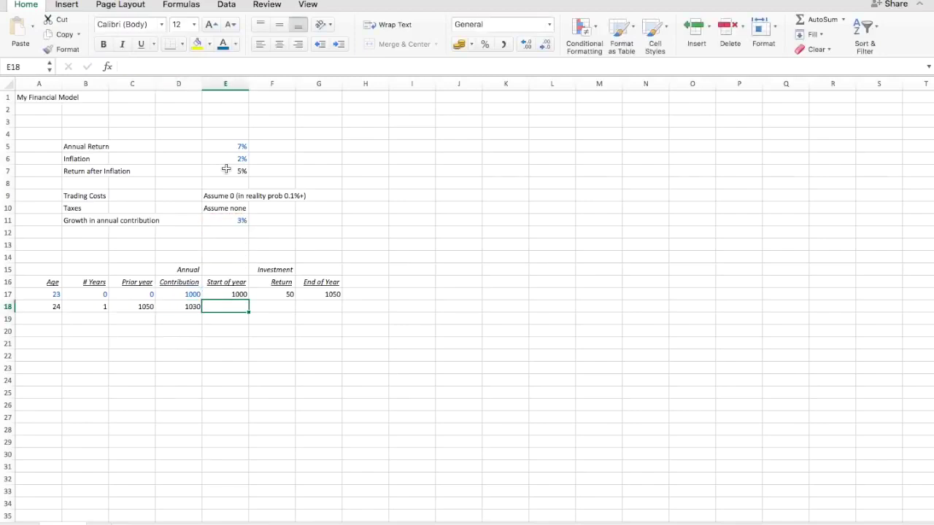
pyautogui.press('Up')
pyautogui.press('Down')
pyautogui.hotkey('ctrl', 'd')
# - Lock the row of the return-after-inflation reference in F17 so the formula reads =E17*E$7
pyautogui.press('Right')
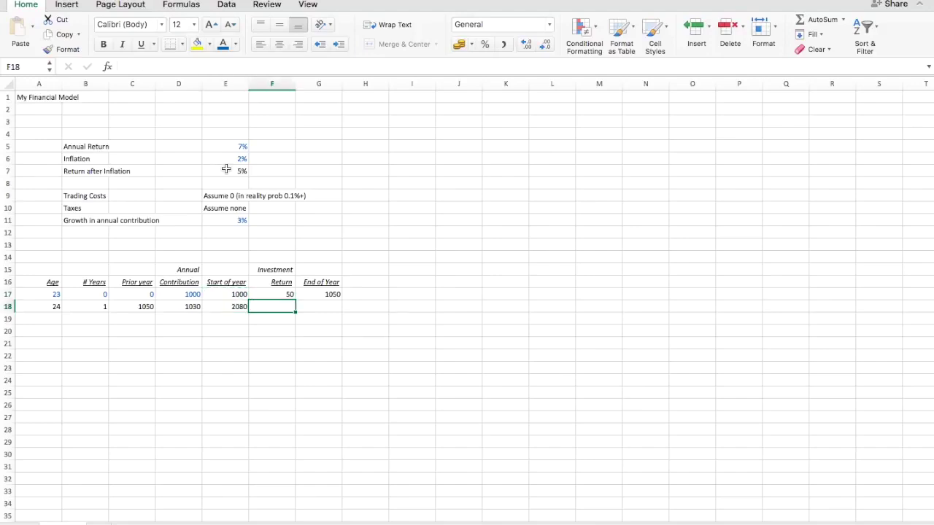
pyautogui.press('Up')
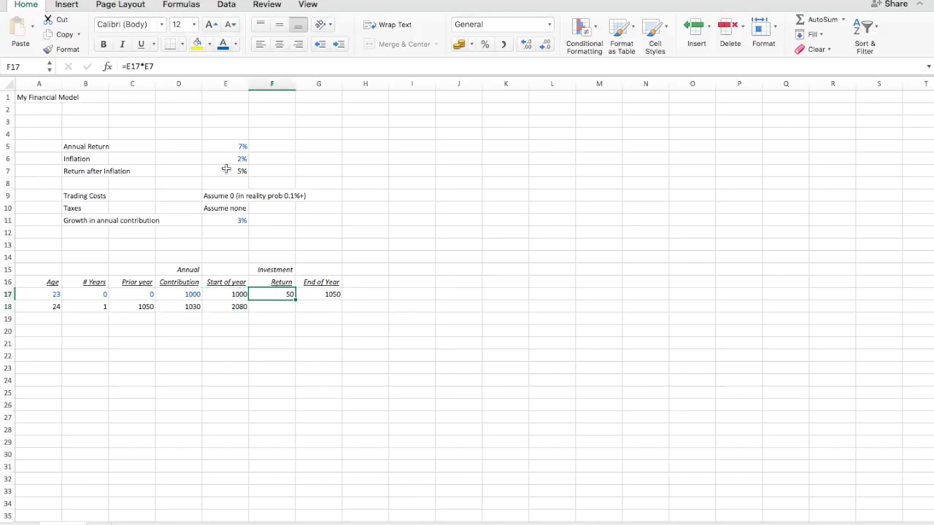
pyautogui.click(149, 66)
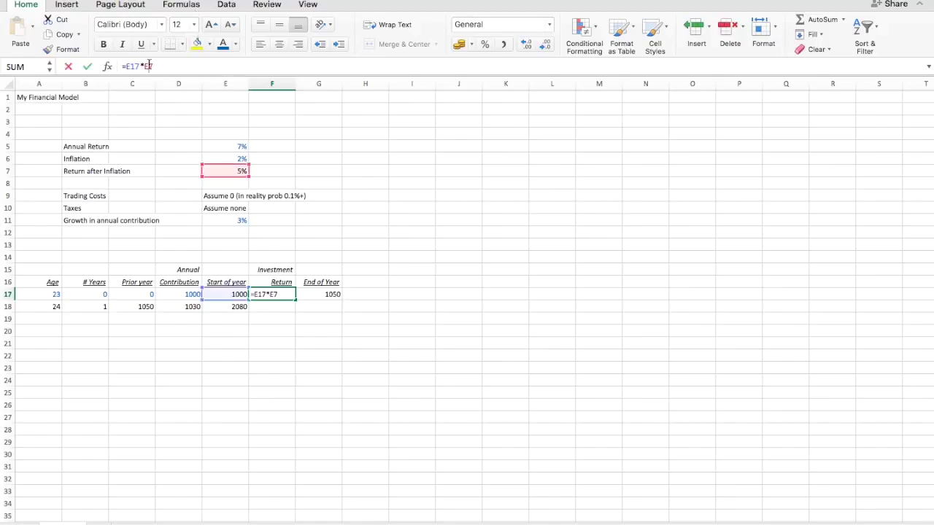
pyautogui.press('F4')
pyautogui.press('Return')
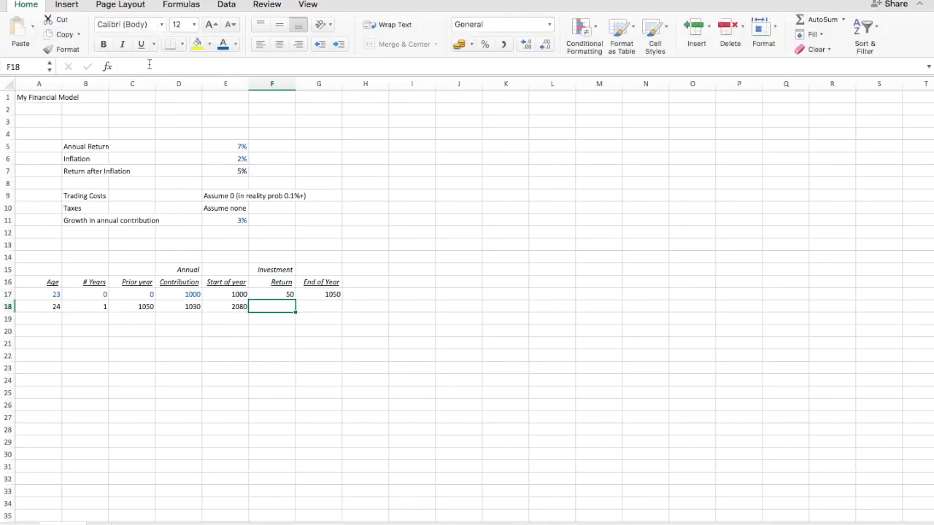
# - Copy the investment return and end-of-year formulas from F17 and G17 into row 18
pyautogui.press('Up')
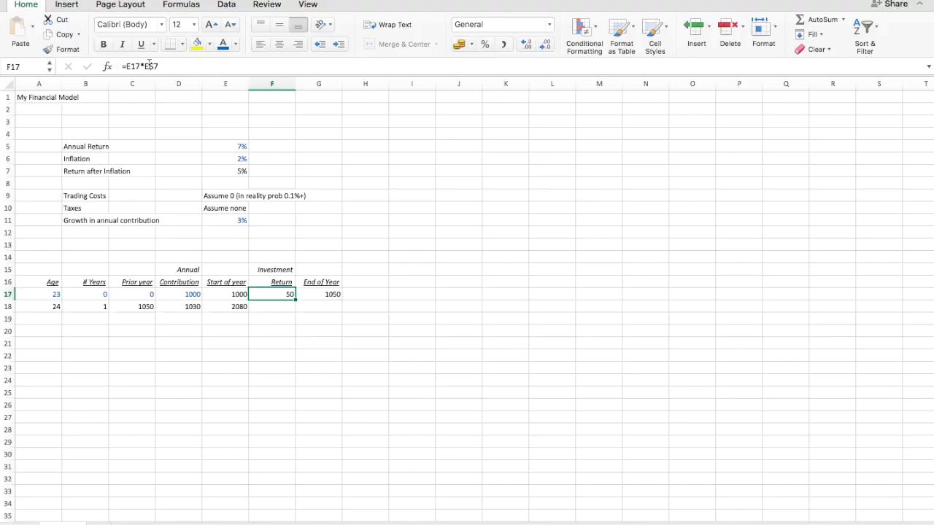
pyautogui.hotkey('ctrl', 'c')
pyautogui.press('Down')
pyautogui.hotkey('ctrl', 'v')
pyautogui.press('Right')
pyautogui.press('Up')
pyautogui.hotkey('ctrl', 'c')
pyautogui.press('Down')
pyautogui.hotkey('ctrl', 'v')
# - Lock the row of the contribution growth reference in D18 so the formula reads =D17*(1+E$11)
pyautogui.press('Left')
pyautogui.press('Left')
pyautogui.press('Left')
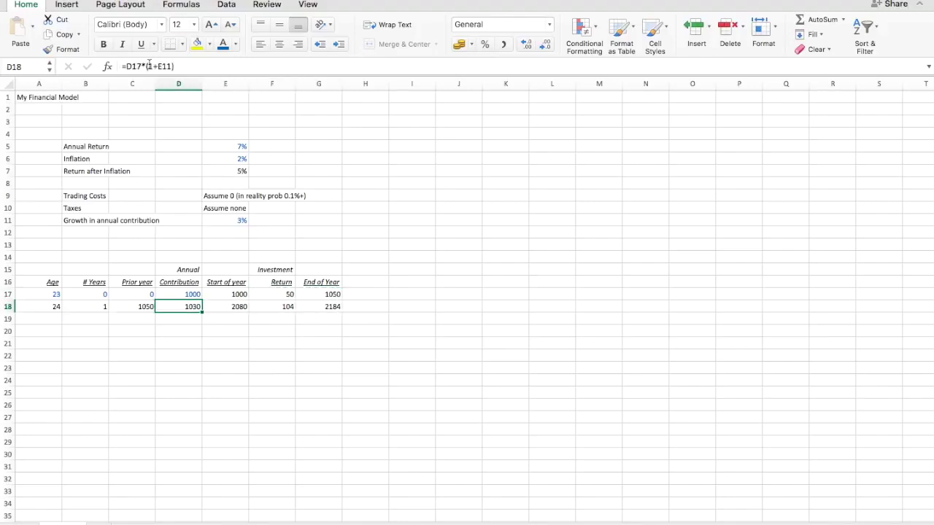
pyautogui.click(162, 65)
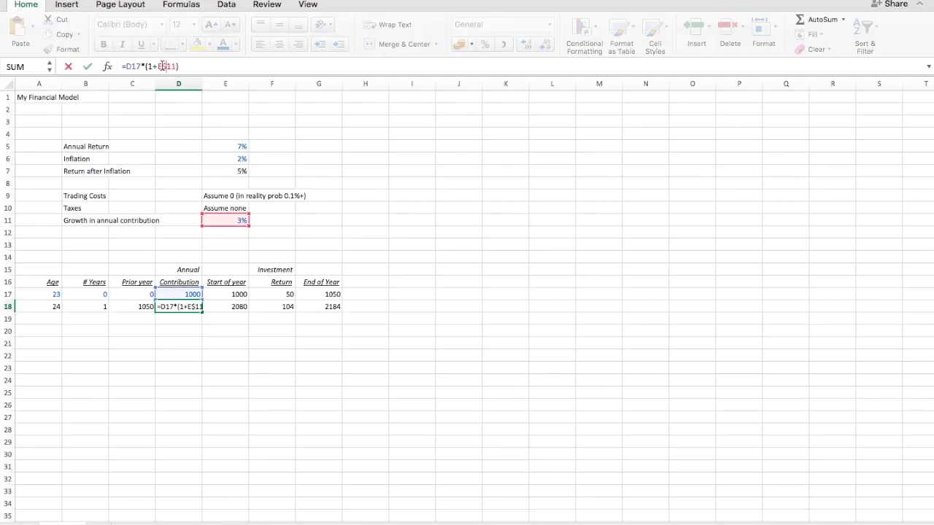
pyautogui.press('Return')
# - Format the first two projection rows, A17:G18, with thousands separators and no decimal places
pyautogui.press('Up')
pyautogui.press('Left')
pyautogui.press('Left')
pyautogui.press('Left')
pyautogui.press('Up')
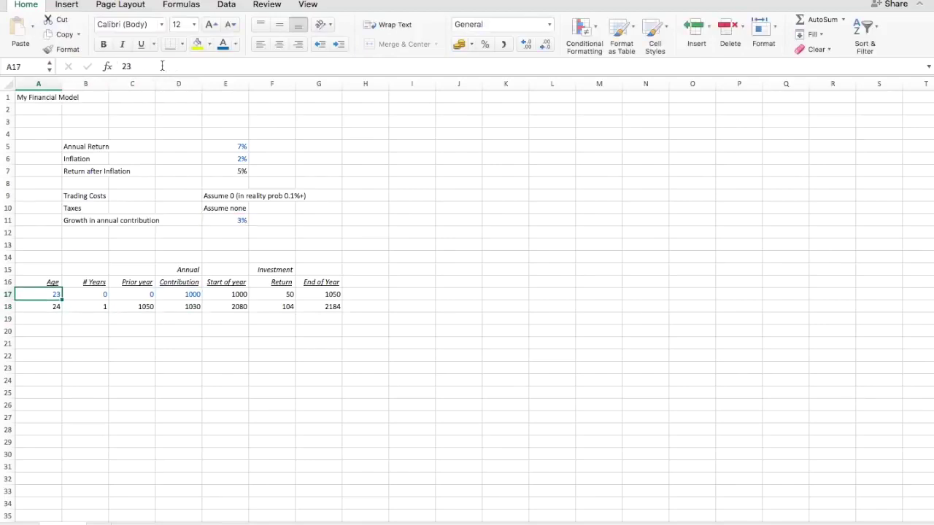
pyautogui.hotkey('shift', 'Right')
pyautogui.hotkey('shift', 'Right')
pyautogui.hotkey('shift', 'Right')
pyautogui.hotkey('shift', 'Right')
pyautogui.hotkey('shift', 'Right')
pyautogui.hotkey('shift', 'Right')
pyautogui.hotkey('shift', 'Down')
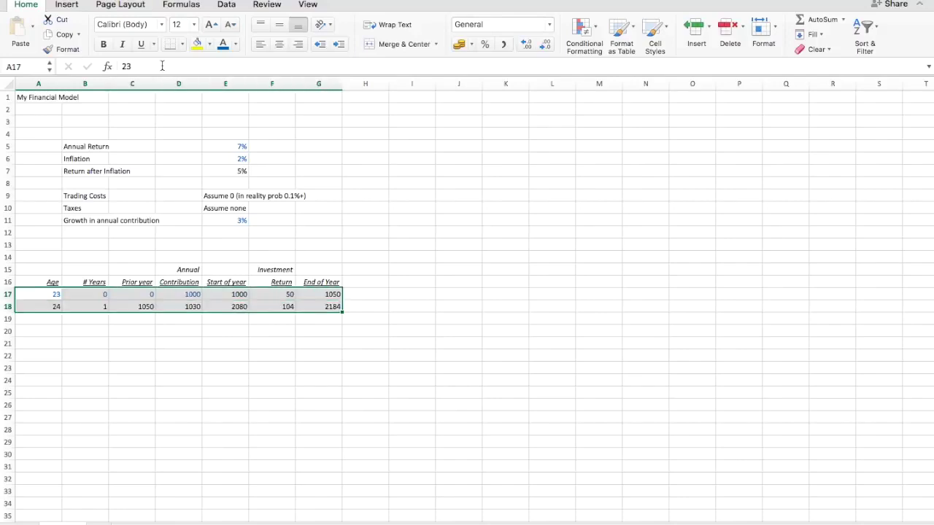
pyautogui.click(504, 45)
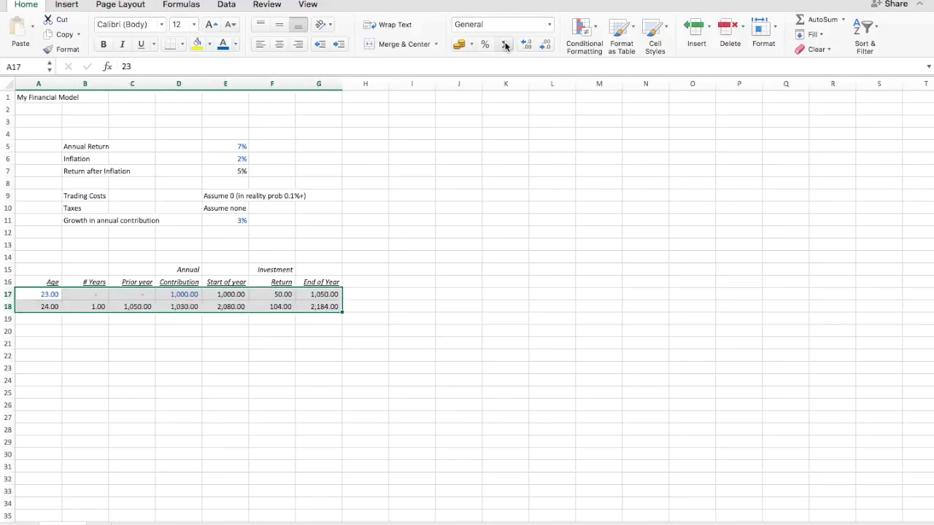
pyautogui.click(547, 49)
pyautogui.click(547, 48)
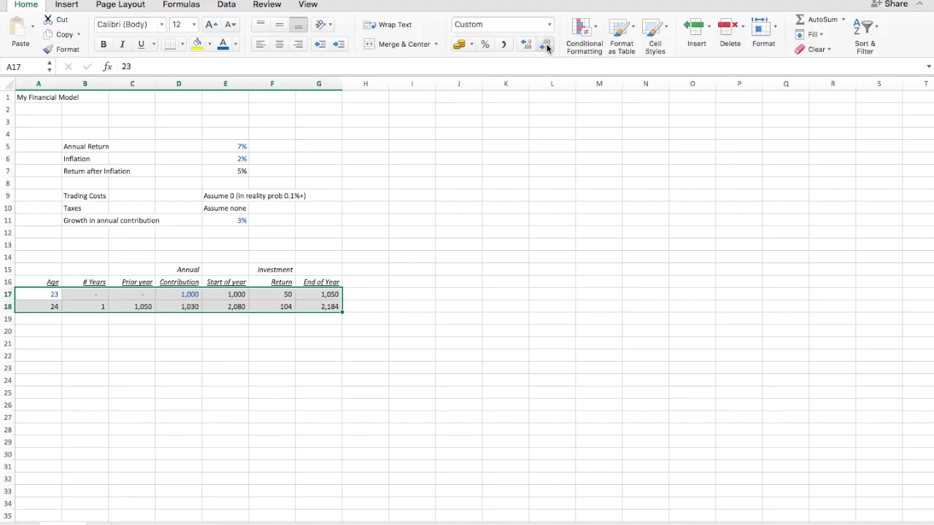
# - Copy the second-year row A18:G18 down through row 57 to project balances up to age 63
pyautogui.press('Down')
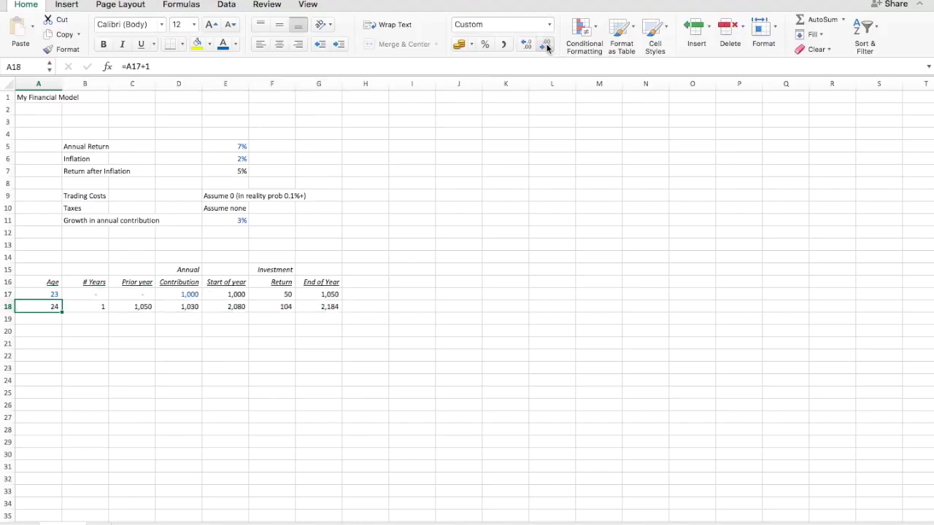
pyautogui.press('super+shift+Right')
pyautogui.press('super+c')
pyautogui.hotkey('shift', 'Down')
pyautogui.hotkey('shift', 'Down')
pyautogui.hotkey('shift', 'Down')
pyautogui.hotkey('shift', 'Down')
pyautogui.hotkey('shift', 'Down')
pyautogui.hotkey('shift', 'Down')
pyautogui.hotkey('shift', 'Down')
pyautogui.hotkey('shift', 'Down')
pyautogui.hotkey('shift', 'Down')
pyautogui.hotkey('shift', 'Down')
pyautogui.hotkey('shift', 'Down')
pyautogui.hotkey('shift', 'Down')
pyautogui.hotkey('shift', 'Down')
pyautogui.hotkey('shift', 'Down')
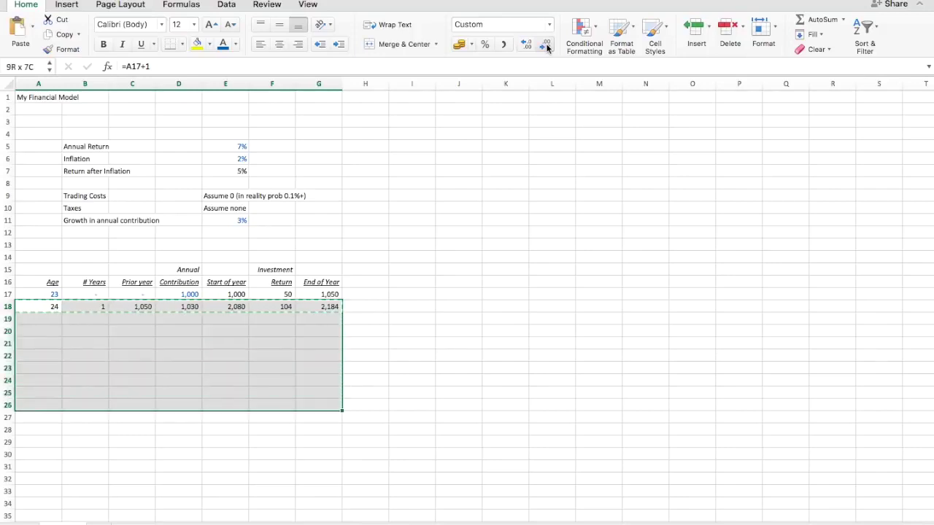
pyautogui.hotkey('shift', 'Down')
pyautogui.hotkey('shift', 'Down')
pyautogui.hotkey('shift', 'Down')
pyautogui.hotkey('shift', 'Down')
pyautogui.hotkey('shift', 'Down')
pyautogui.hotkey('shift', 'Down')
pyautogui.hotkey('shift', 'Down')
pyautogui.hotkey('shift', 'Down')
pyautogui.hotkey('shift', 'Down')
pyautogui.hotkey('shift', 'Down')
pyautogui.hotkey('shift', 'Down')
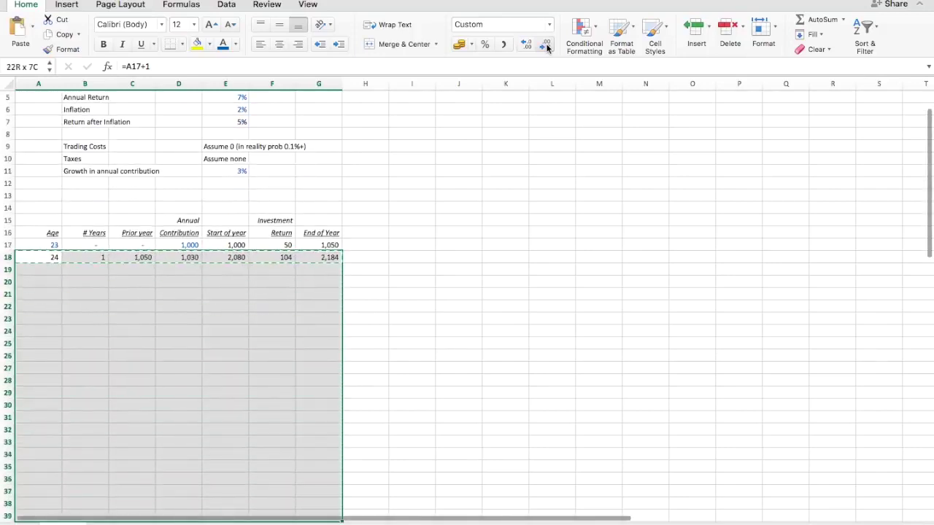
pyautogui.hotkey('shift', 'Down')
pyautogui.hotkey('shift', 'Down')
pyautogui.hotkey('shift', 'Down')
pyautogui.hotkey('shift', 'Down')
pyautogui.hotkey('shift', 'Down')
pyautogui.hotkey('shift', 'Down')
pyautogui.hotkey('shift', 'Down')
pyautogui.hotkey('shift', 'Down')
pyautogui.hotkey('shift', 'Down')
pyautogui.hotkey('shift', 'Down')
pyautogui.hotkey('shift', 'Down')
pyautogui.hotkey('shift', 'Down')
pyautogui.hotkey('shift', 'Down')
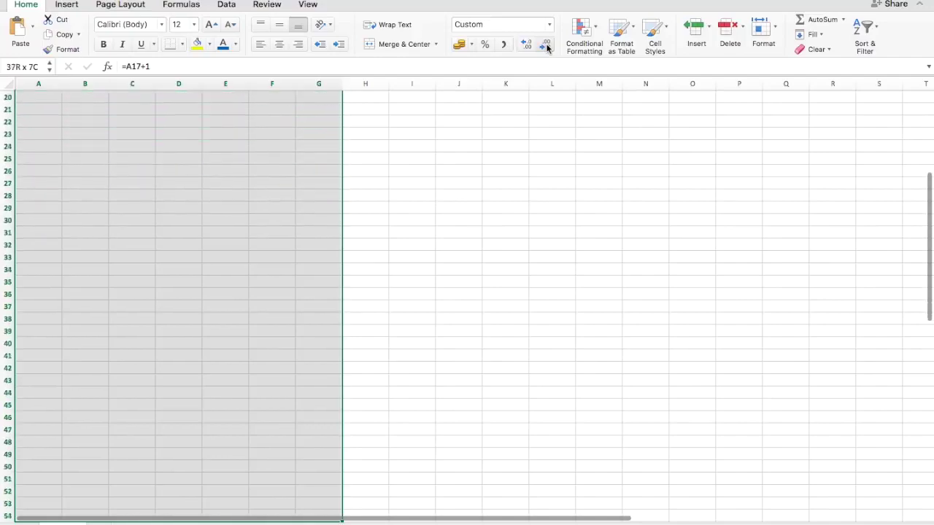
pyautogui.press('super+v')
# - Extend the projection by copying row 57, columns A to G, down through row 61 to reach age 67
pyautogui.press('super+Down')
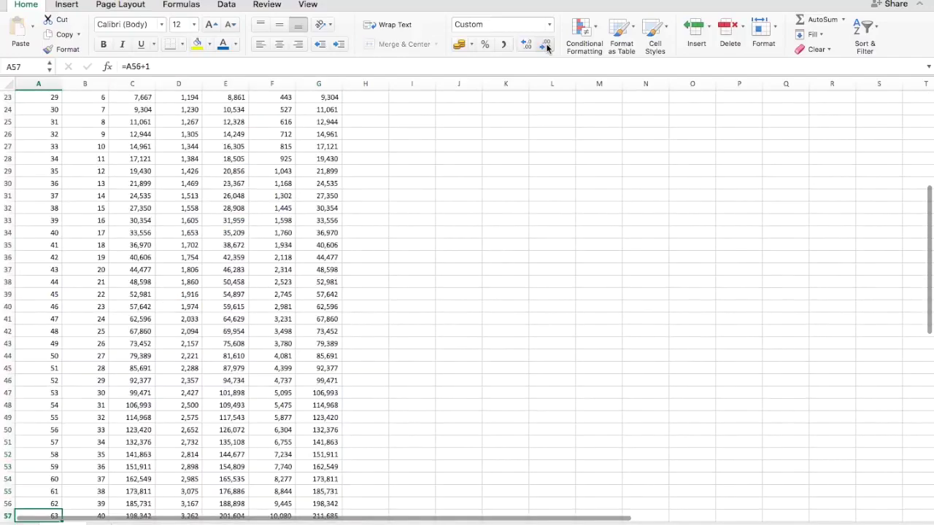
pyautogui.press('shift+super+Right')
pyautogui.hotkey('shift', 'Down')
pyautogui.hotkey('shift', 'Down')
pyautogui.hotkey('shift', 'Down')
pyautogui.hotkey('shift', 'Down')
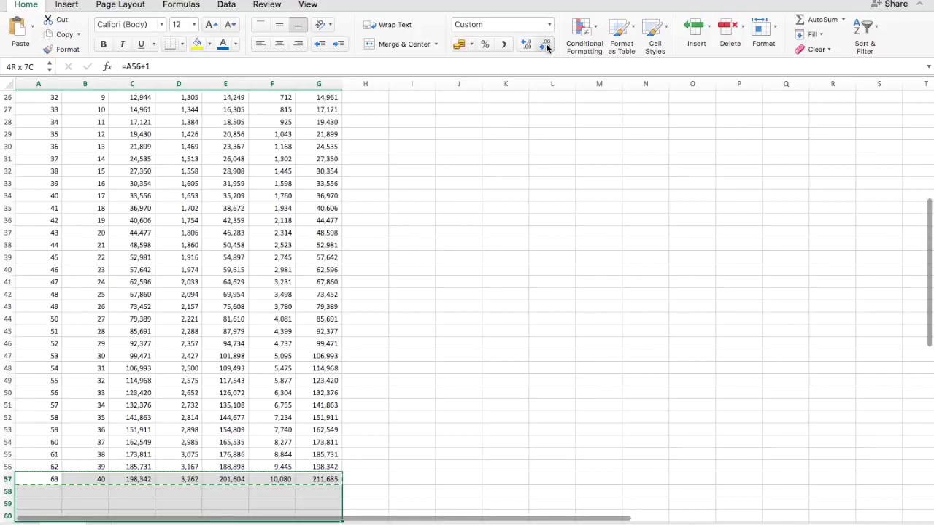
pyautogui.press('super+v')
pyautogui.press('Down')
pyautogui.press('Down')
pyautogui.press('Down')
pyautogui.press('Down')
pyautogui.press('Down')
pyautogui.press('Up')
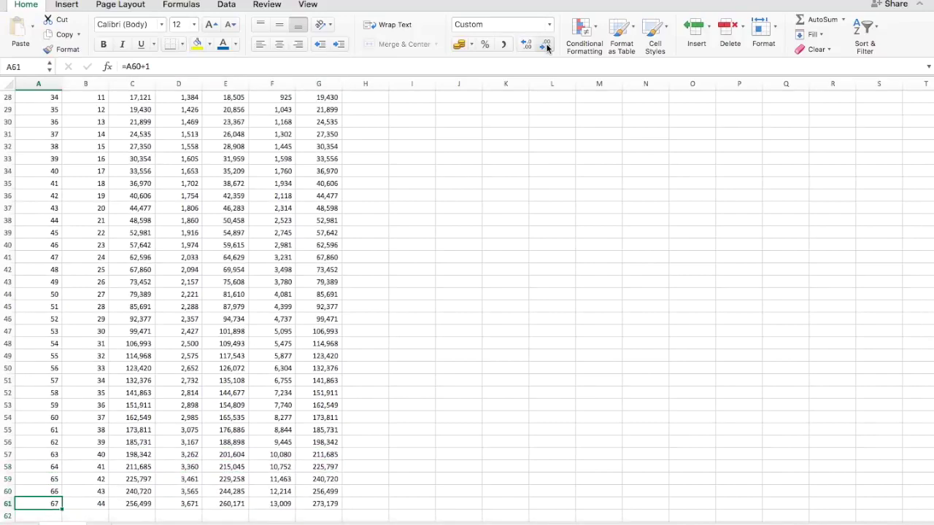
# - Review the model's assumptions, from the return after inflation in E7 to the growth in annual contribution in E11
pyautogui.press('super+Up')
pyautogui.press('Up')
pyautogui.press('Up')
pyautogui.press('Up')
pyautogui.press('Up')
pyautogui.press('Up')
pyautogui.press('Up')
pyautogui.press('Up')
pyautogui.press('Up')
pyautogui.press('Up')
pyautogui.press('Up')
pyautogui.press('Up')
pyautogui.press('Up')
pyautogui.press('Up')
pyautogui.press('Up')
pyautogui.press('Up')
pyautogui.press('Down')
pyautogui.press('Down')
pyautogui.press('Down')
pyautogui.press('Down')
pyautogui.press('Down')
pyautogui.press('Down')
pyautogui.press('Right')
pyautogui.press('Right')
pyautogui.press('Right')
pyautogui.press('Right')
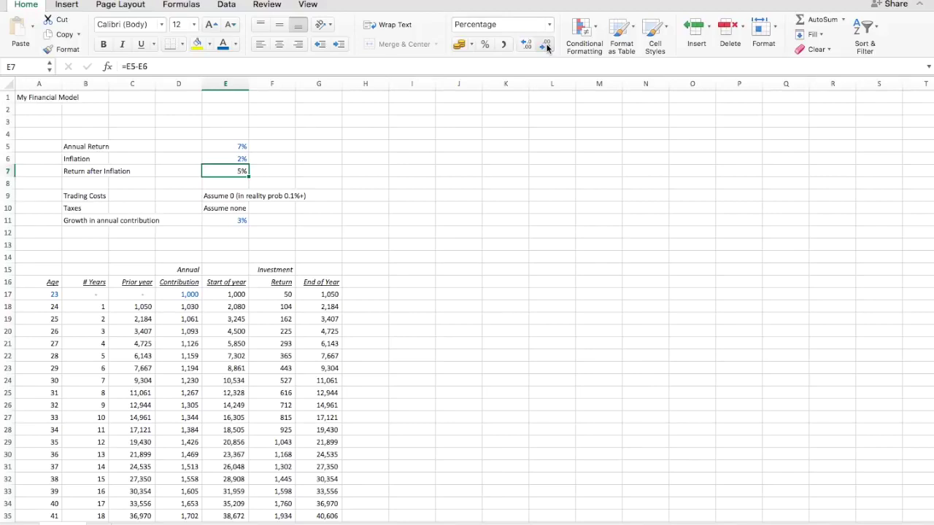
pyautogui.press('Down')
pyautogui.press('Down')
pyautogui.press('Down')
pyautogui.press('Down')
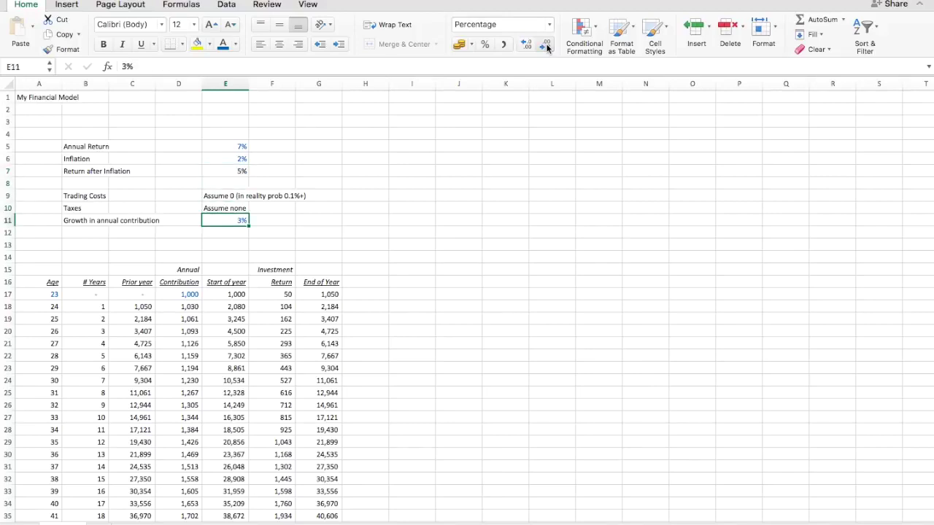
# - Review the first-year inputs and balance in row 17, and check the end-of-year balance at age 67
pyautogui.press('Down')
pyautogui.press('Down')
pyautogui.press('Down')
pyautogui.press('Down')
pyautogui.press('Down')
pyautogui.press('Down')
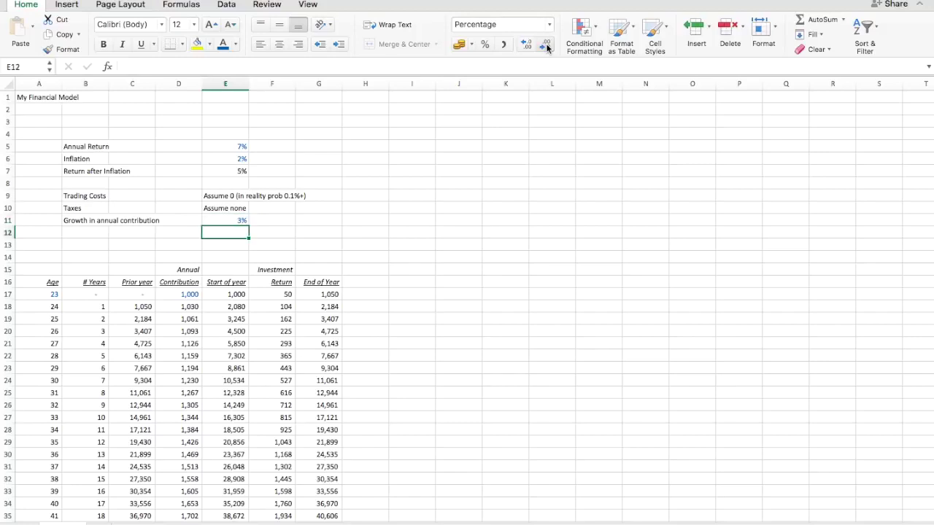
pyautogui.press('Left')
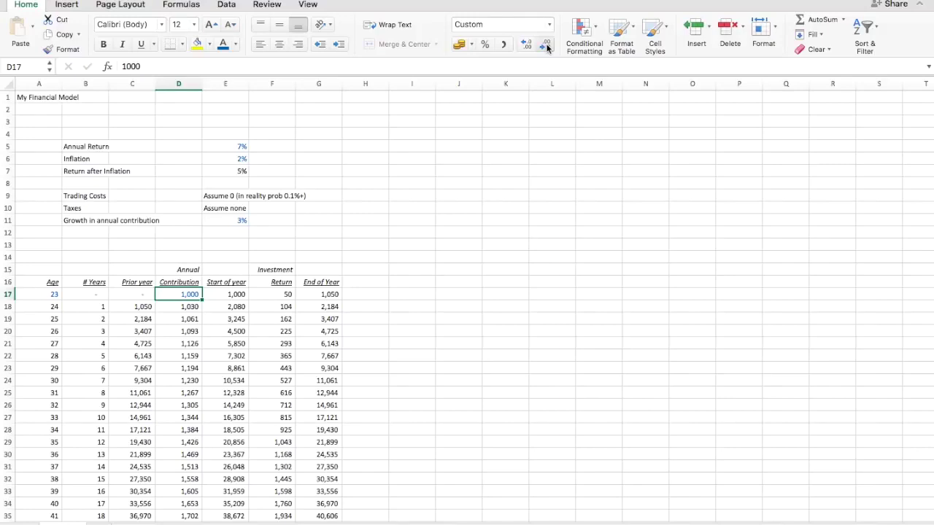
pyautogui.press('Left')
pyautogui.press('Left')
pyautogui.press('Left')
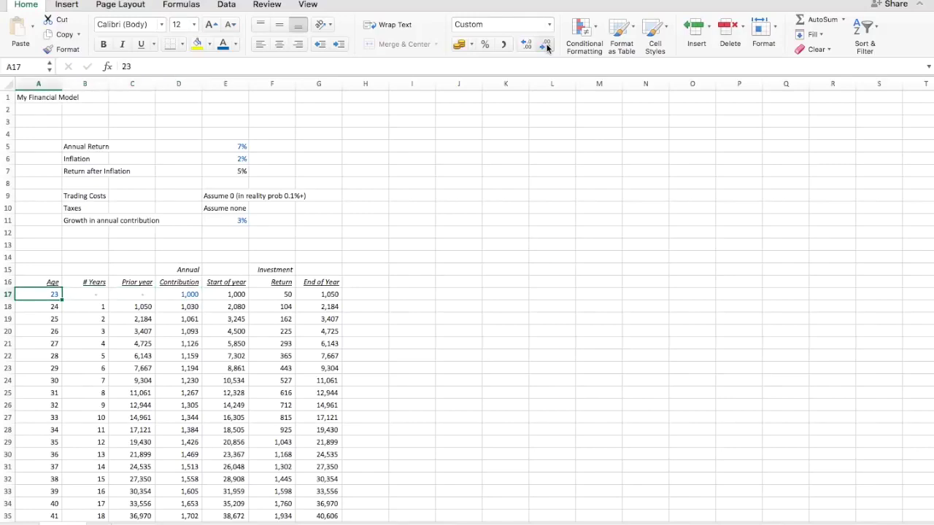
pyautogui.press('Right')
pyautogui.press('Right')
pyautogui.press('Right')
pyautogui.press('Right')
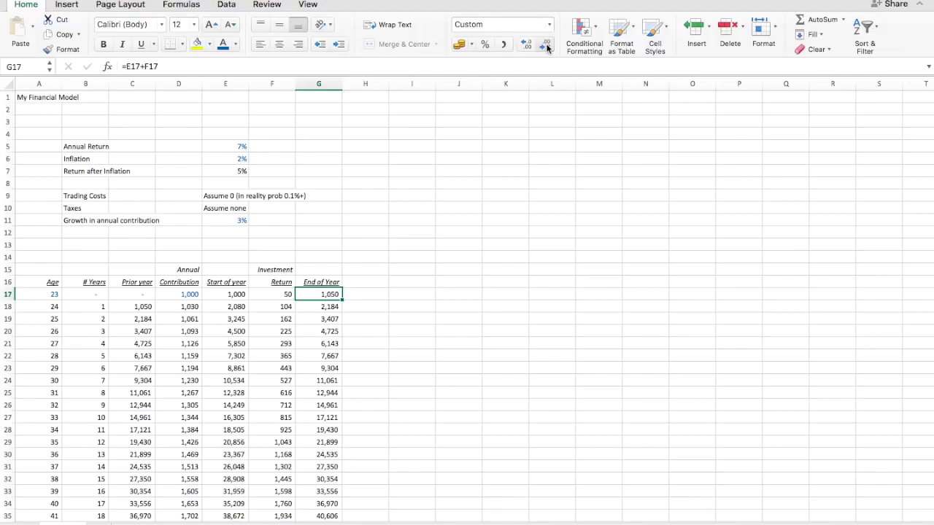
pyautogui.hotkey('ctrl', 'Down')
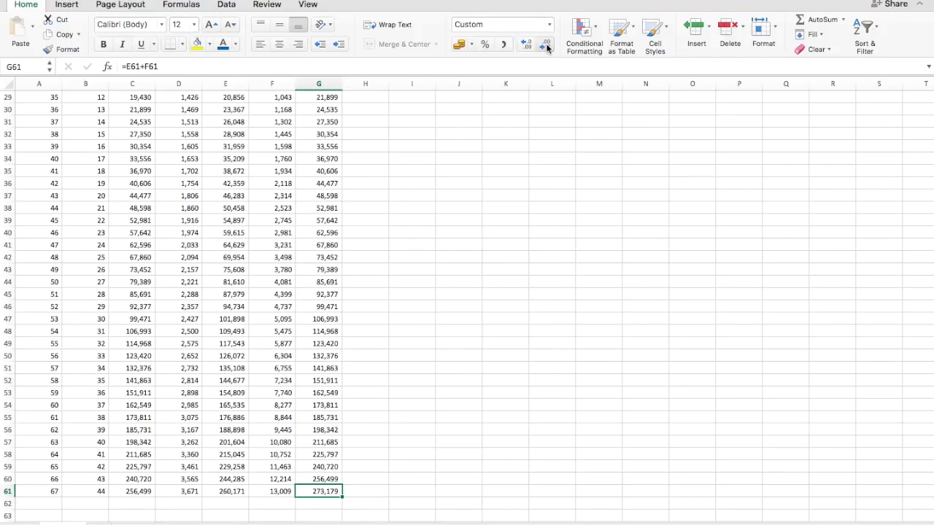
# - Enter the dynamic label formula ="Savings at "&TEXT(A61,"0") in B13, above the projection table
pyautogui.press('Up')
pyautogui.press('Up')
pyautogui.press('Up')
pyautogui.press('Up')
pyautogui.press('Up')
pyautogui.press('Up')
pyautogui.press('Up')
pyautogui.press('Up')
pyautogui.press('Up')
pyautogui.press('Up')
pyautogui.press('Up')
pyautogui.press('Up')
pyautogui.press('Up')
pyautogui.press('Up')
pyautogui.press('Up')
pyautogui.press('Up')
pyautogui.press('Up')
pyautogui.press('Up')
pyautogui.press('Up')
pyautogui.press('Up')
pyautogui.press('Down')
pyautogui.press('Down')
pyautogui.press('Down')
pyautogui.press('Down')
pyautogui.press('Left')
pyautogui.press('Left')
pyautogui.press('Left')
pyautogui.press('Left')
pyautogui.press('Left')
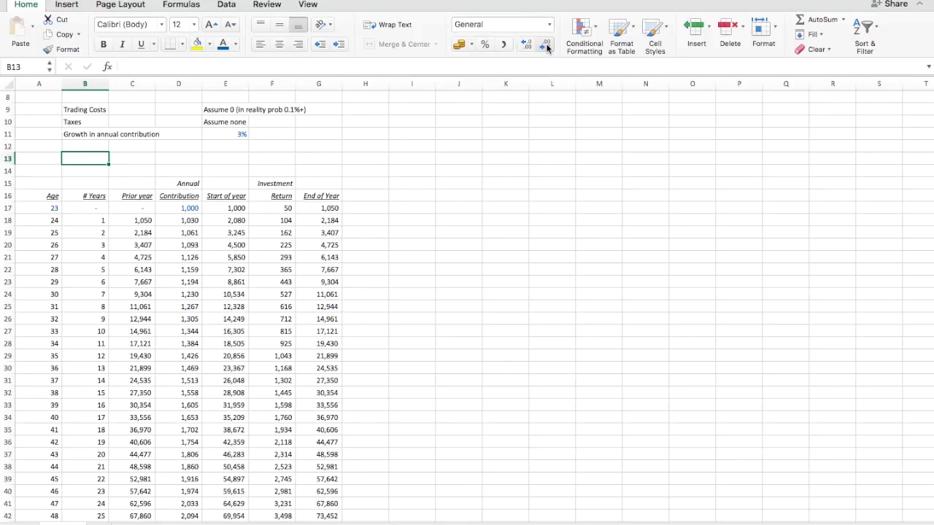
pyautogui.write('="Savings at ')
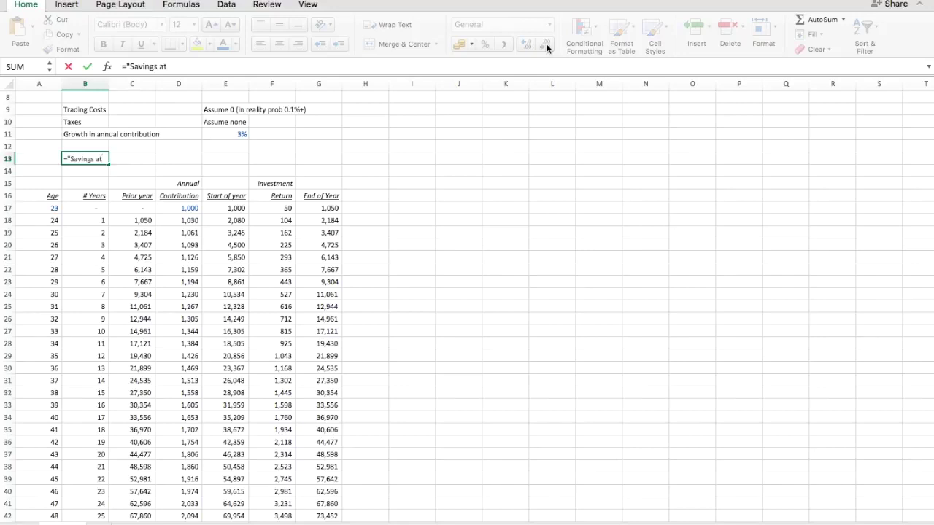
pyautogui.write('"')
pyautogui.write('&t')
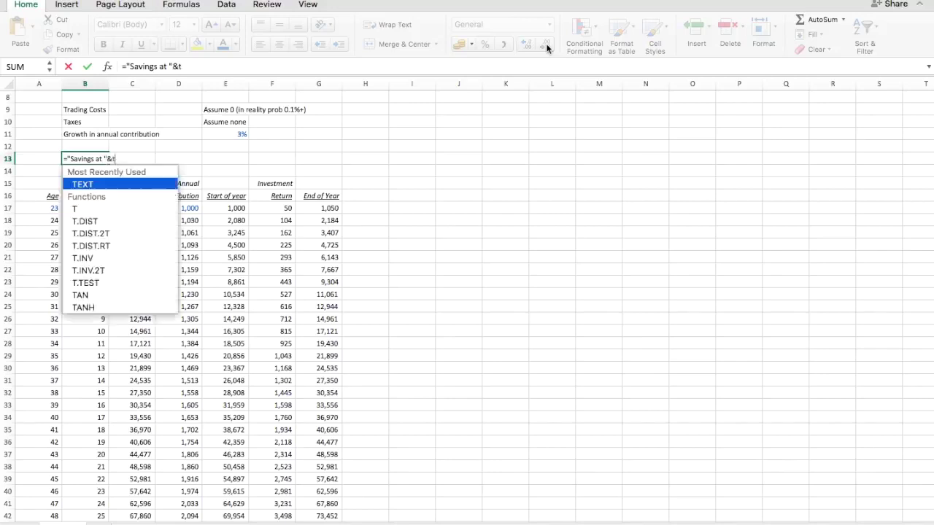
pyautogui.write('ext(')
pyautogui.press('Left')
pyautogui.hotkey('ctrl', 'Down')
pyautogui.hotkey('ctrl', 'Down')
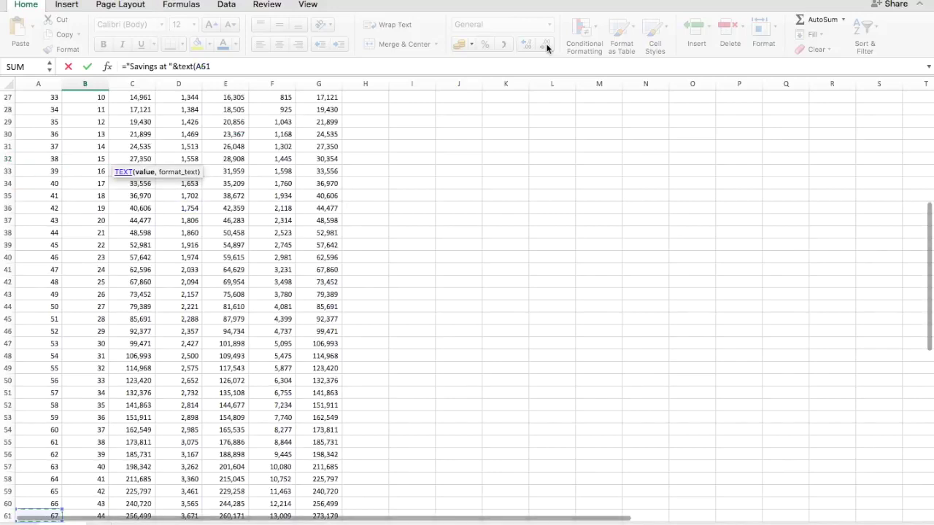
pyautogui.write(',"')
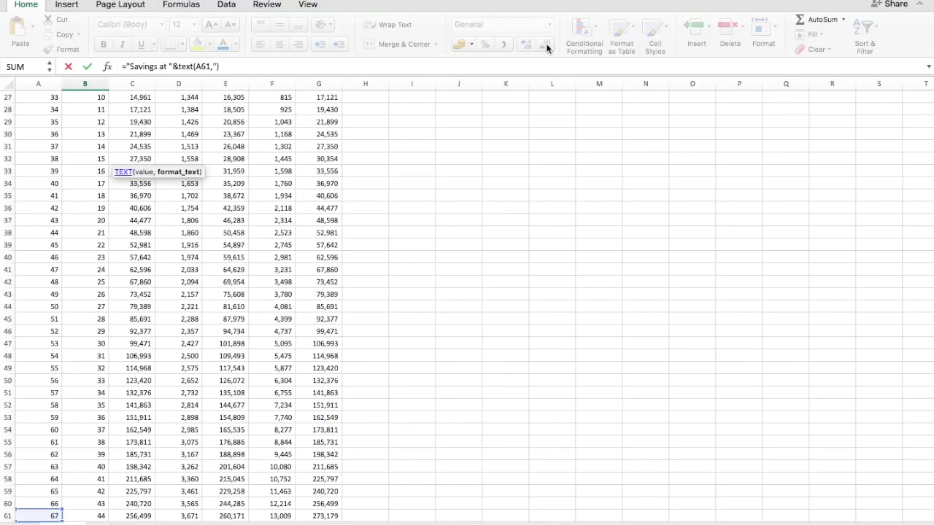
pyautogui.write('0")')
pyautogui.press('Return')
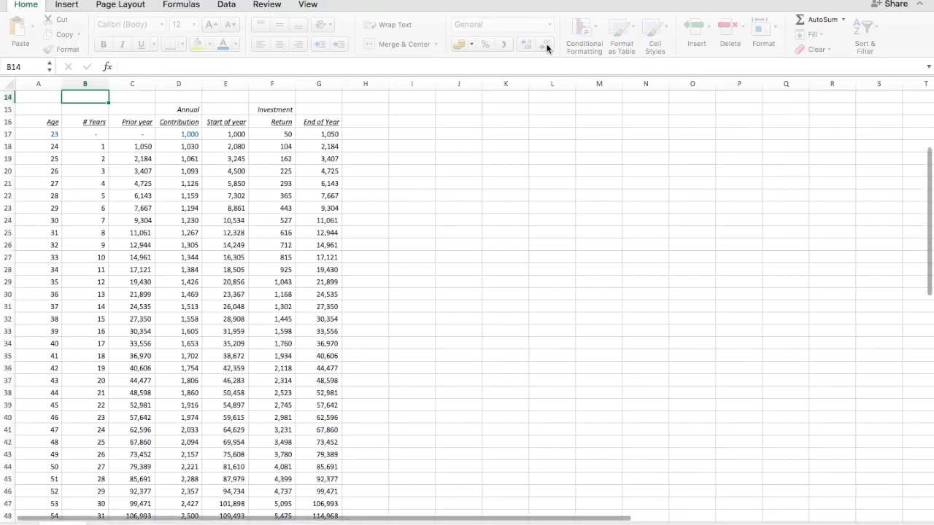
# - Set the font color of the savings label in B13 to black
pyautogui.press('Up')
pyautogui.press('Down')
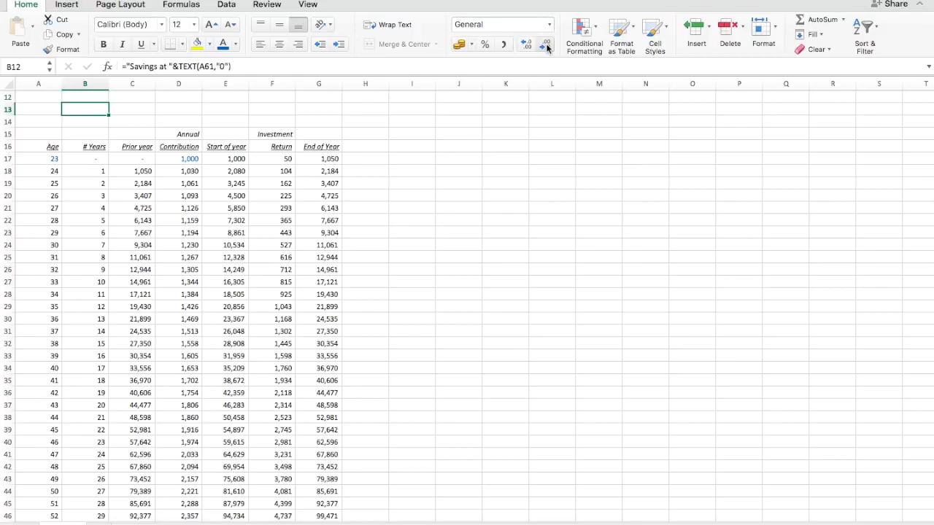
pyautogui.click(235, 44)
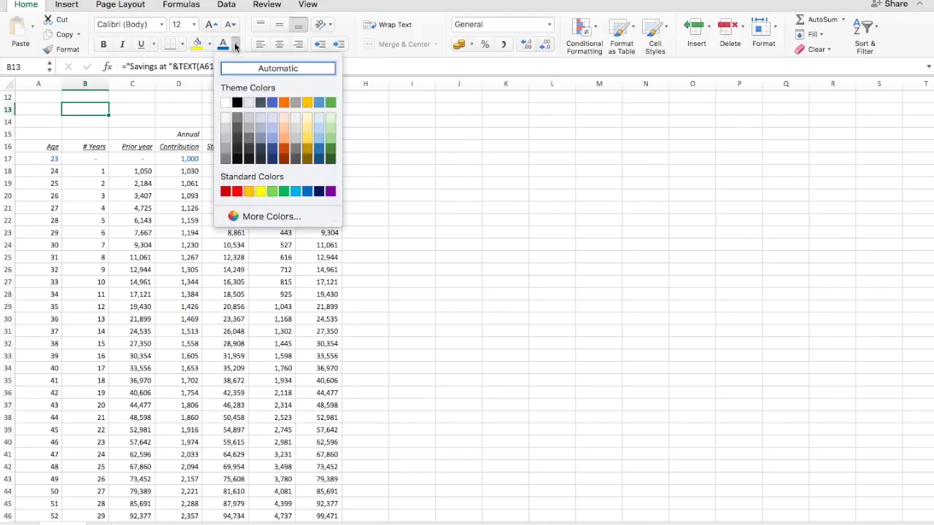
pyautogui.click(237, 102)
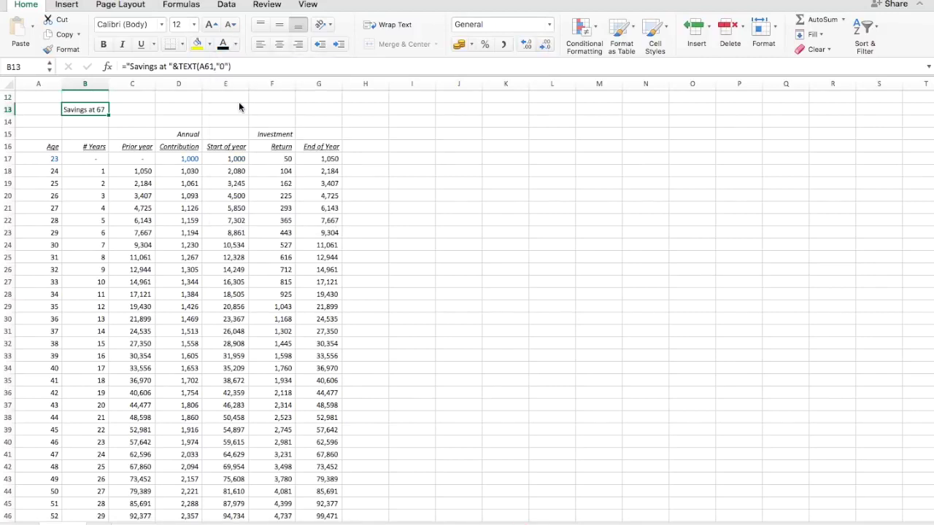
# - Link E13 to the end-of-year balance at age 67 with the formula =G61
pyautogui.press('Up')
pyautogui.press('Up')
pyautogui.press('Up')
pyautogui.press('Down')
pyautogui.press('Down')
pyautogui.press('Down')
pyautogui.press('Right')
pyautogui.press('Right')
pyautogui.press('Right')
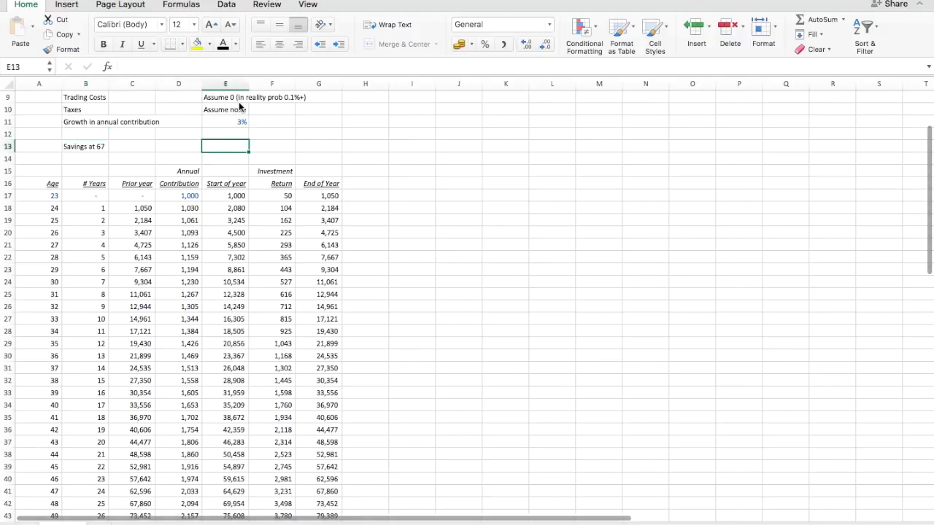
pyautogui.write('=')
pyautogui.press('Right')
pyautogui.press('Right')
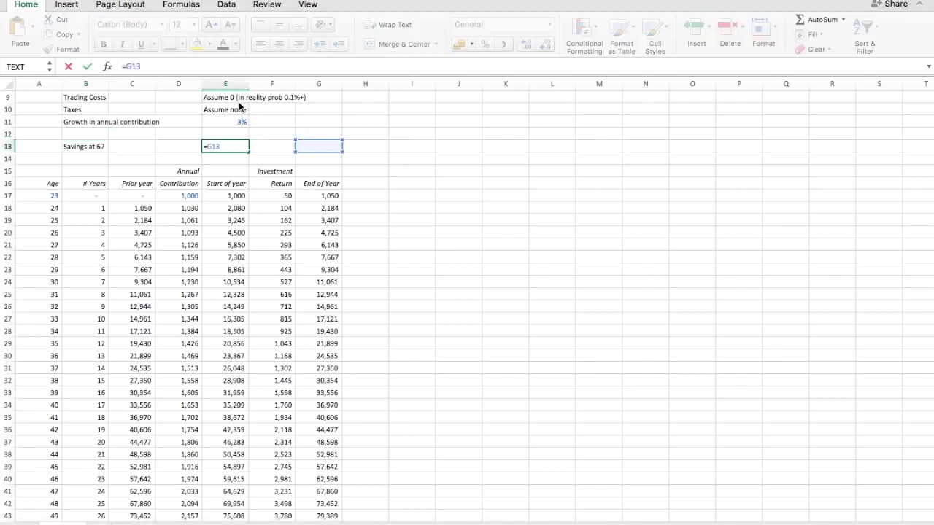
pyautogui.press('Down')
pyautogui.press('Down')
pyautogui.press('Down')
pyautogui.press('Down')
pyautogui.press('Down')
pyautogui.press('Down')
pyautogui.press('Down')
pyautogui.press('Down')
pyautogui.press('Down')
pyautogui.press('Down')
pyautogui.press('Down')
pyautogui.press('Down')
pyautogui.press('Down')
pyautogui.press('Down')
pyautogui.press('Down')
pyautogui.press('Down')
pyautogui.press('Down')
pyautogui.press('Down')
pyautogui.press('Down')
pyautogui.press('Down')
pyautogui.press('Return')
pyautogui.press('Up')
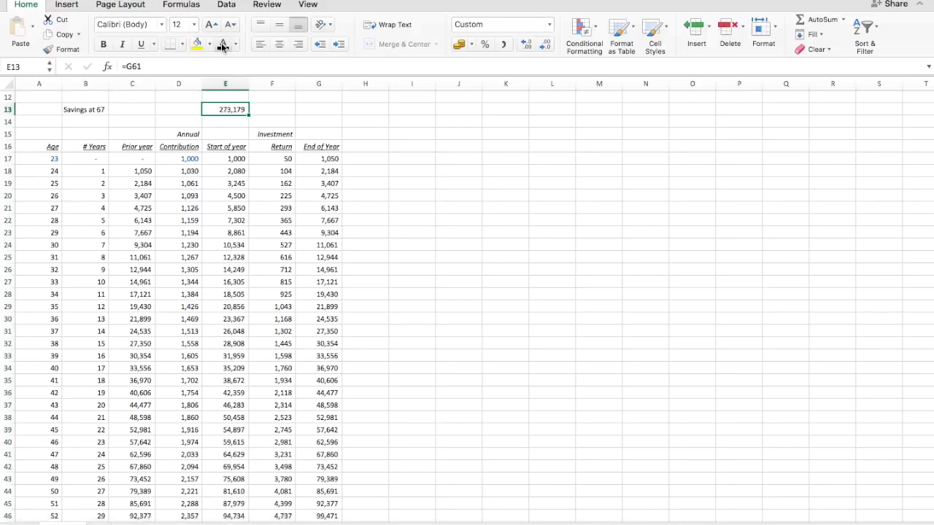
# - Apply a thick box border around the savings summary in B13:E13
pyautogui.press('Left')
pyautogui.press('Left')
pyautogui.press('Left')
pyautogui.hotkey('shift', 'Right')
pyautogui.hotkey('shift', 'Right')
pyautogui.hotkey('shift', 'Right')
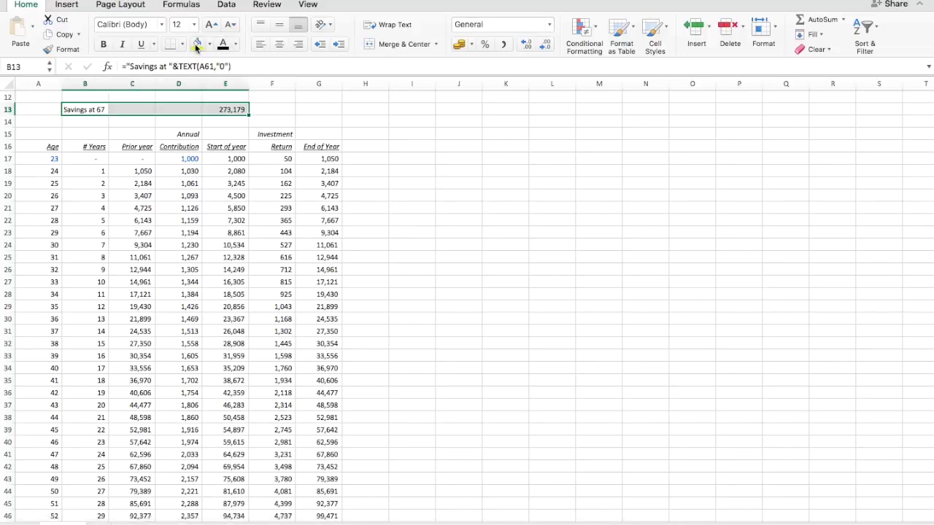
pyautogui.click(182, 43)
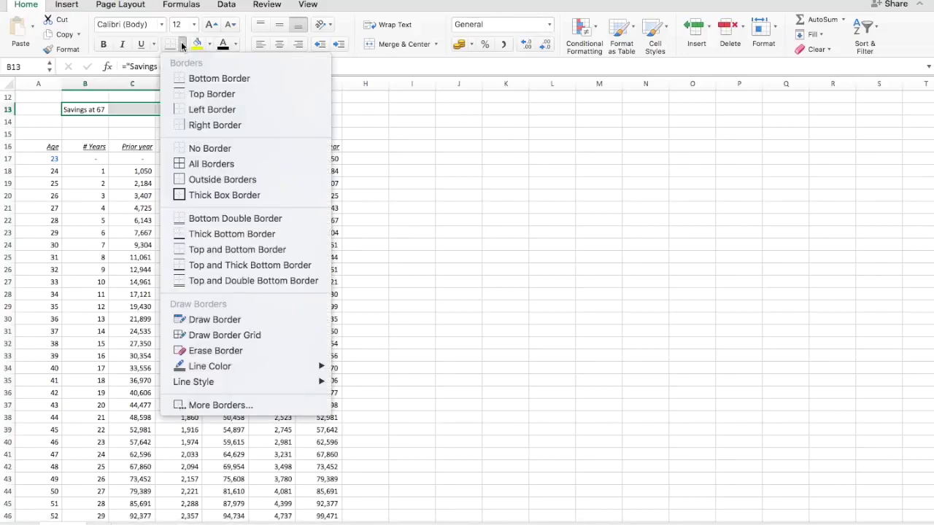
pyautogui.click(191, 196)
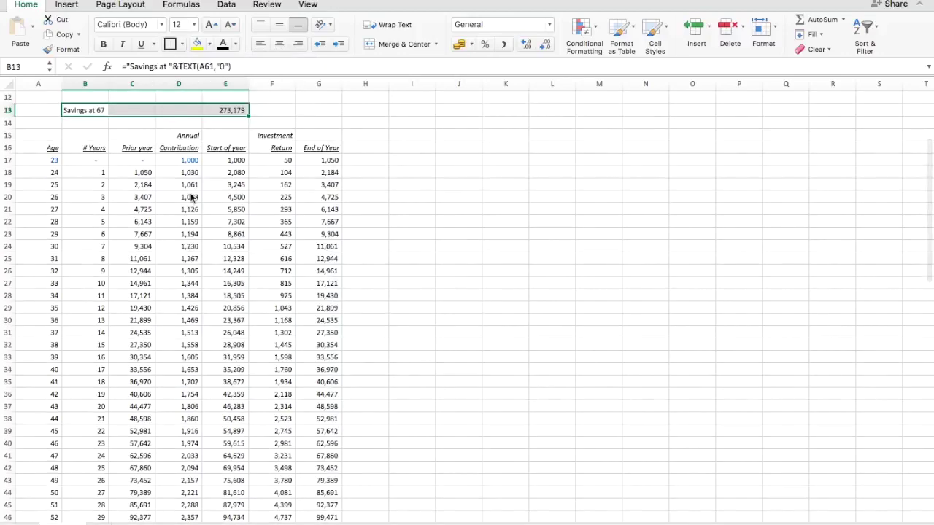
# - Set the first-year annual contribution in D17 to 0
pyautogui.press('Up')
pyautogui.press('Up')
pyautogui.press('Up')
pyautogui.press('Up')
pyautogui.press('Up')
pyautogui.press('Up')
pyautogui.press('Up')
pyautogui.press('Up')
pyautogui.press('Up')
pyautogui.press('Up')
pyautogui.press('Up')
pyautogui.press('Up')
pyautogui.press('Down')
pyautogui.press('Down')
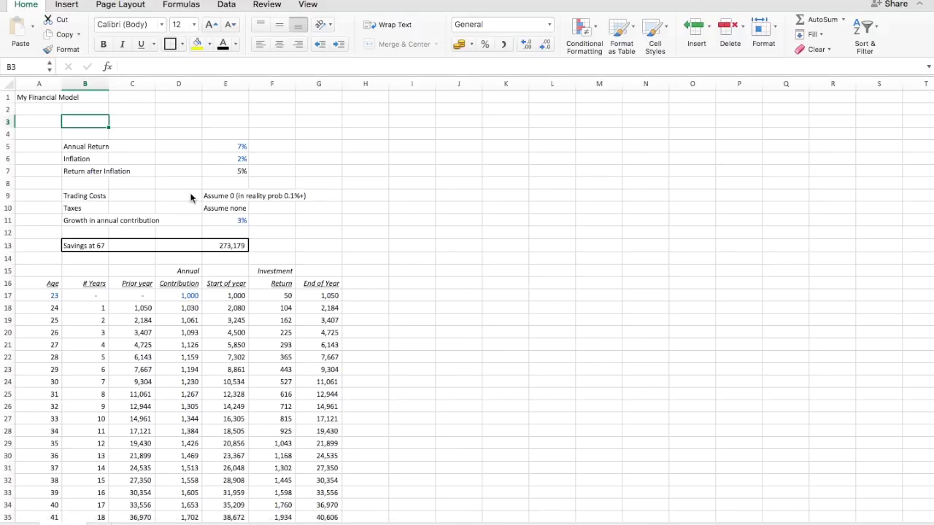
pyautogui.press('Left')
pyautogui.hotkey('ctrl', 'Down')
pyautogui.press('Down')
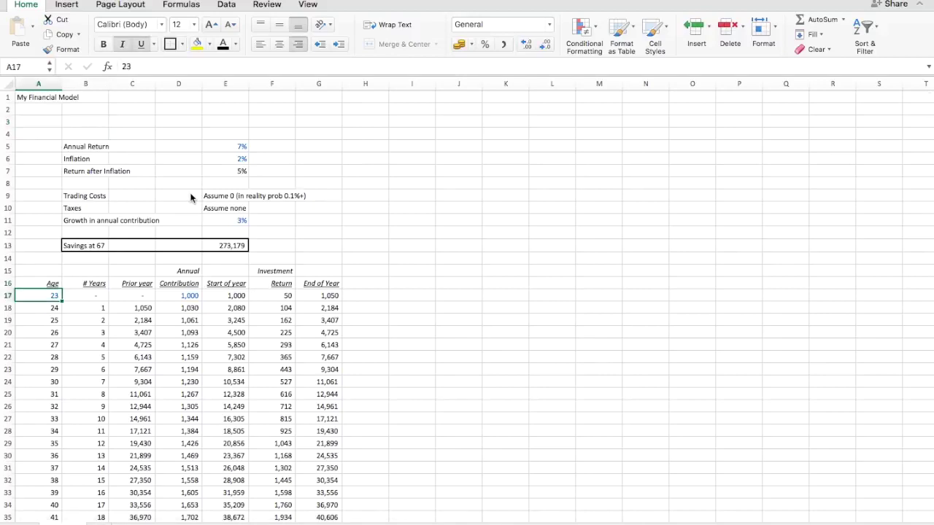
pyautogui.press('Right')
pyautogui.press('Right')
pyautogui.press('Right')
pyautogui.press('Right')
pyautogui.press('Left')
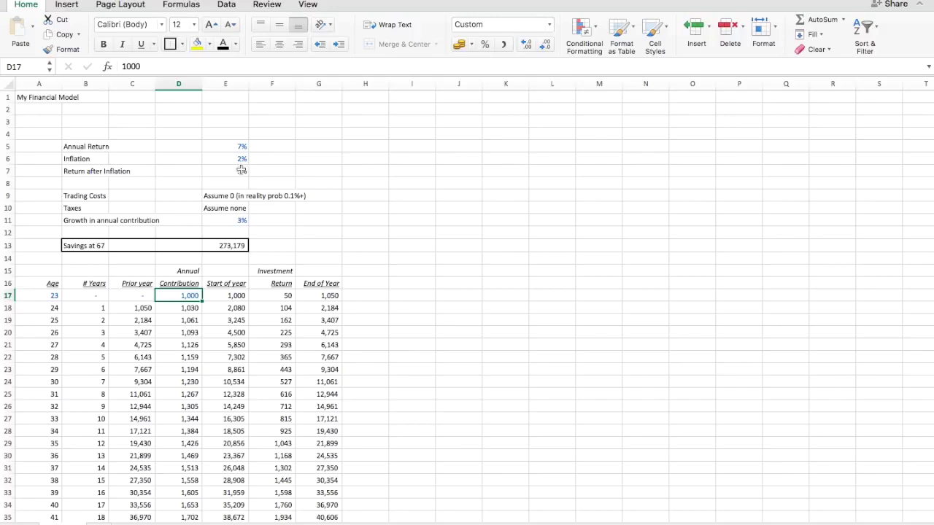
pyautogui.write('0')
pyautogui.press('Left')
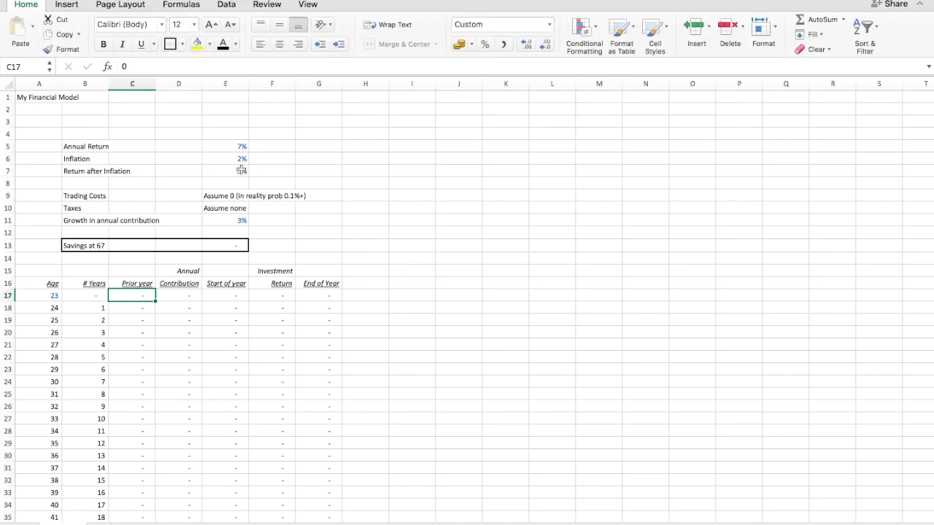
# - Set the prior year balance for age 23 in C17 to 10000 and review the projection down to age 67
pyautogui.write('10000')
pyautogui.press('Return')
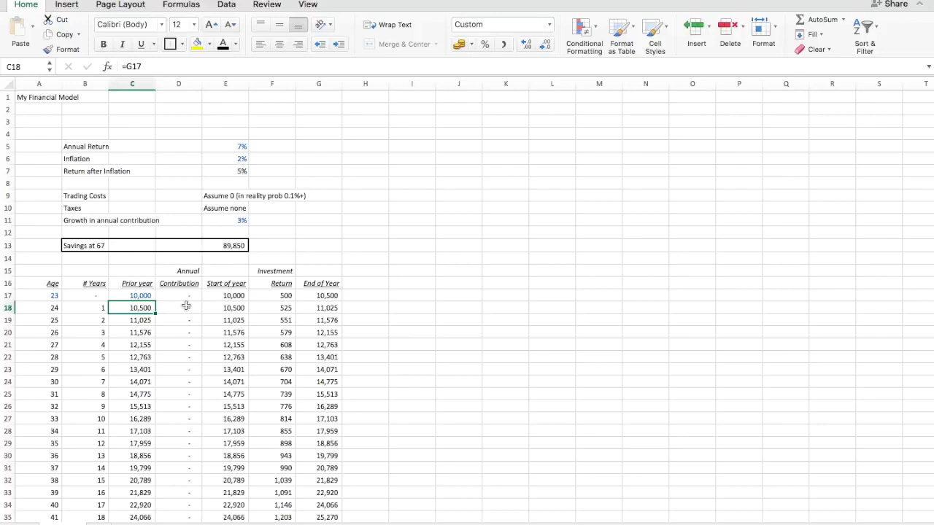
pyautogui.scroll(-12, 120, 384)
pyautogui.scroll(1, 119, 384)
pyautogui.click(93, 375)
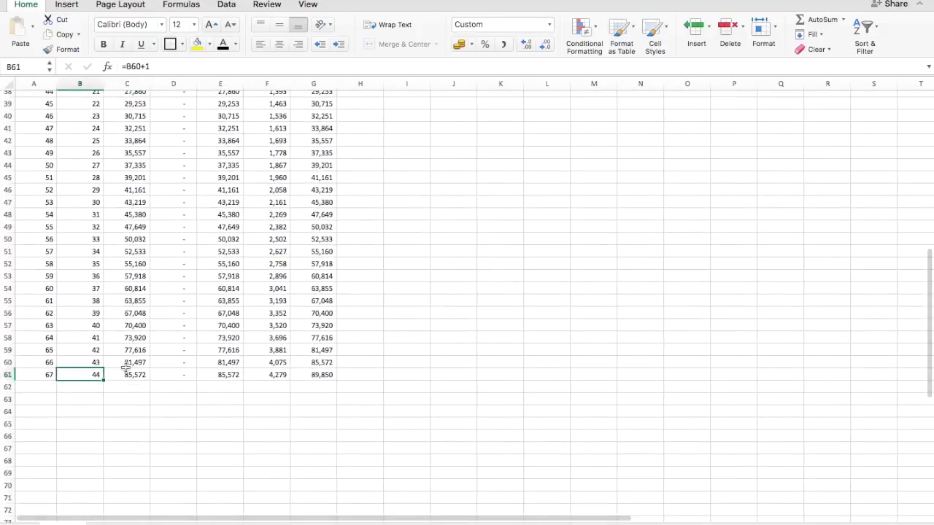
pyautogui.scroll(12, 125, 369)
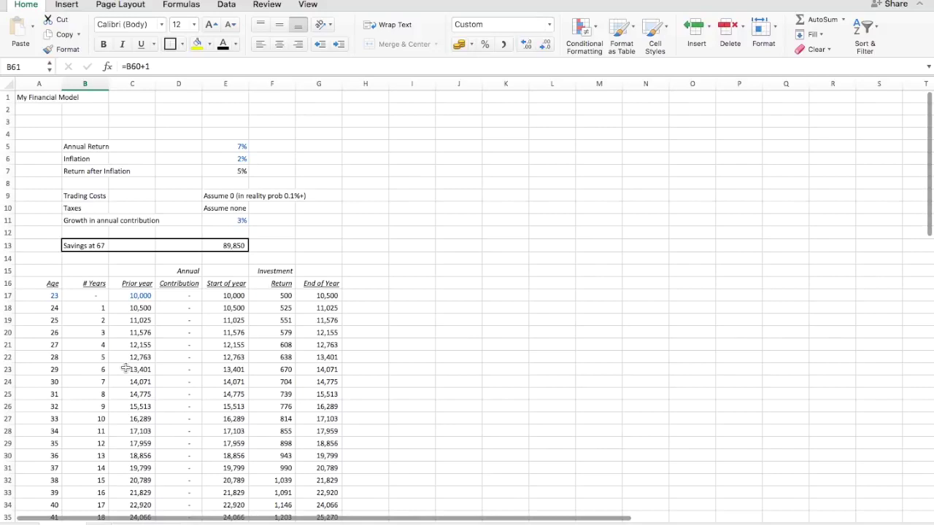
# - Highlight the 10-year row for age 33, B27:G27, to examine its balances and investment return
pyautogui.click(100, 418)
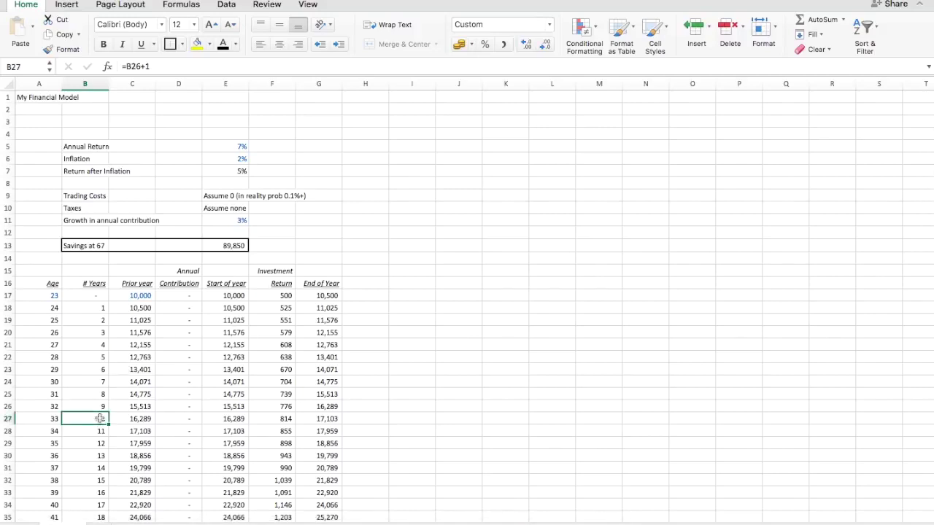
pyautogui.hotkey('shift', 'Right')
pyautogui.hotkey('shift', 'Right')
pyautogui.hotkey('shift', 'Right')
pyautogui.hotkey('shift', 'Right')
pyautogui.hotkey('shift', 'Right')
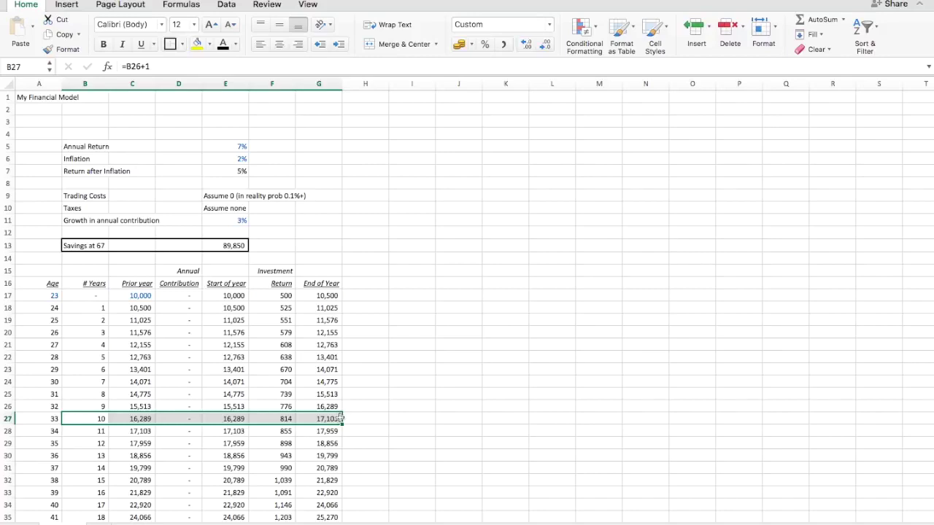
# - Set the starting prior year balance in C17 to 0 and the first-year annual contribution in D17 to 3000
pyautogui.press('Right')
pyautogui.press('Up')
pyautogui.press('Up')
pyautogui.press('Up')
pyautogui.press('Up')
pyautogui.press('Up')
pyautogui.press('Up')
pyautogui.press('Up')
pyautogui.press('Up')
pyautogui.press('Up')
pyautogui.press('Up')
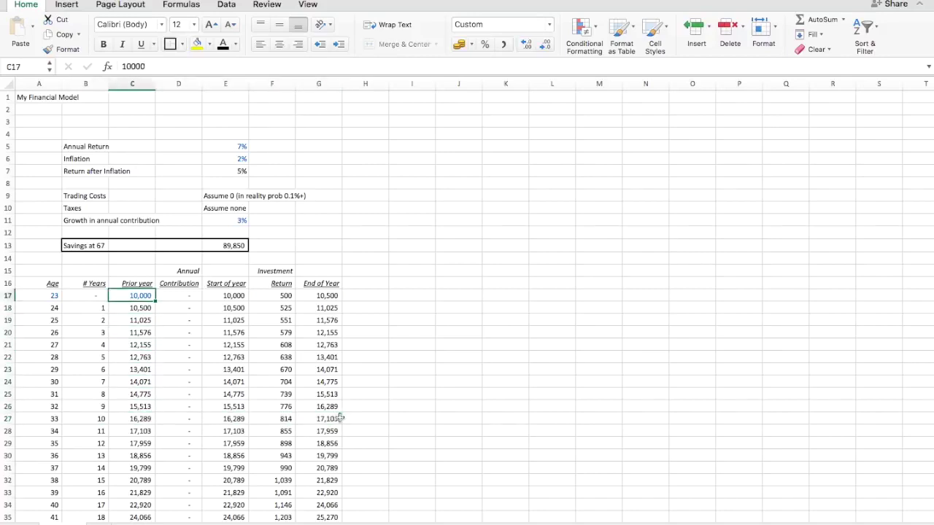
pyautogui.write('0')
pyautogui.press('Tab')
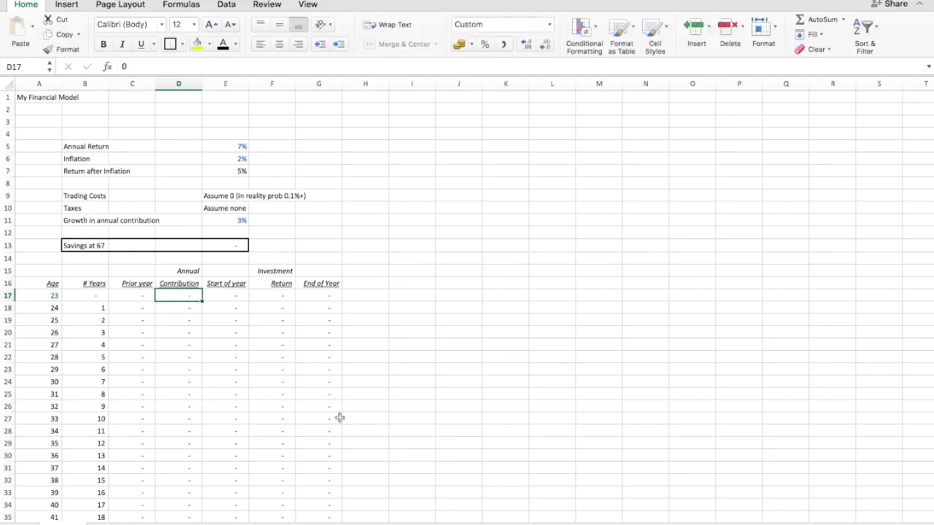
pyautogui.write('3000')
pyautogui.press('Return')
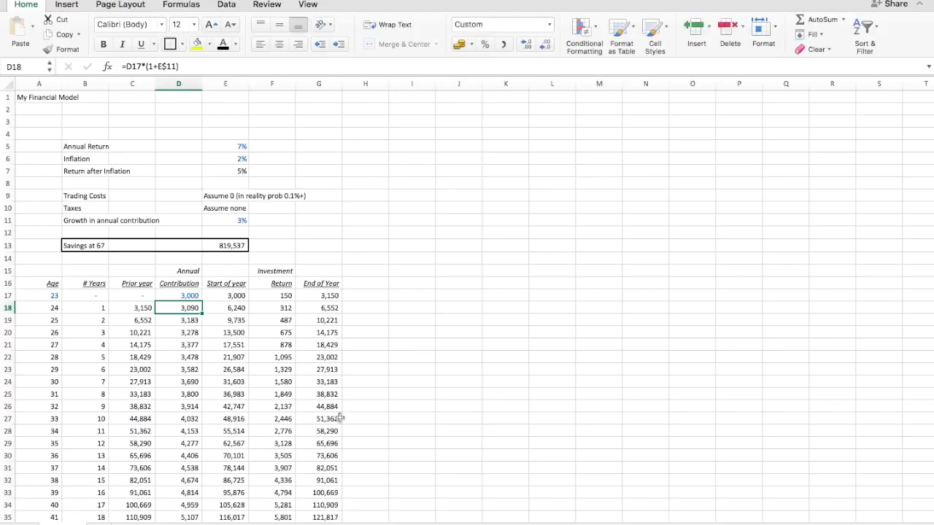
pyautogui.press('Up')
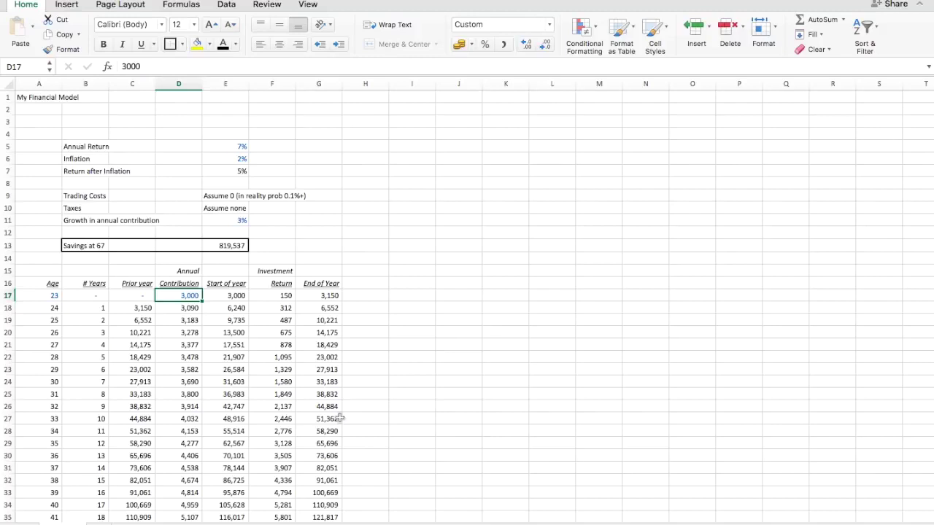
# - Set the growth in annual contribution in E11 to 4% and check the savings at 67 in E13
pyautogui.press('Right')
pyautogui.press('Up')
pyautogui.press('Up')
pyautogui.press('Up')
pyautogui.press('Up')
pyautogui.press('Up')
pyautogui.press('Up')
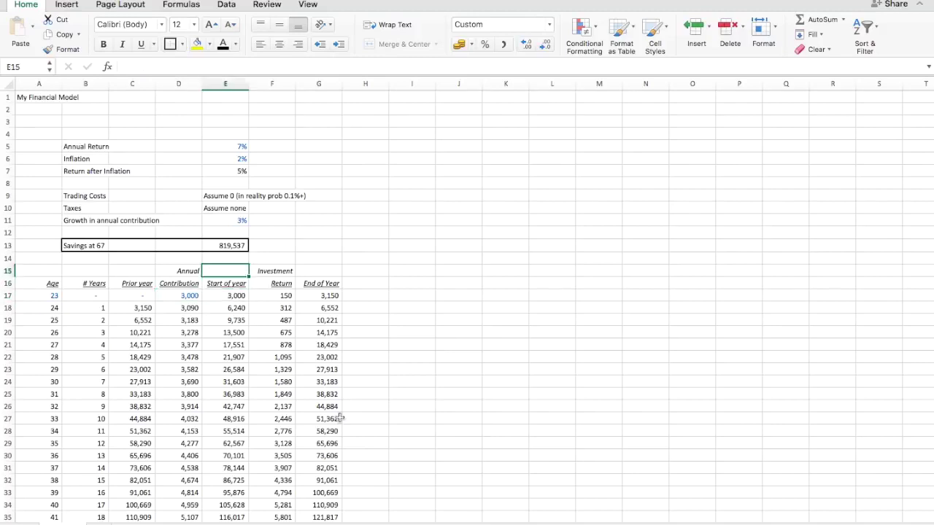
pyautogui.write('4%')
pyautogui.press('Return')
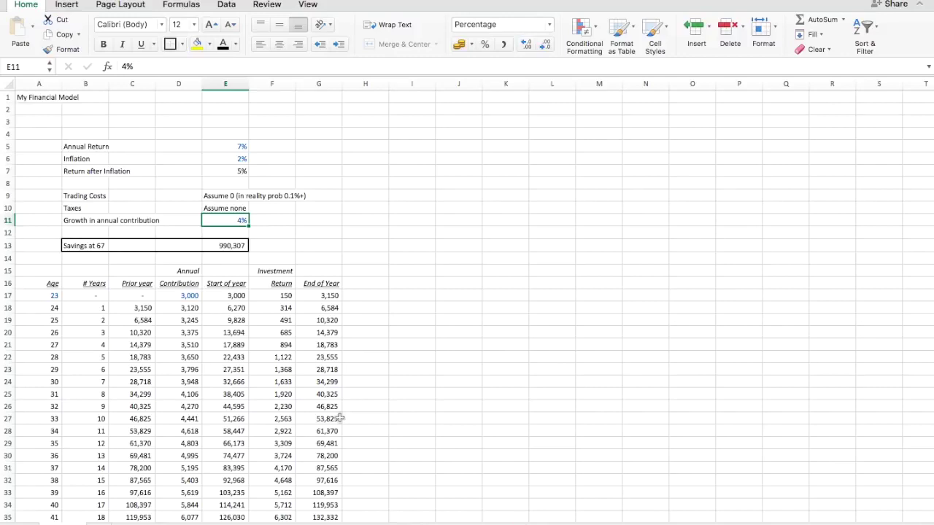
pyautogui.press('Down')
pyautogui.press('Down')
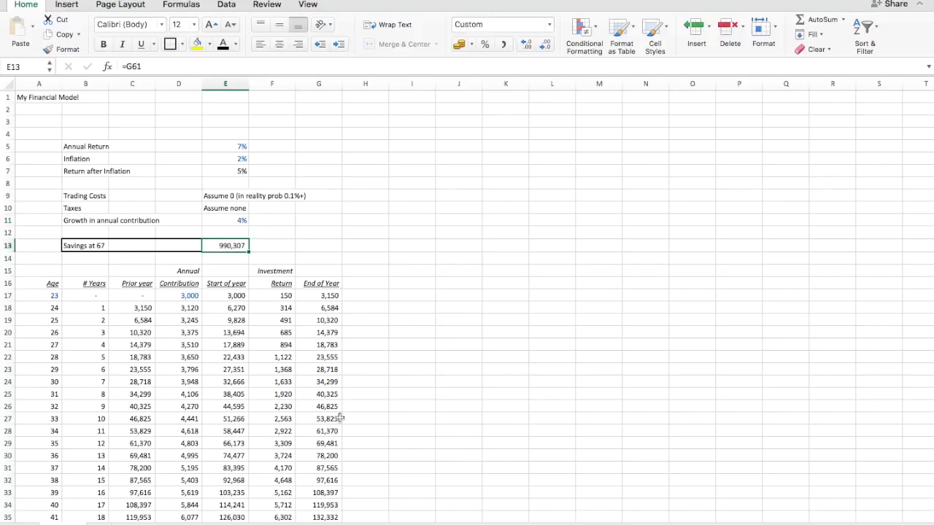
# - Set the first-year annual contribution in D17 to 4000
pyautogui.press('Left')
pyautogui.press('Down')
pyautogui.press('Down')
pyautogui.press('Down')
pyautogui.press('Down')
pyautogui.write('4,000')
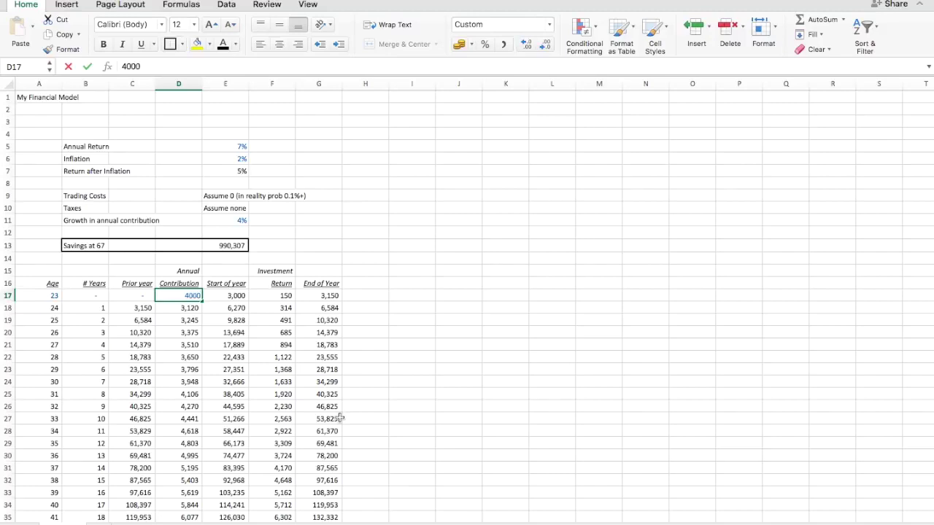
pyautogui.press('Return')
# - Set the growth in annual contribution in E11 to 3%
pyautogui.press('Up')
pyautogui.press('Right')
pyautogui.press('Up')
pyautogui.press('Up')
pyautogui.press('Up')
pyautogui.press('Up')
pyautogui.press('Up')
pyautogui.press('Up')
pyautogui.write('3')
pyautogui.press('Return')
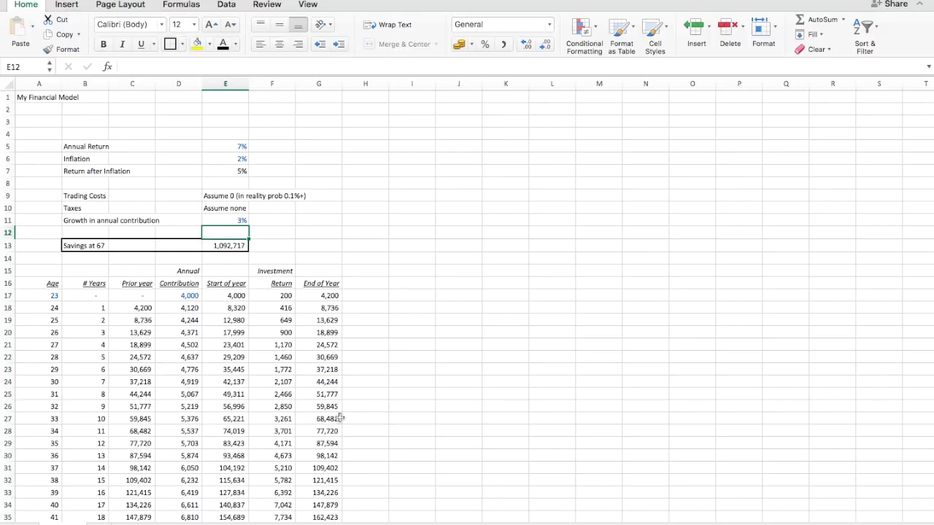
# - Examine the return after inflation in E7 and the start-of-year, contribution and investment return columns down to age 40
pyautogui.press('Up')
pyautogui.press('Up')
pyautogui.press('Up')
pyautogui.press('Up')
pyautogui.press('Up')
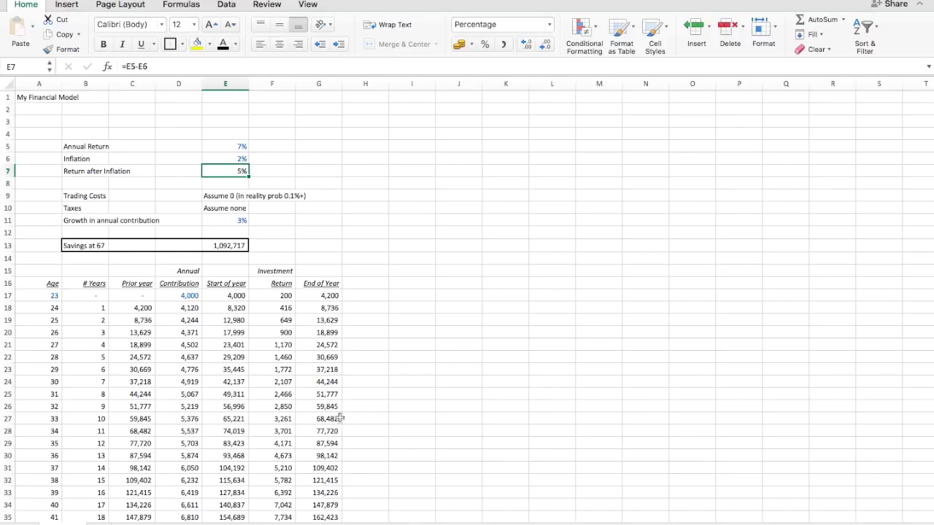
pyautogui.press('Down')
pyautogui.press('Down')
pyautogui.press('Down')
pyautogui.press('Down')
pyautogui.press('Down')
pyautogui.press('Down')
pyautogui.press('Down')
pyautogui.press('Down')
pyautogui.press('Down')
pyautogui.press('Down')
pyautogui.press('Down')
pyautogui.press('Down')
pyautogui.press('Down')
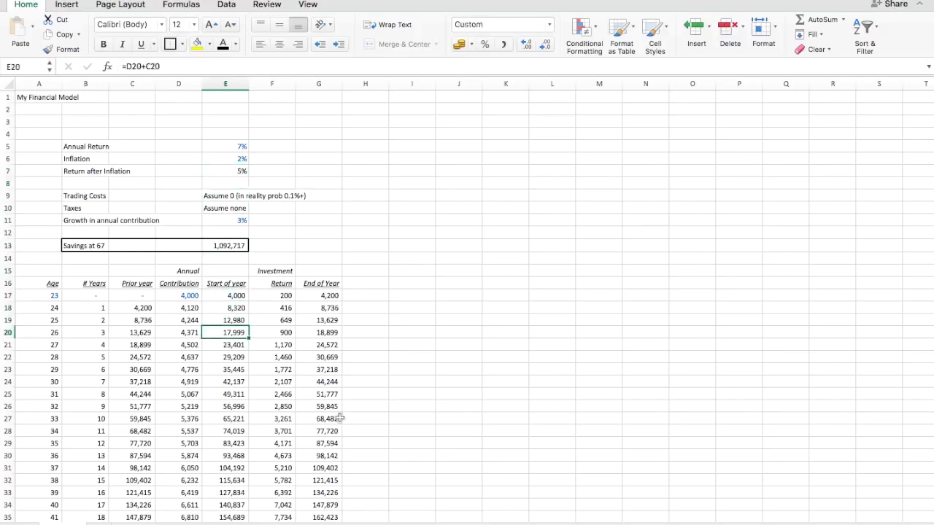
pyautogui.press('Down')
pyautogui.press('Left')
pyautogui.press('Down')
pyautogui.press('Down')
pyautogui.press('Down')
pyautogui.press('Down')
pyautogui.press('Down')
pyautogui.press('Down')
pyautogui.press('Down')
pyautogui.press('Down')
pyautogui.press('Down')
pyautogui.press('Down')
pyautogui.press('Down')
pyautogui.press('Down')
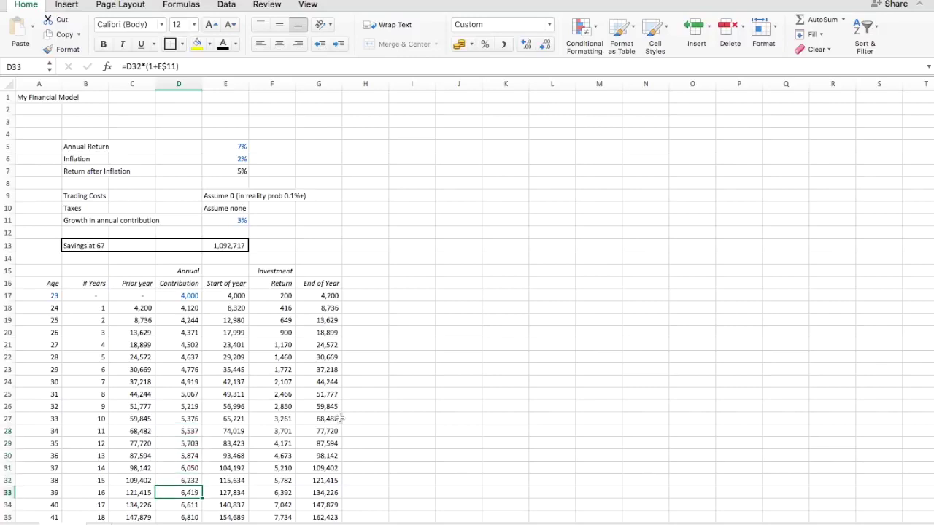
pyautogui.press('Down')
pyautogui.press('Right')
pyautogui.press('Right')
pyautogui.press('Up')
pyautogui.press('Down')
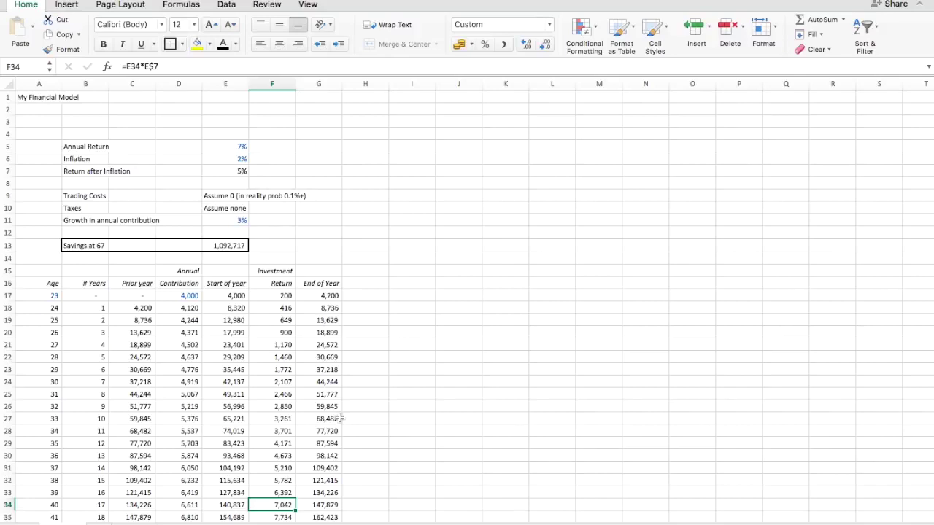
# - Copy the Investment Return column, from its heading in F15 down to age 67, into column I
pyautogui.press('Right')
pyautogui.hotkey('ctrl', 'Up')
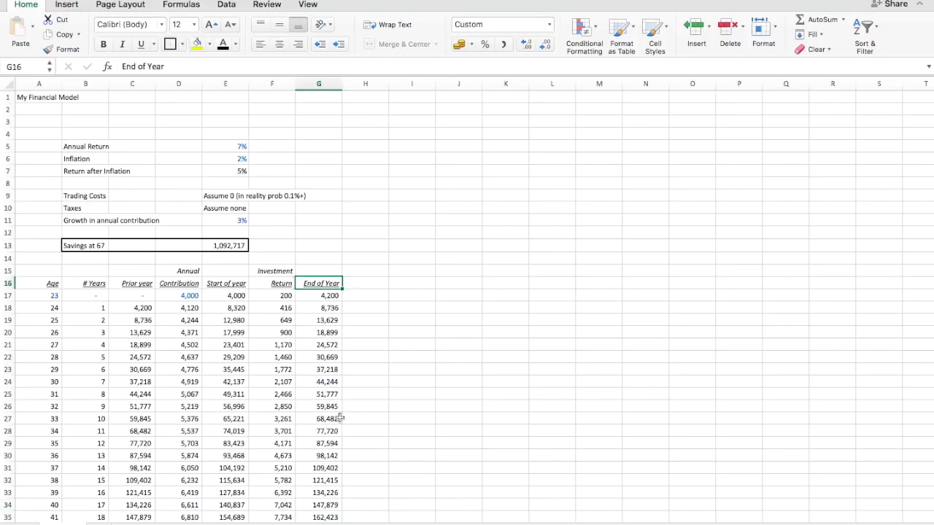
pyautogui.press('Left')
pyautogui.press('Up')
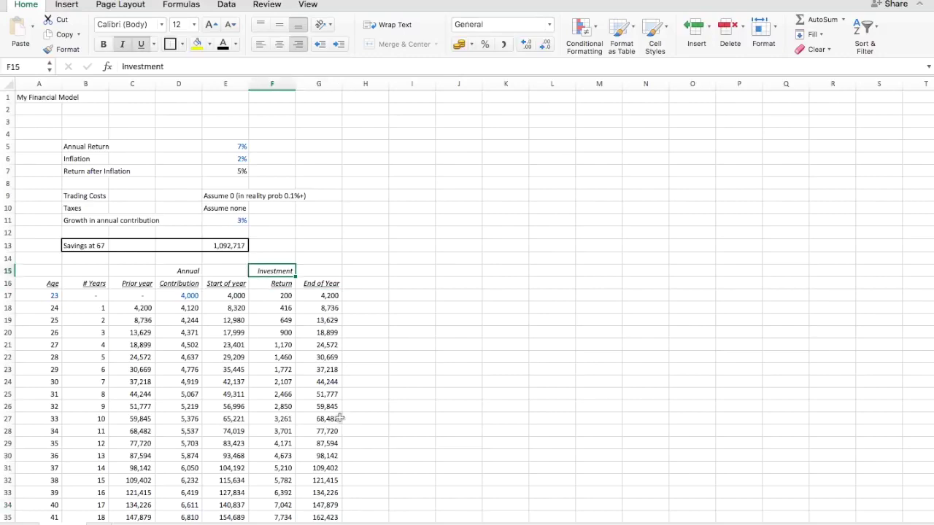
pyautogui.hotkey('ctrl', 'shift', 'Down')
pyautogui.hotkey('ctrl', 'c')
pyautogui.press('Right')
pyautogui.press('Right')
pyautogui.press('Right')
pyautogui.hotkey('ctrl', 'v')
# - Change the copied column's heading in I15:I16 to Total Contribution
pyautogui.press('Down')
pyautogui.press('Up')
pyautogui.write('Total')
pyautogui.press('Return')
pyautogui.write('Cont')
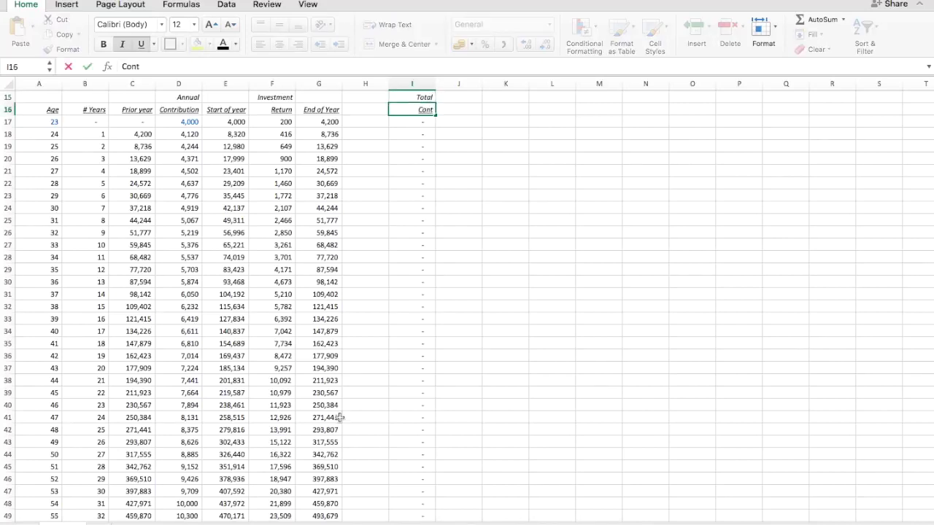
pyautogui.write('ribution')
pyautogui.press('Return')
# - Enter the formula =SUM(D17:D17) in I17 for the first year's total contribution
pyautogui.write('=sum(')
pyautogui.press('Left')
pyautogui.press('Left')
pyautogui.press('Left')
pyautogui.press('Left')
pyautogui.press('Left')
pyautogui.write(':')
pyautogui.press('Right')
pyautogui.press('Right')
pyautogui.press('Right')
pyautogui.press('Left')
pyautogui.press('Left')
pyautogui.press('Left')
pyautogui.write(')')
pyautogui.press('Return')
pyautogui.press('Up')
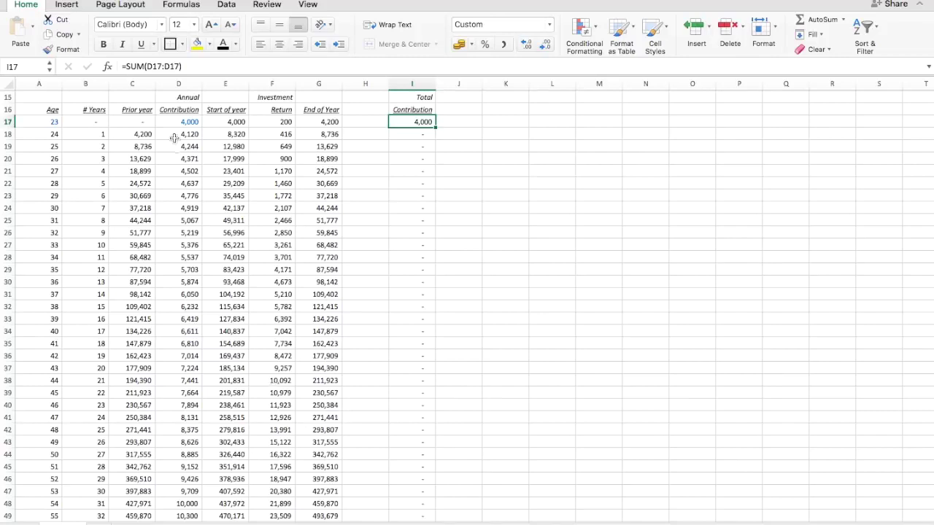
# - Anchor the start row in I17 so the formula reads =SUM(D$17:D17), and fill it down the column to age 67
pyautogui.click(154, 66)
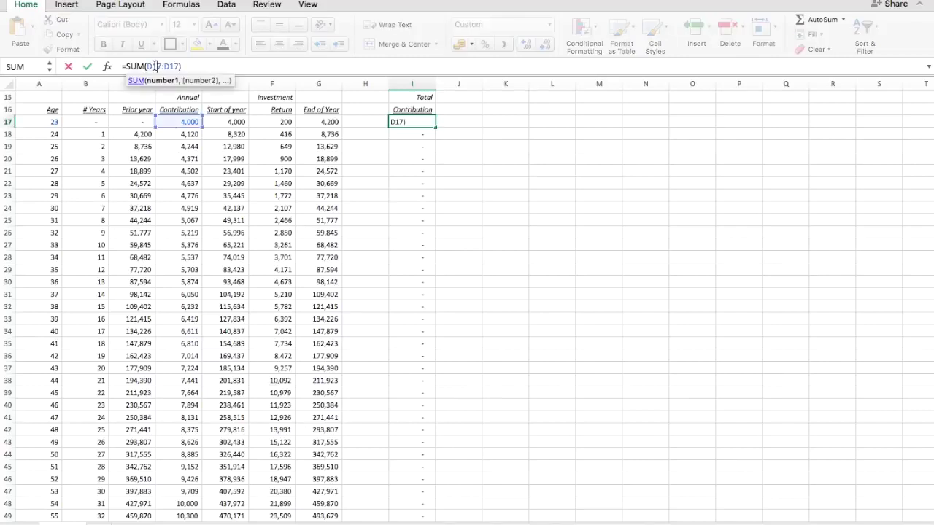
pyautogui.write('$')
pyautogui.press('Return')
pyautogui.press('Up')
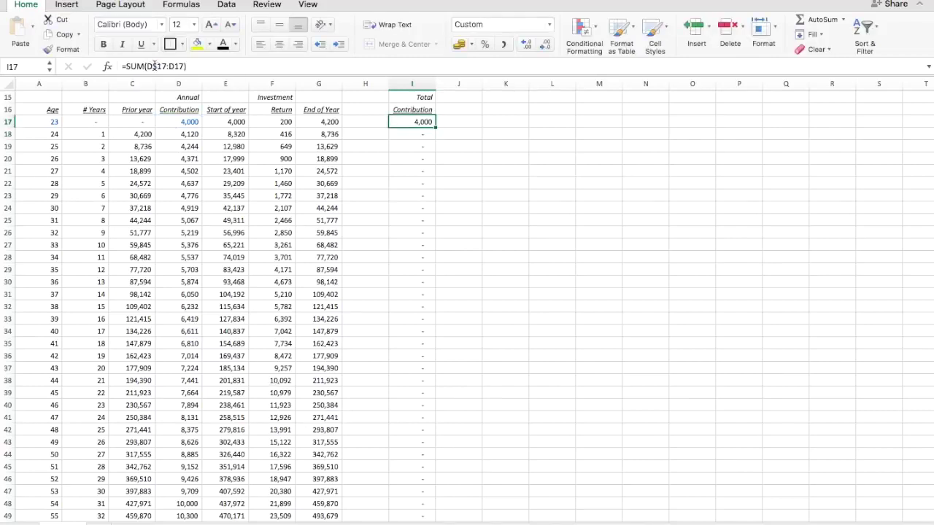
pyautogui.hotkey('ctrl', 'shift', 'Down')
pyautogui.hotkey('ctrl', 'd')
pyautogui.press('Down')
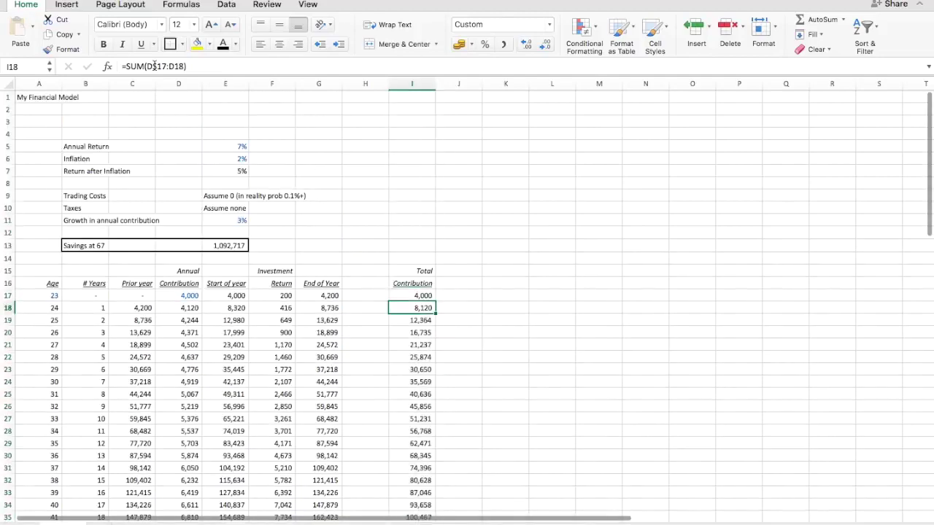
# - Compare the total contribution at age 67 in I61 with the end-of-year balance in G61
pyautogui.hotkey('ctrl', 'Down')
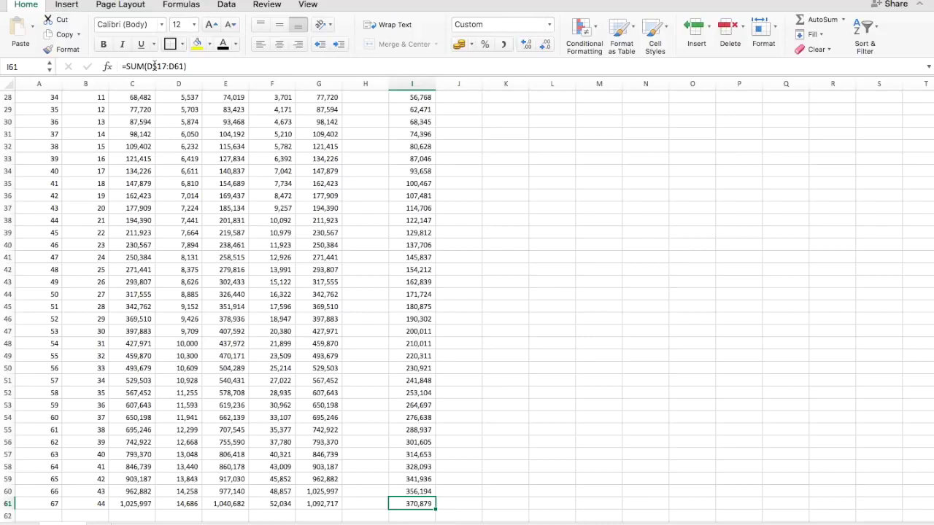
pyautogui.press('Left')
pyautogui.press('Left')
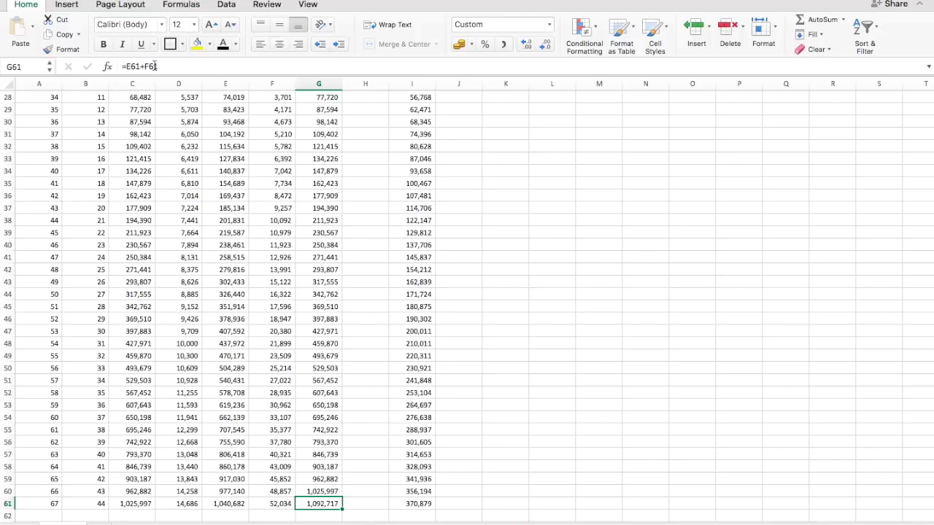
# - Set the starting age in A17 to 50 and review the Age column down to its last row
pyautogui.press('Right')
pyautogui.hotkey('ctrl', 'Up')
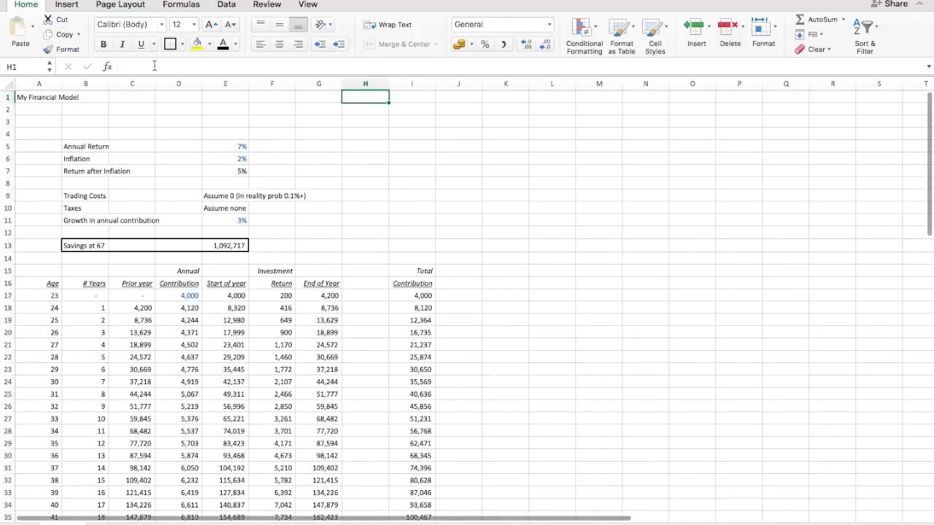
pyautogui.press('Left')
pyautogui.press('Left')
pyautogui.press('Left')
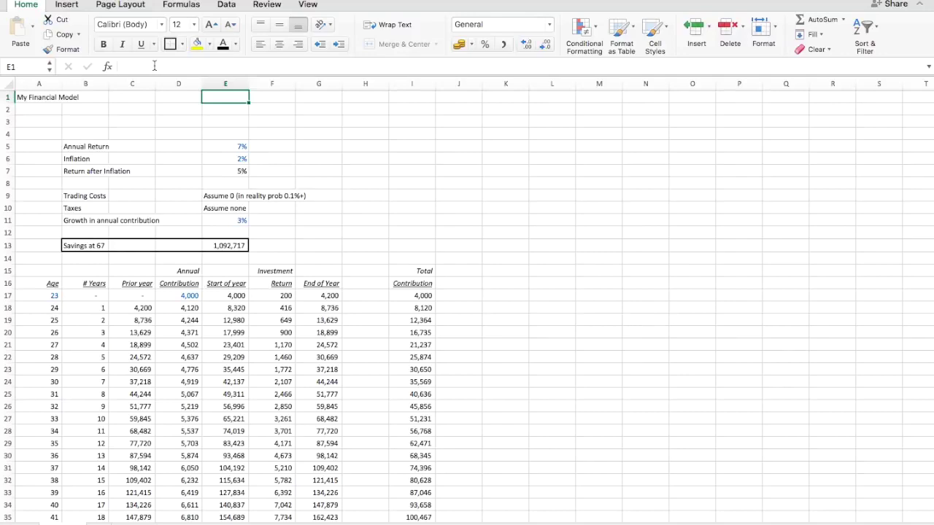
pyautogui.press('Down')
pyautogui.press('Down')
pyautogui.press('Down')
pyautogui.press('Down')
pyautogui.press('Down')
pyautogui.press('Down')
pyautogui.press('Down')
pyautogui.press('Down')
pyautogui.press('Down')
pyautogui.press('Down')
pyautogui.press('Down')
pyautogui.press('Down')
pyautogui.press('Down')
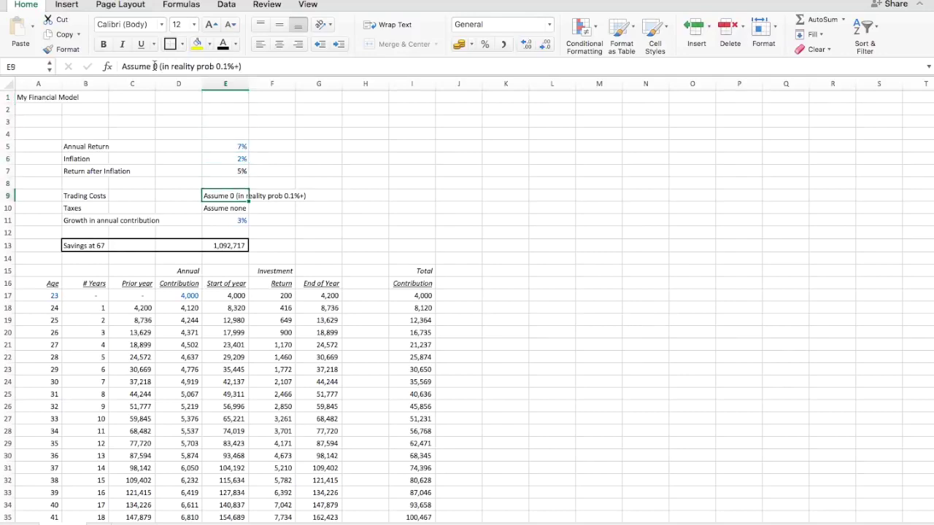
pyautogui.press('Left')
pyautogui.press('Left')
pyautogui.press('Left')
pyautogui.press('Left')
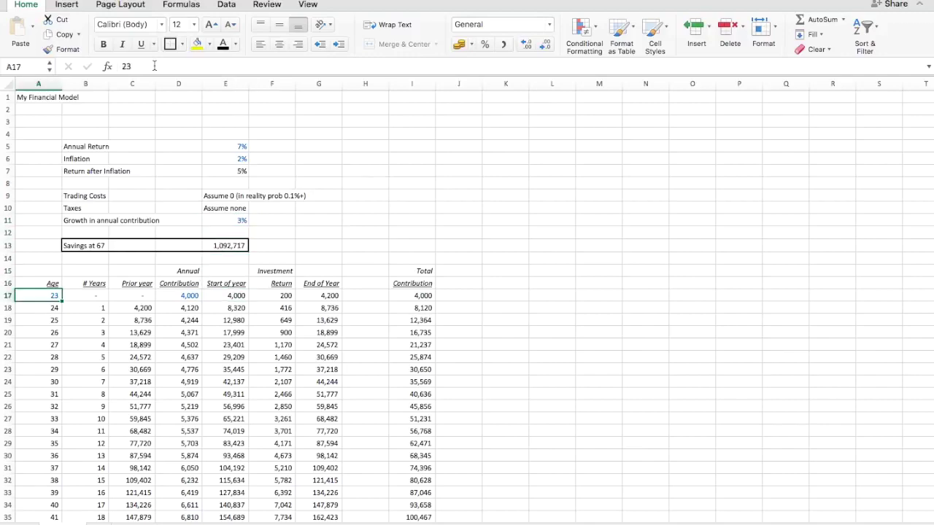
pyautogui.write('50')
pyautogui.press('Return')
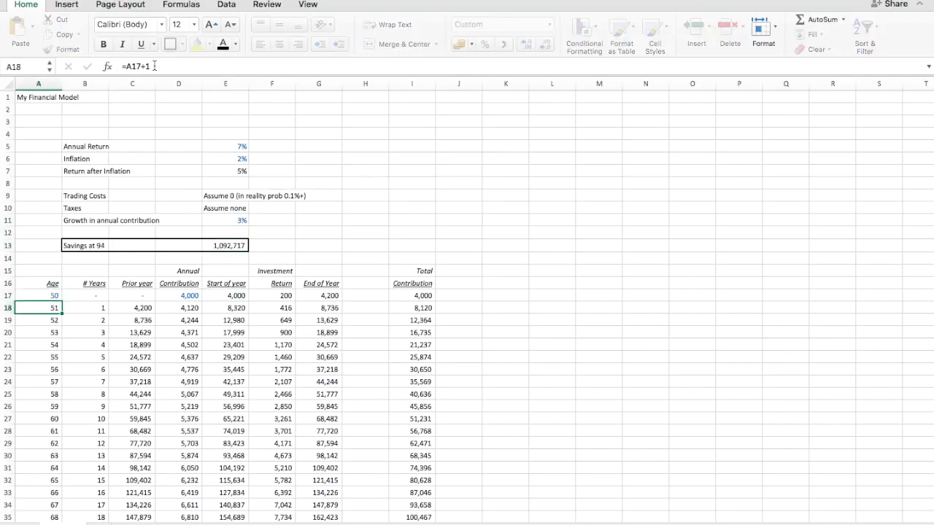
pyautogui.hotkey('ctrl', 'Down')
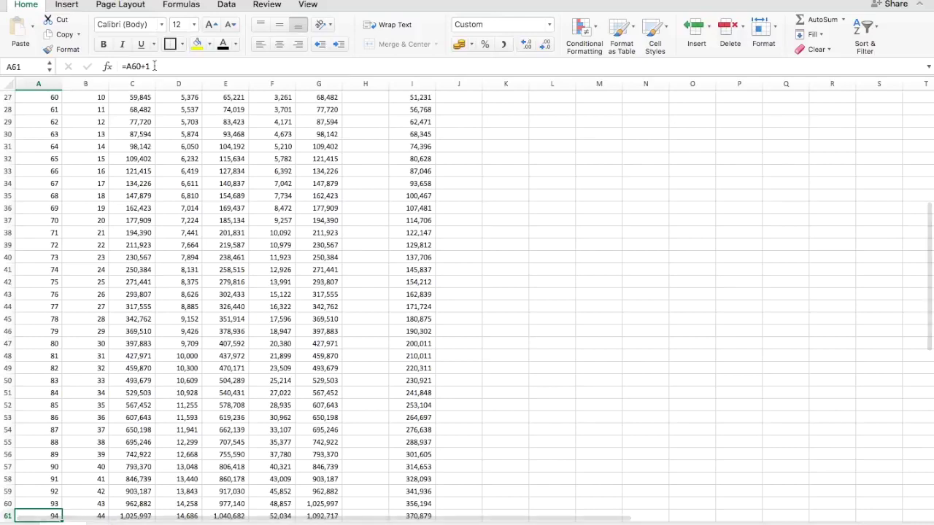
pyautogui.hotkey('ctrl', 'Up')
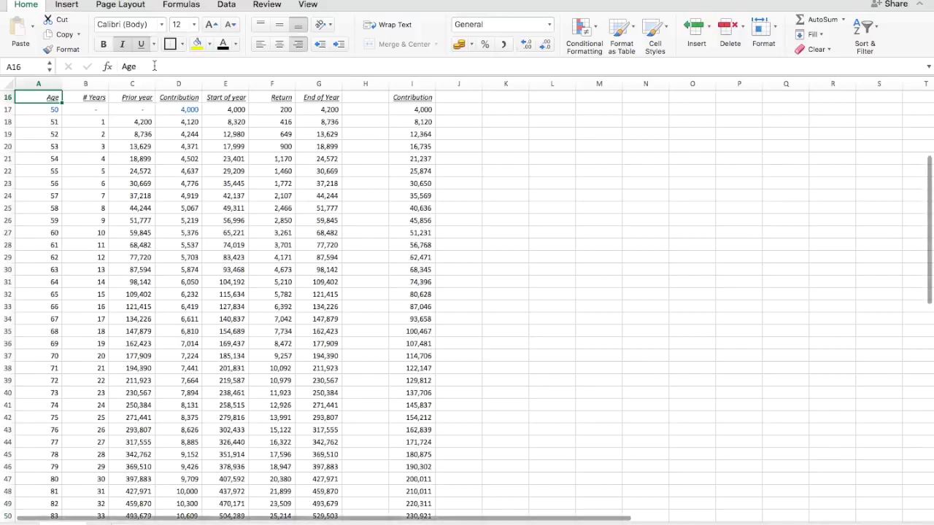
# - Examine the row for age 60 across all columns, from Age to Total Contribution
pyautogui.press('Up')
pyautogui.press('Up')
pyautogui.press('Up')
pyautogui.press('Up')
pyautogui.press('Up')
pyautogui.press('Up')
pyautogui.press('Up')
pyautogui.press('Up')
pyautogui.press('Down')
pyautogui.press('Down')
pyautogui.press('Down')
pyautogui.press('Down')
pyautogui.press('Down')
pyautogui.press('Down')
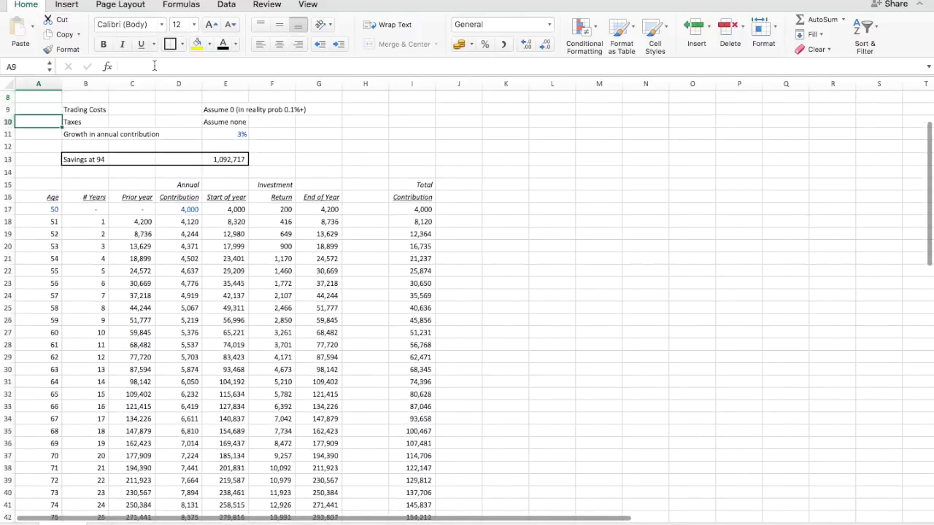
pyautogui.press('Down')
pyautogui.press('Down')
pyautogui.press('Down')
pyautogui.press('Down')
pyautogui.press('Down')
pyautogui.press('Down')
pyautogui.press('Down')
pyautogui.press('Down')
pyautogui.press('Down')
pyautogui.press('Down')
pyautogui.press('Down')
pyautogui.press('Down')
pyautogui.press('Down')
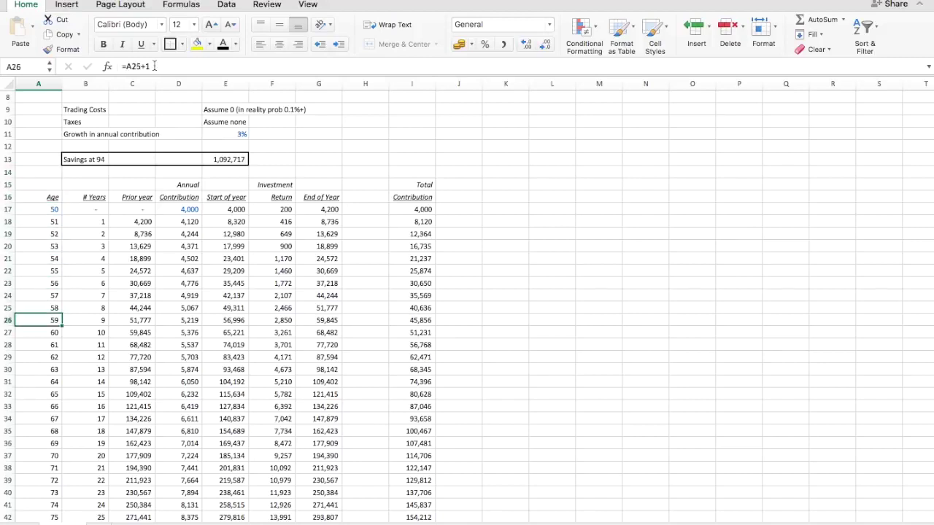
pyautogui.hotkey('ctrl', 'shift', 'Right')
pyautogui.hotkey('ctrl', 'shift', 'Right')
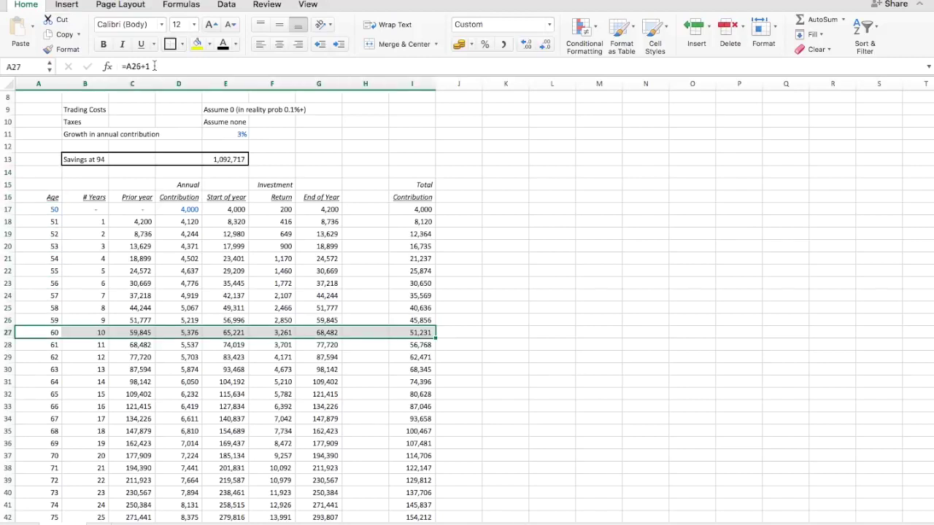
# - Set the first year's prior-year balance in C17 to 100,000
pyautogui.press('Right')
pyautogui.press('Up')
pyautogui.press('Up')
pyautogui.press('Up')
pyautogui.press('Up')
pyautogui.press('Up')
pyautogui.press('Up')
pyautogui.press('Up')
pyautogui.press('Up')
pyautogui.press('Up')
pyautogui.press('Up')
pyautogui.press('Right')
pyautogui.write('100,000')
pyautogui.press('Return')
# - Set the first year's annual contribution in D17 to 1,000
pyautogui.press('Up')
pyautogui.press('Right')
pyautogui.write('5000')
pyautogui.press('BackSpace')
pyautogui.press('BackSpace')
pyautogui.press('BackSpace')
pyautogui.press('BackSpace')
pyautogui.write('1,000')
pyautogui.press('Return')
# - Examine the row for age 67 and its end-of-year balance in G34
pyautogui.press('Down')
pyautogui.press('Down')
pyautogui.press('Down')
pyautogui.press('Down')
pyautogui.press('Down')
pyautogui.press('Down')
pyautogui.press('Down')
pyautogui.press('Down')
pyautogui.press('Down')
pyautogui.press('Down')
pyautogui.press('Down')
pyautogui.press('Down')
pyautogui.press('Down')
pyautogui.press('Down')
pyautogui.press('Down')
pyautogui.press('Down')
pyautogui.press('Down')
pyautogui.press('Left')
pyautogui.press('Left')
pyautogui.press('Left')
pyautogui.press('Up')
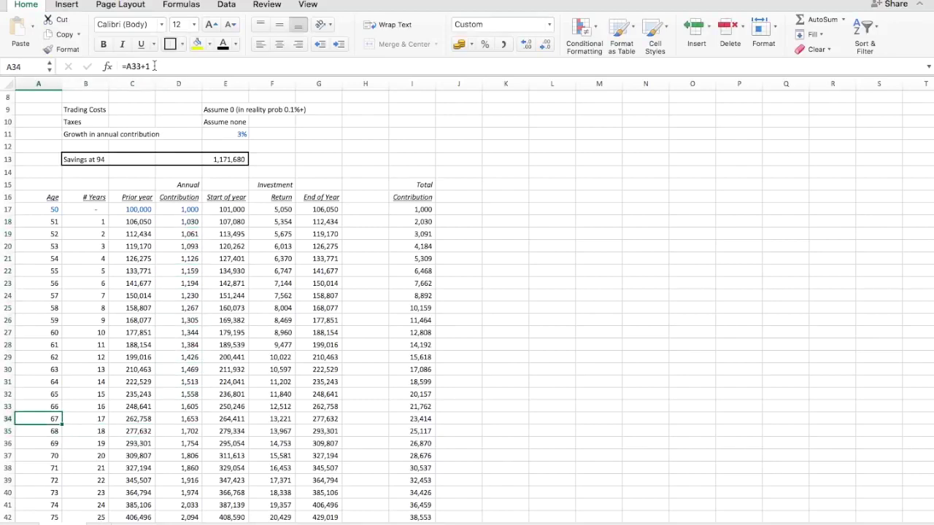
pyautogui.press('super+shift+Right')
pyautogui.press('super+shift+Right')
pyautogui.press('Right')
pyautogui.press('Right')
pyautogui.press('Right')
pyautogui.press('Right')
pyautogui.press('Right')
pyautogui.press('Right')
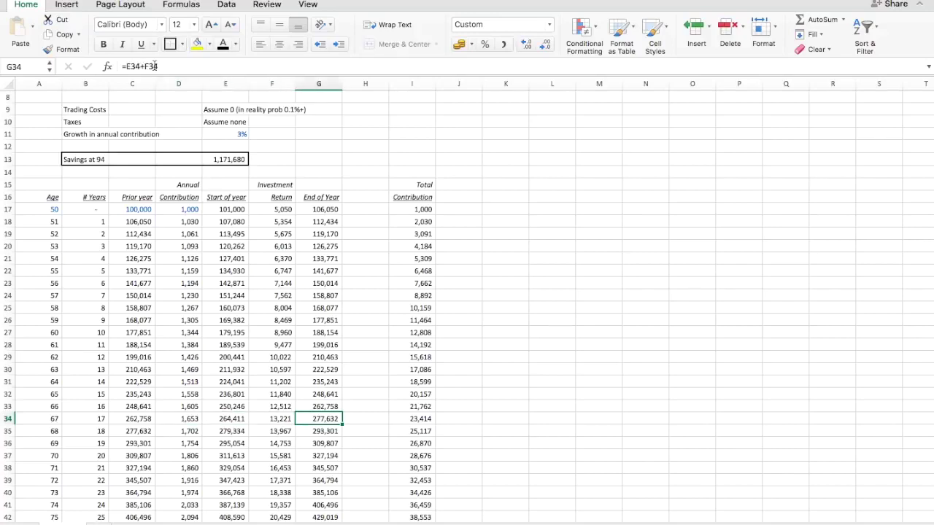
# - Clear the first year's prior-year balance in C17 and set the annual contribution in D17 to 4,000
pyautogui.press('pageup')
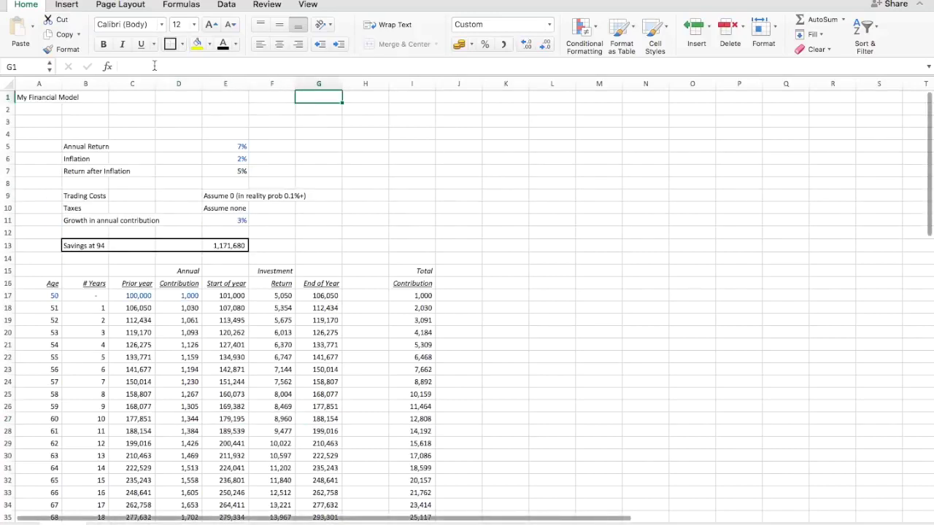
pyautogui.press('Down')
pyautogui.press('Down')
pyautogui.press('Down')
pyautogui.press('Down')
pyautogui.press('Down')
pyautogui.press('Down')
pyautogui.press('Down')
pyautogui.press('Down')
pyautogui.press('Down')
pyautogui.press('Down')
pyautogui.press('Down')
pyautogui.press('Down')
pyautogui.press('Down')
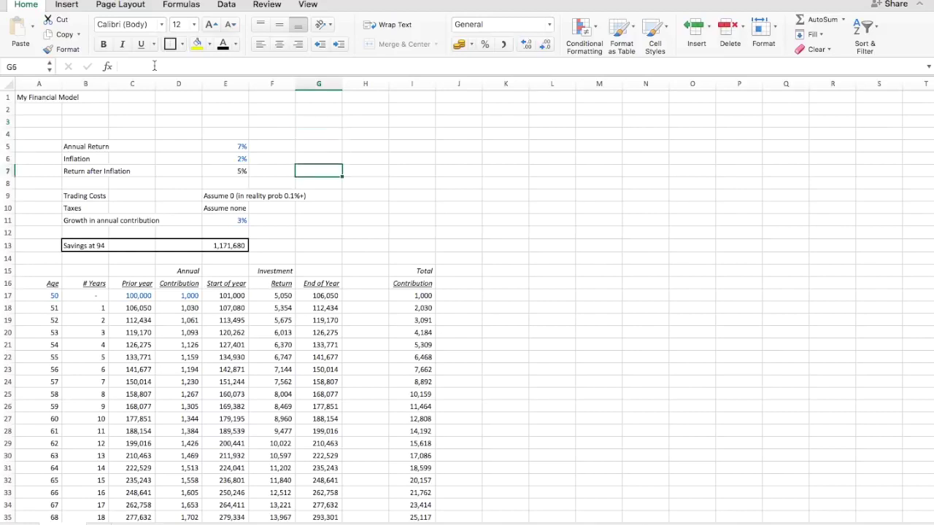
pyautogui.press('Left')
pyautogui.press('Left')
pyautogui.press('Down')
pyautogui.press('Down')
pyautogui.press('Left')
pyautogui.press('Left')
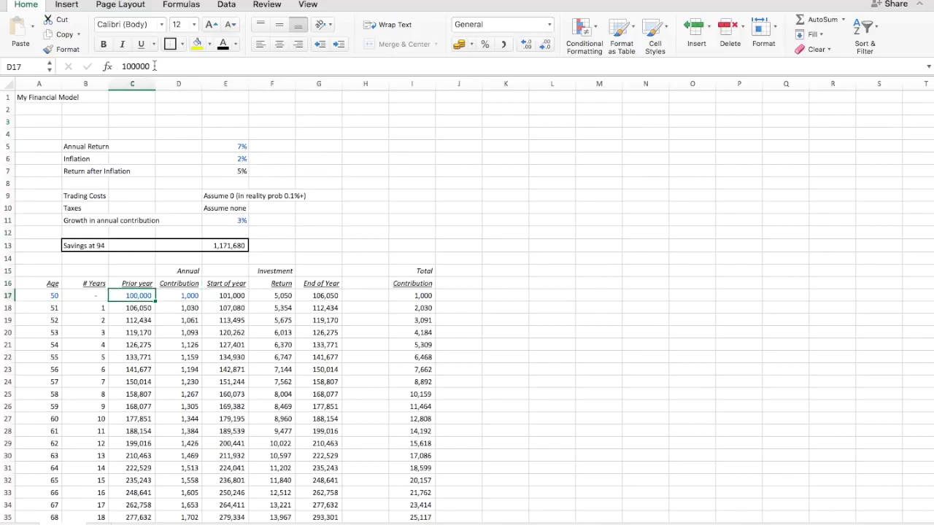
pyautogui.press('BackSpace')
pyautogui.press('Tab')
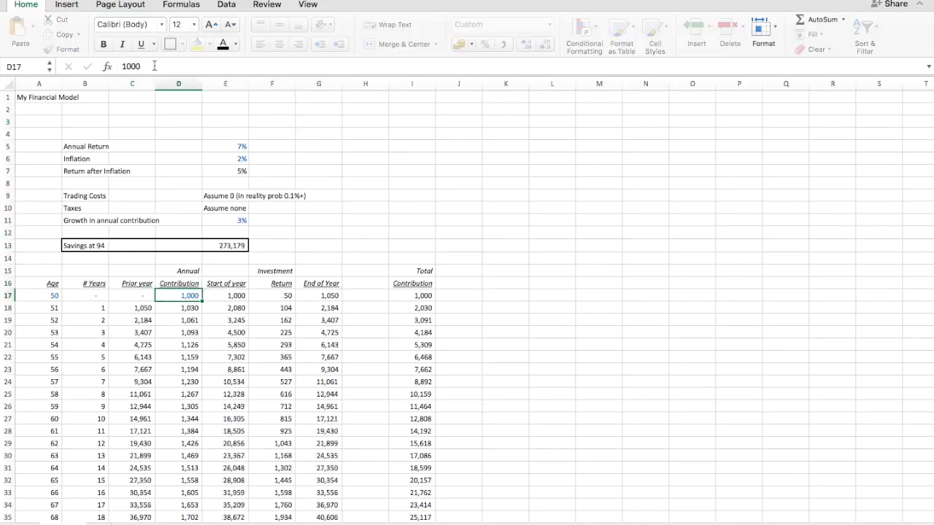
pyautogui.write('4000')
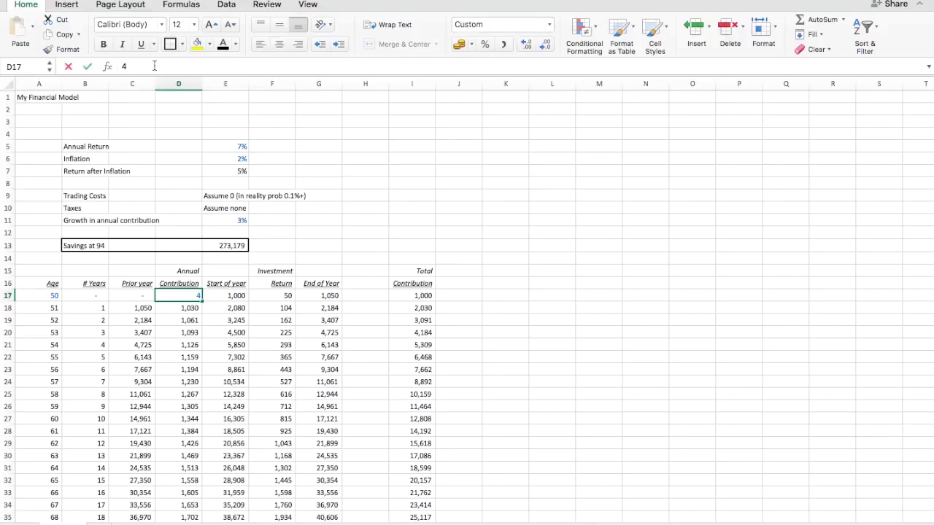
pyautogui.press('Return')
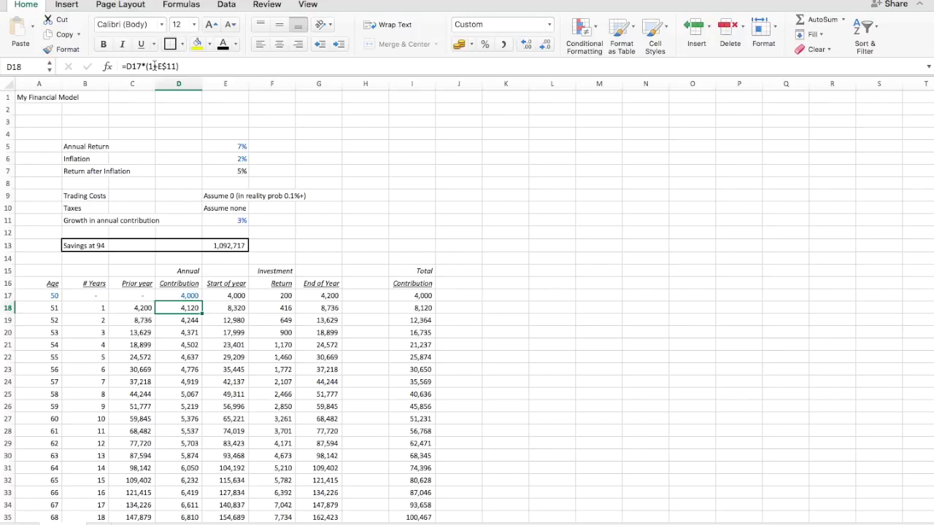
pyautogui.press('Right')
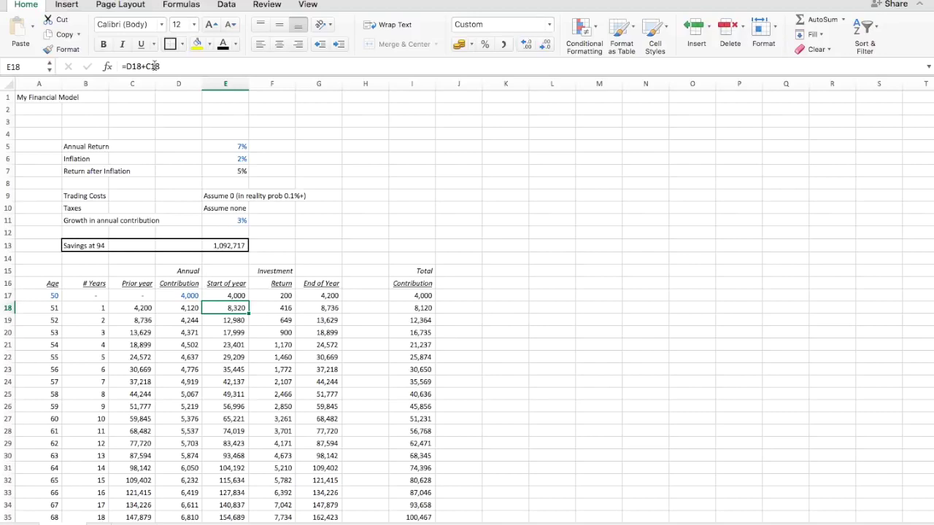
pyautogui.press('Right')
pyautogui.press('Right')
pyautogui.press('Right')
pyautogui.press('Up')
pyautogui.press('Up')
pyautogui.press('Up')
pyautogui.press('Up')
pyautogui.press('Up')
pyautogui.press('Up')
pyautogui.press('Up')
pyautogui.press('Up')
pyautogui.press('Right')
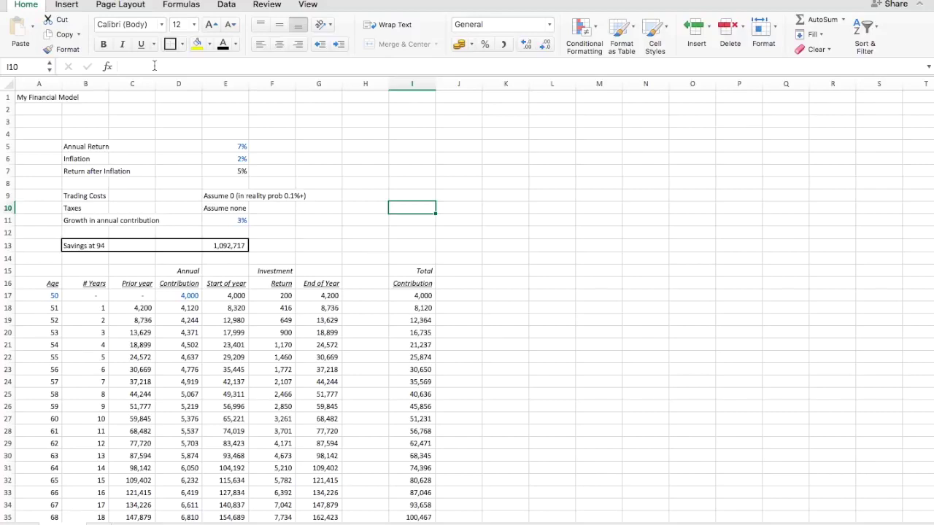
pyautogui.press('Left')
pyautogui.press('Left')
pyautogui.press('Left')
pyautogui.press('Right')
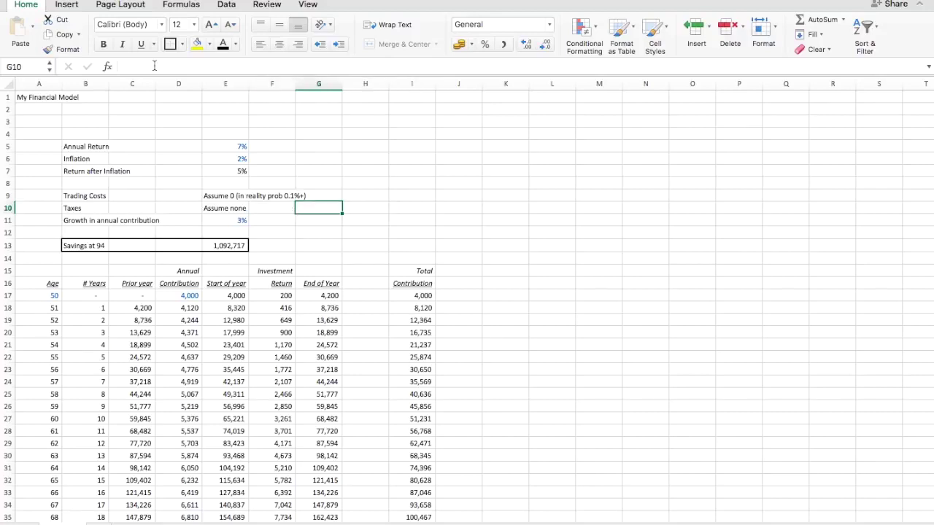
# - Set the annual return assumption in E5 to 20%
pyautogui.press('Left')
pyautogui.press('Left')
pyautogui.press('Up')
pyautogui.press('Up')
pyautogui.press('Up')
pyautogui.press('Up')
pyautogui.press('Up')
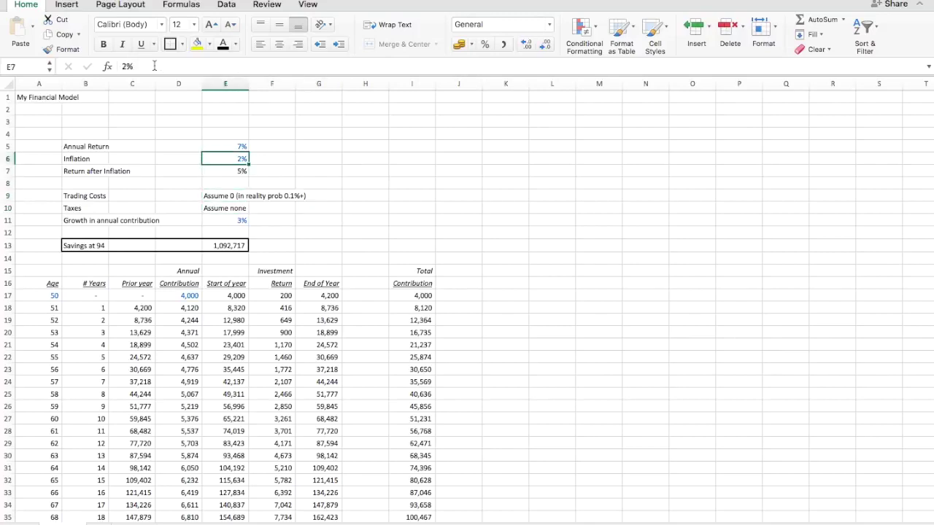
pyautogui.write('20')
pyautogui.press('Return')
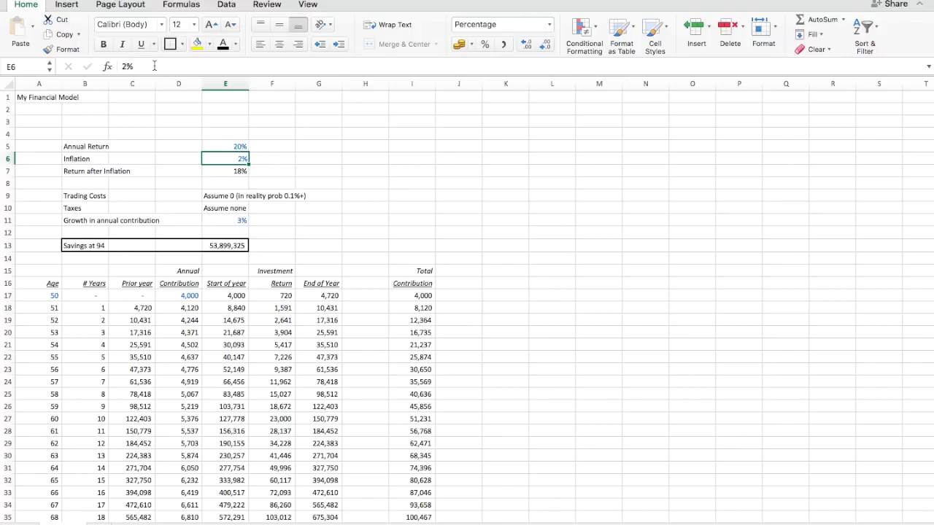
pyautogui.press('Up')
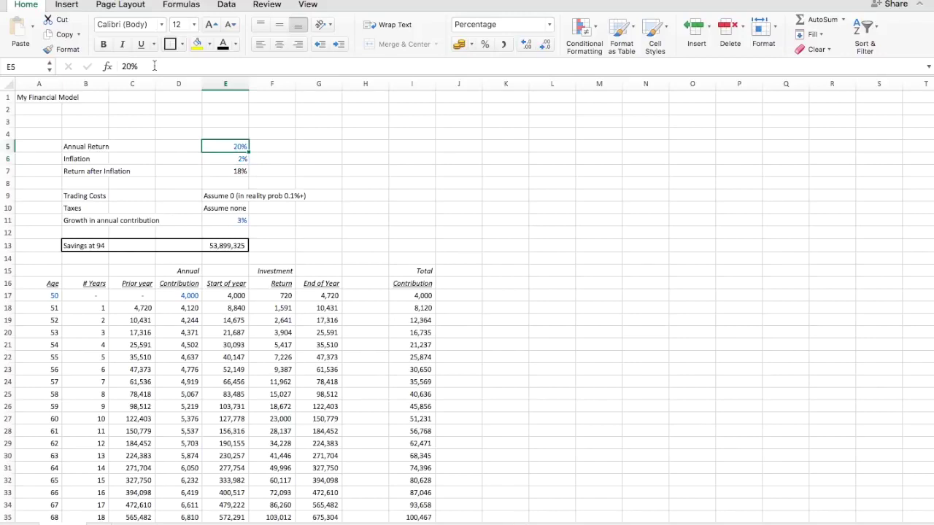
# - Set the starting age in A17 to 23
pyautogui.press('Down')
pyautogui.press('Down')
pyautogui.press('Down')
pyautogui.press('Down')
pyautogui.press('Down')
pyautogui.press('Down')
pyautogui.press('Down')
pyautogui.press('Down')
pyautogui.press('Down')
pyautogui.press('Down')
pyautogui.press('Down')
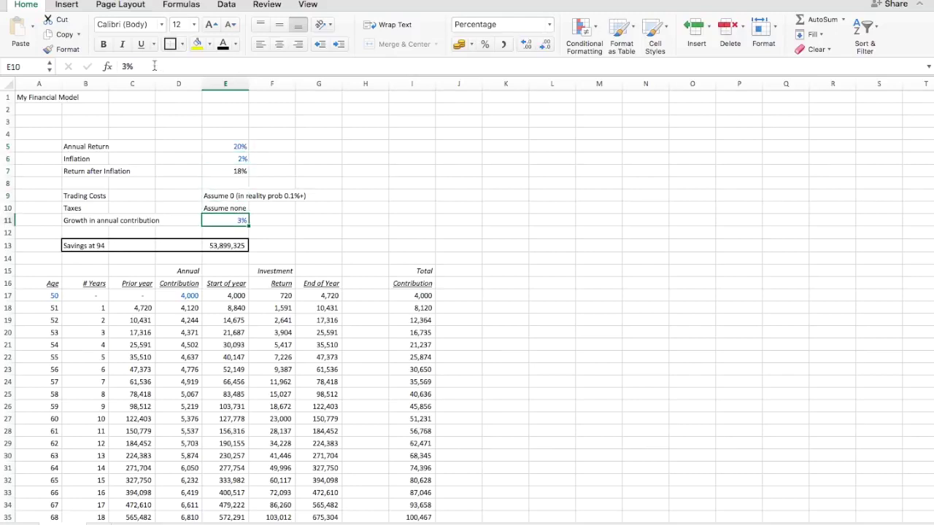
pyautogui.press('Down')
pyautogui.press('Left')
pyautogui.press('Left')
pyautogui.press('Left')
pyautogui.press('Left')
pyautogui.write('23')
pyautogui.press('Return')
# - Check the projected savings at age 67 in E13
pyautogui.press('Up')
pyautogui.press('Right')
pyautogui.press('Right')
pyautogui.press('Right')
pyautogui.press('Right')
pyautogui.press('Up')
pyautogui.press('Up')
pyautogui.press('Up')
pyautogui.press('Up')
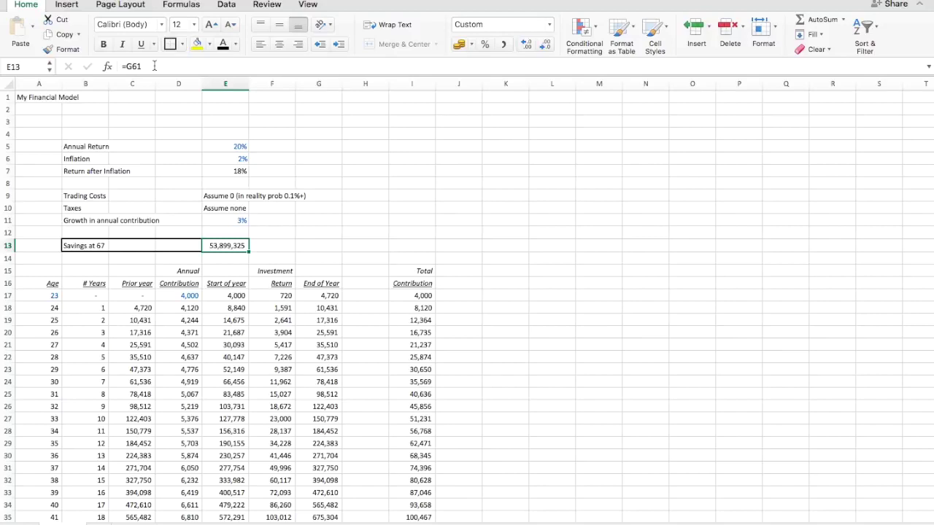
# - Work out the compounded growth of 10% over 12 periods in H11 with =1.1^12-1
pyautogui.press('Up')
pyautogui.press('Up')
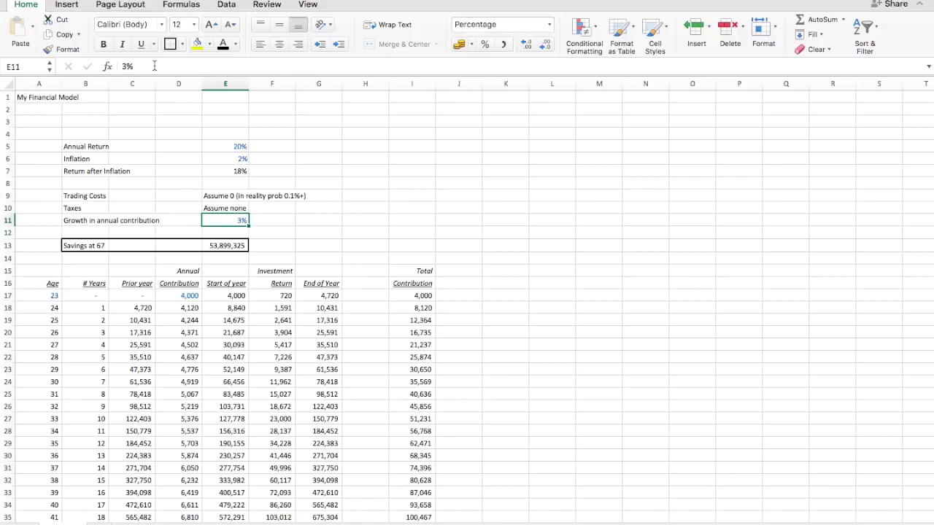
pyautogui.press('Right')
pyautogui.press('Right')
pyautogui.press('Right')
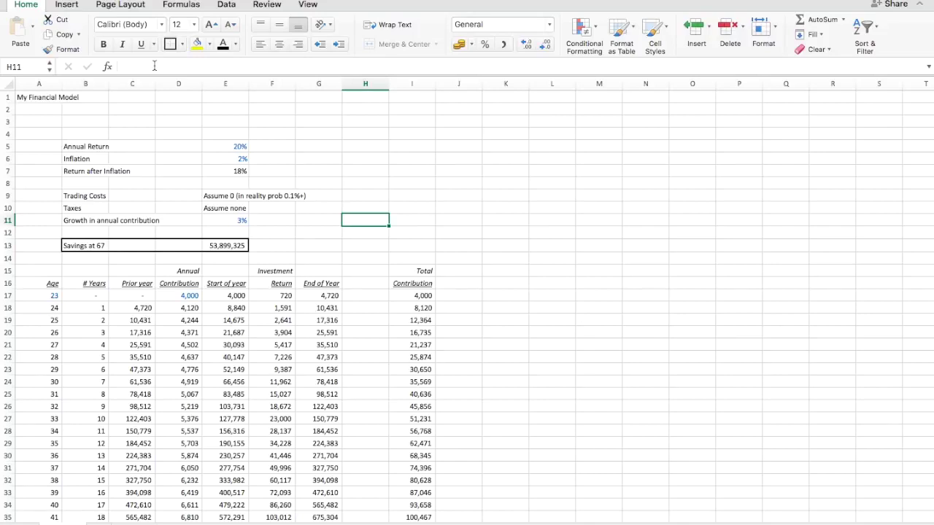
pyautogui.write('=1.1')
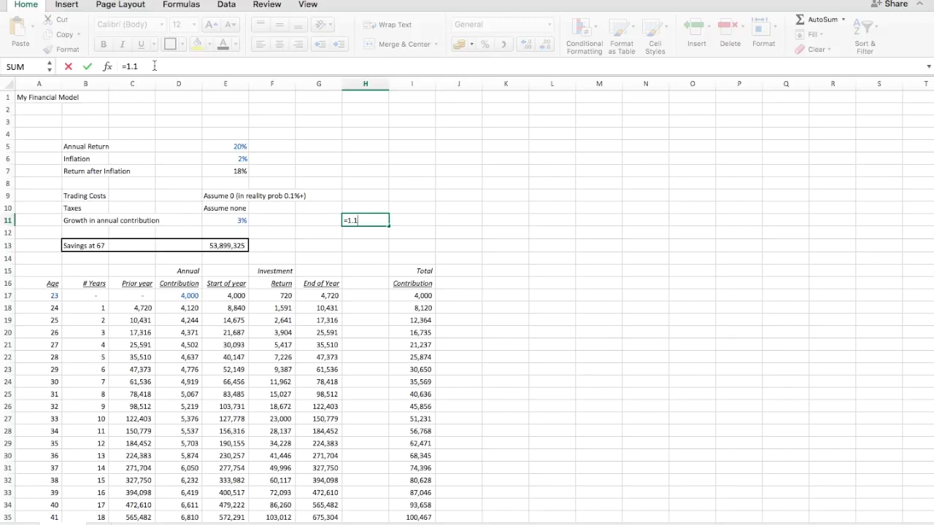
pyautogui.write('^12')
pyautogui.press('Return')
pyautogui.press('Up')
pyautogui.click(154, 66)
pyautogui.write('-1')
pyautogui.press('Return')
pyautogui.press('Up')
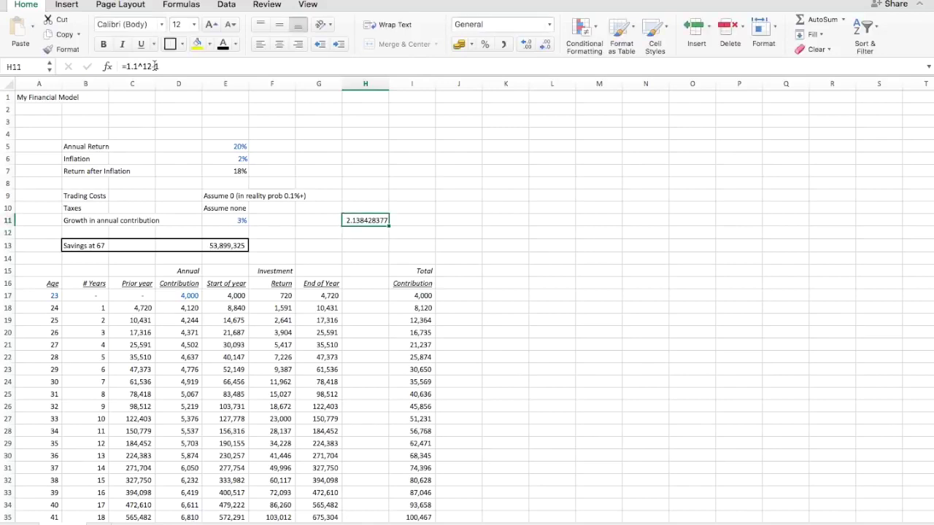
# - Set the annual return assumption in E5 to 200%
pyautogui.press('Left')
pyautogui.press('Left')
pyautogui.press('Left')
pyautogui.press('Up')
pyautogui.press('Up')
pyautogui.press('Up')
pyautogui.press('Up')
pyautogui.press('Up')
pyautogui.press('Up')
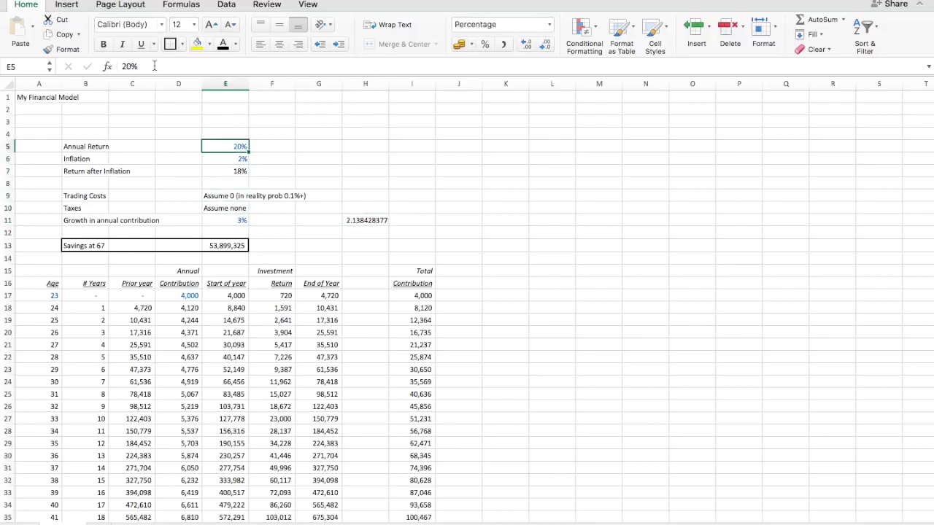
pyautogui.press('F2')
pyautogui.write('0')
pyautogui.press('Return')
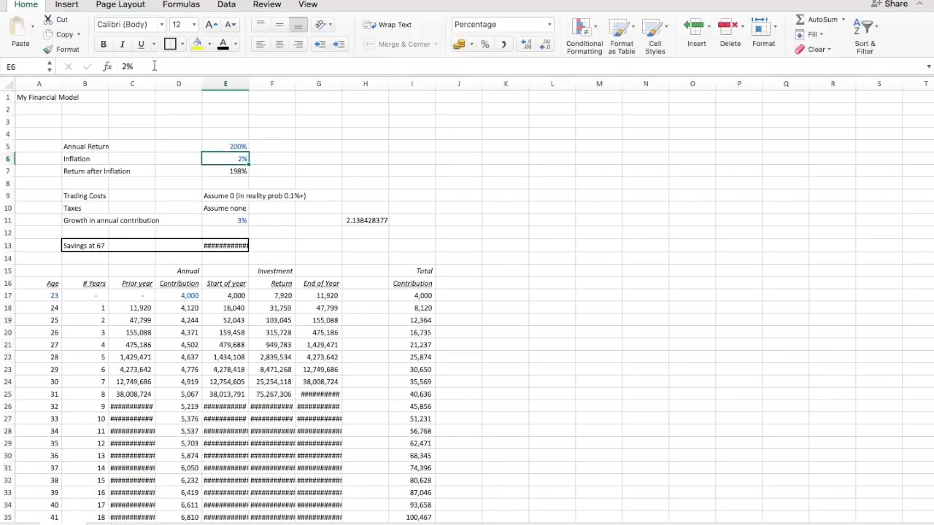
# - Set the first year's annual contribution in D17 to 1,000
pyautogui.press('Down')
pyautogui.press('Down')
pyautogui.press('Down')
pyautogui.press('Down')
pyautogui.press('Down')
pyautogui.press('Down')
pyautogui.press('Down')
pyautogui.press('Down')
pyautogui.press('Down')
pyautogui.press('Down')
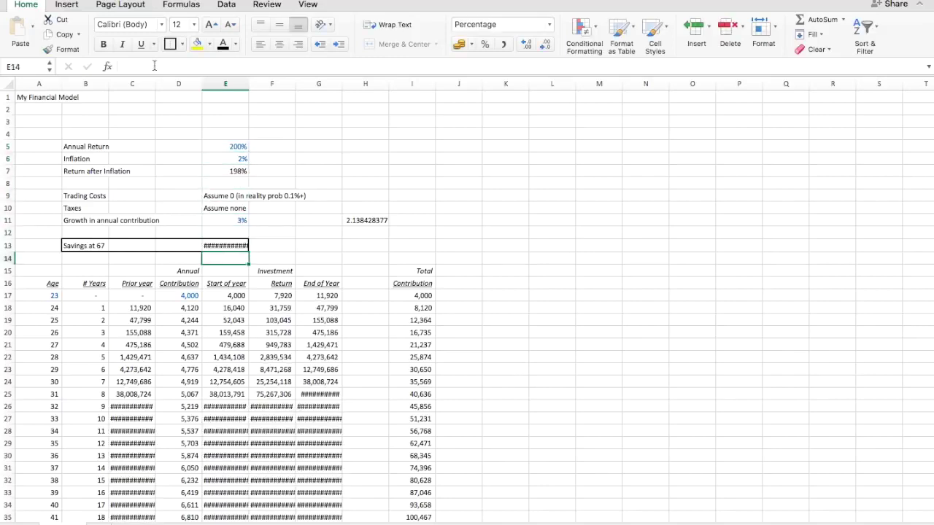
pyautogui.press('Down')
pyautogui.press('Left')
pyautogui.write('1000')
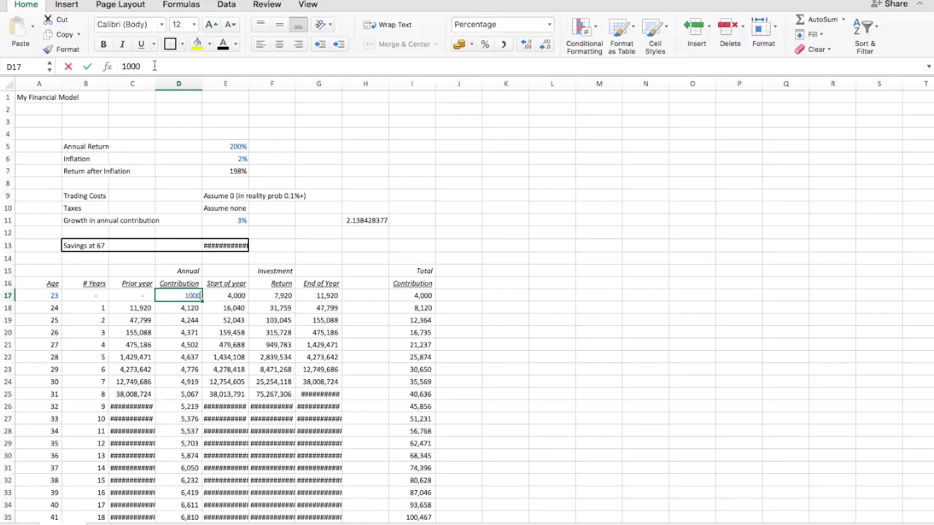
pyautogui.press('Return')
pyautogui.press('Up')
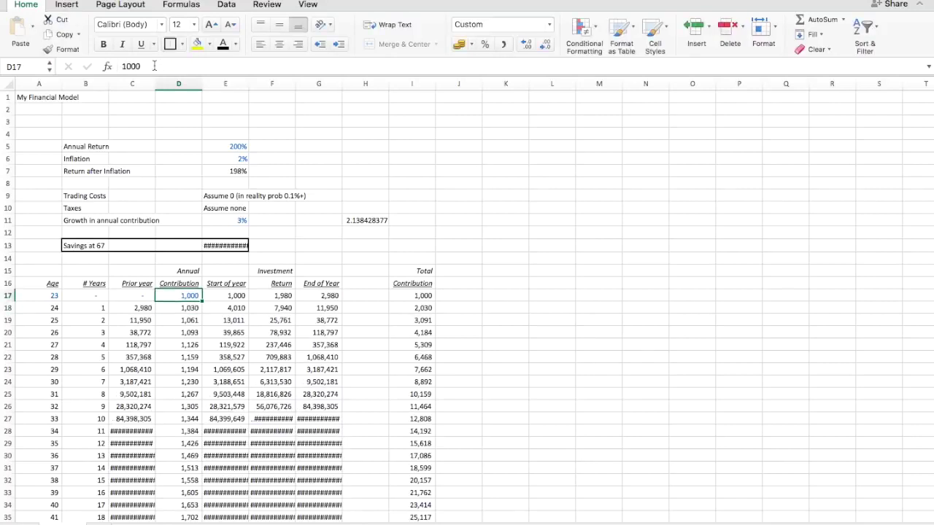
# - Widen column E until the full savings at 67 figure fits and examine it in E13
pyautogui.moveTo(248, 84); pyautogui.dragTo(344, 86)
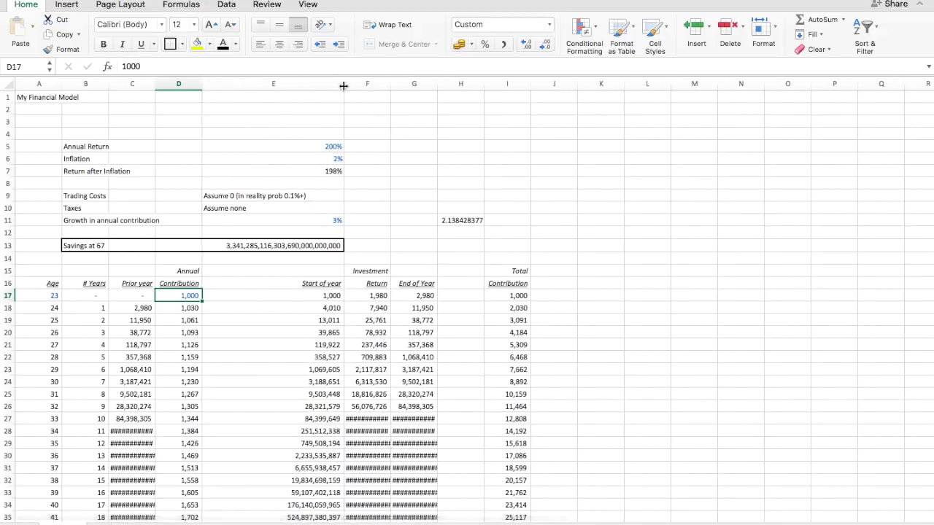
pyautogui.click(277, 246)
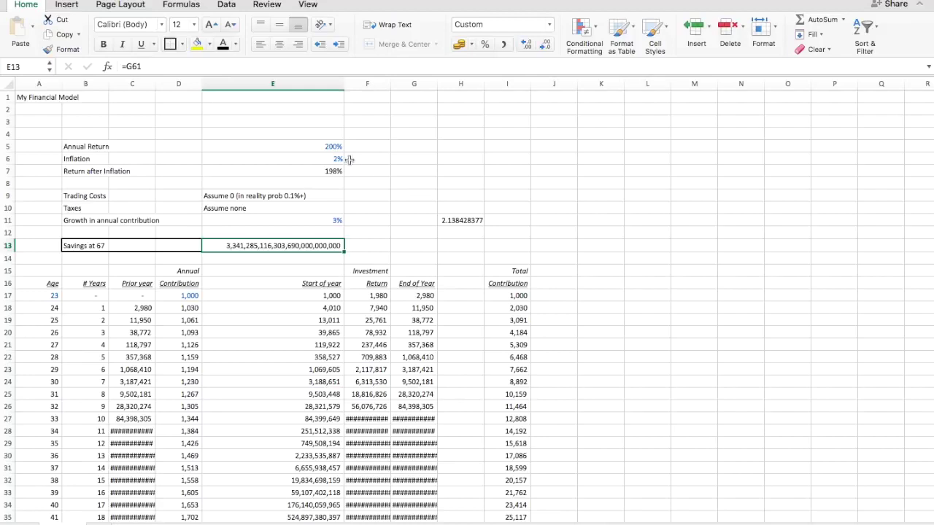
# - Set the annual return assumption in E5 to 7%
pyautogui.click(329, 146)
pyautogui.write('7')
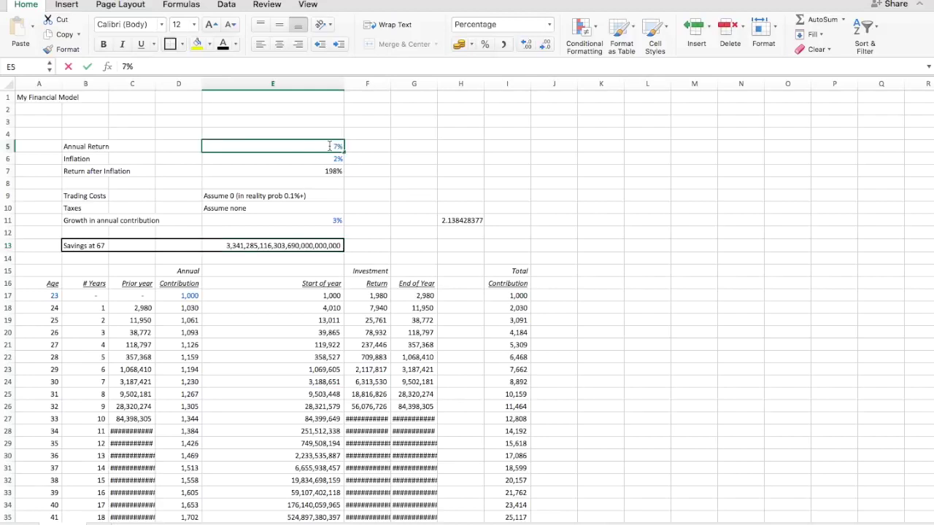
pyautogui.press('Return')
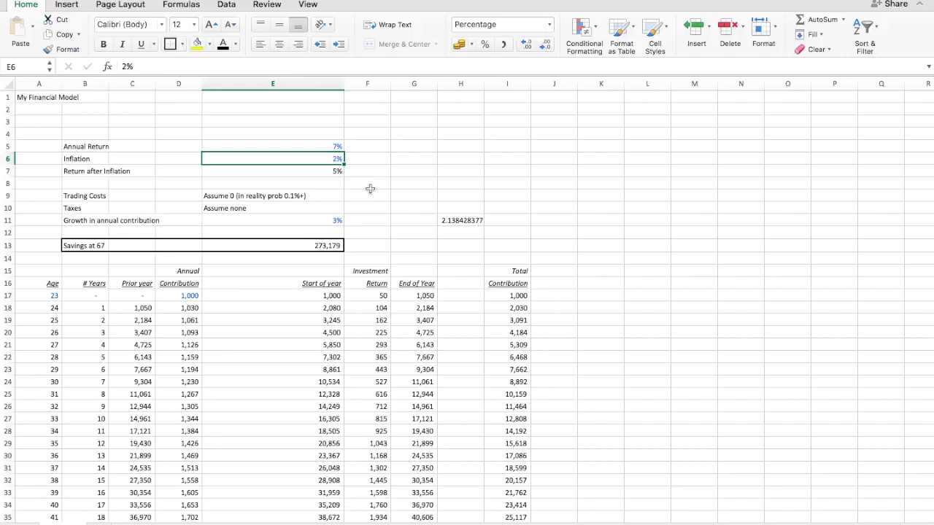
# - Clear the scratch compounding calculation in H11
pyautogui.press('Right')
pyautogui.press('Left')
pyautogui.press('Right')
pyautogui.press('Right')
pyautogui.press('Right')
pyautogui.press('Down')
pyautogui.press('Down')
pyautogui.press('Down')
pyautogui.press('Down')
pyautogui.press('Down')
pyautogui.press('Delete')
# - Look up column F's width and reset column E to match the neighbouring columns
pyautogui.press('Left')
pyautogui.press('Left')
pyautogui.press('Left')
pyautogui.press('Right')
pyautogui.press('Left')
pyautogui.press('Right')
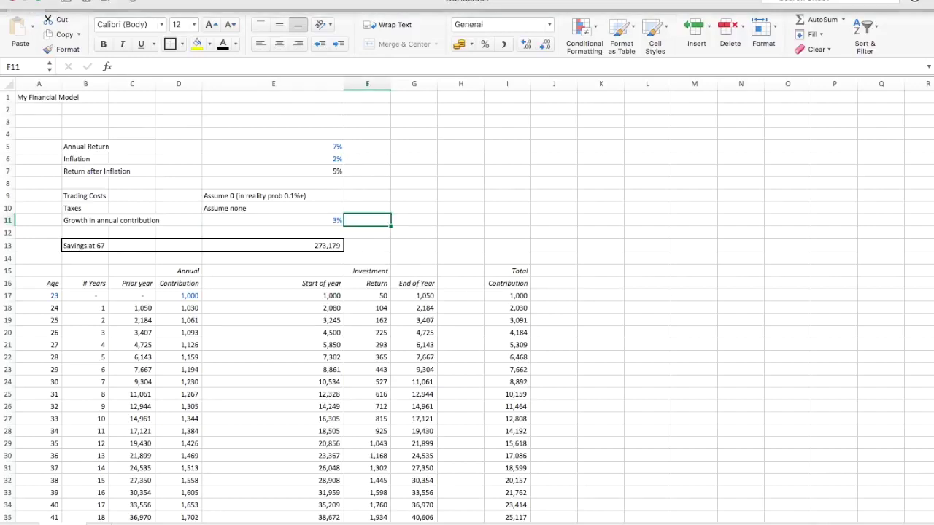
pyautogui.click(217, 0)
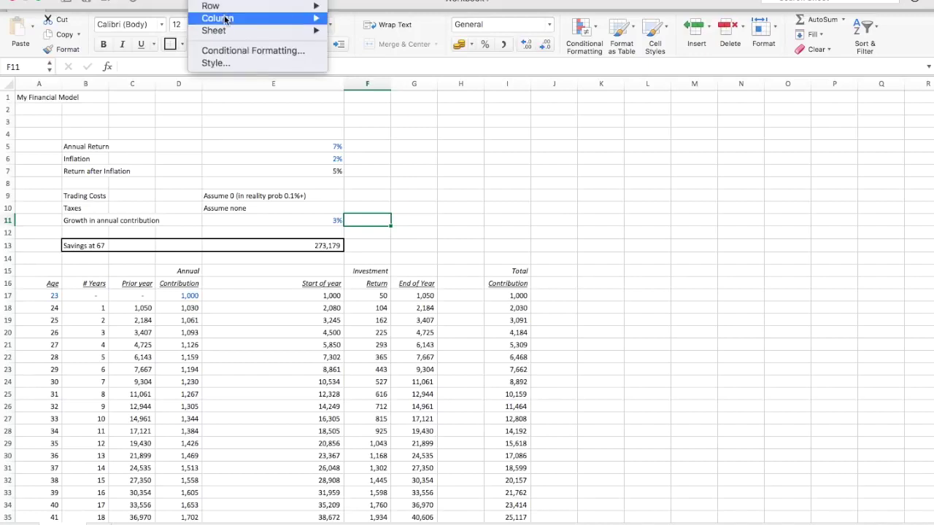
pyautogui.moveTo(224, 18)
pyautogui.click(353, 19)
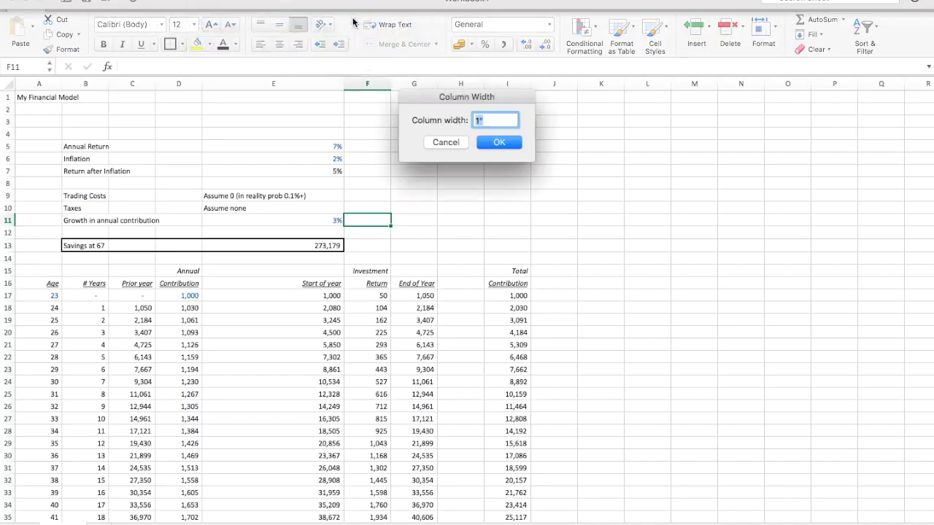
pyautogui.write('0.9')
pyautogui.press('Return')
pyautogui.press('Left')
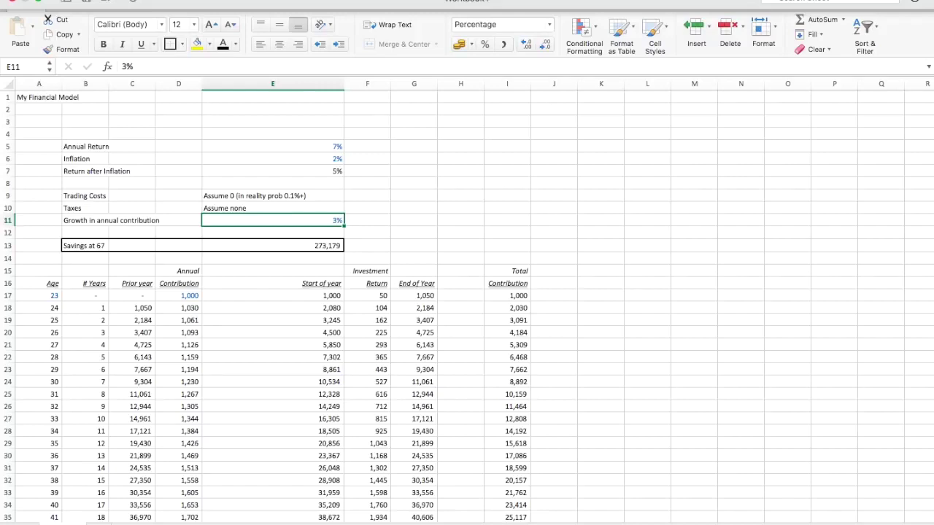
pyautogui.click(271, 220)
pyautogui.click(271, 232)
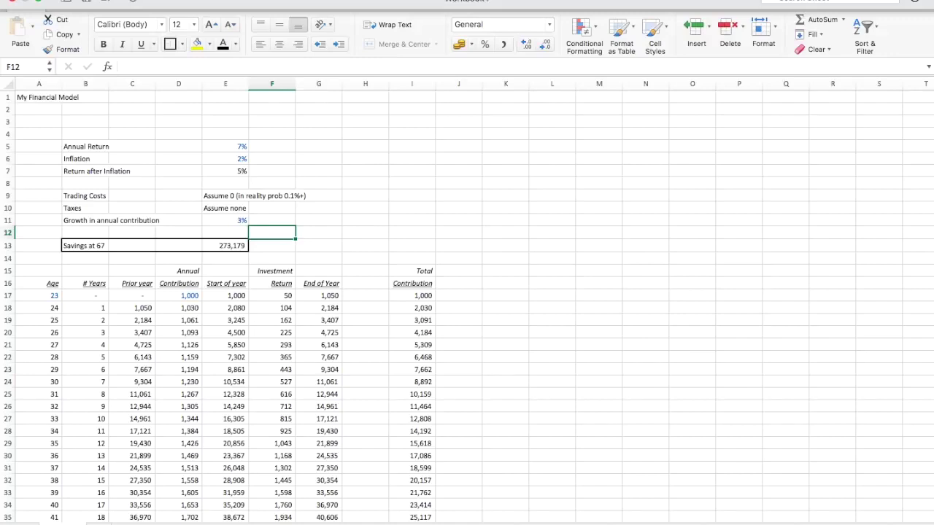
# - Set the first year's annual contribution in D17 to 4,000
pyautogui.click(272, 245)
pyautogui.click(179, 245)
pyautogui.click(225, 257)
pyautogui.click(225, 245)
pyautogui.click(179, 245)
pyautogui.click(178, 295)
pyautogui.write('4,00')
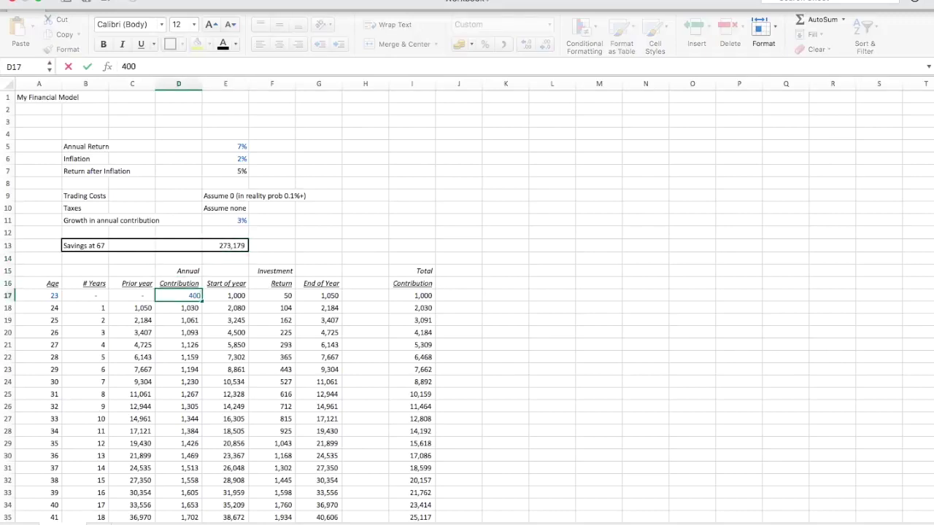
pyautogui.write('0')
pyautogui.press('Return')
# - Review the formulas for savings at 67 in E13, the end-of-year balance in G17 and the investment return in F18
pyautogui.press('Right')
pyautogui.press('Up')
pyautogui.press('Up')
pyautogui.press('Up')
pyautogui.click(226, 245)
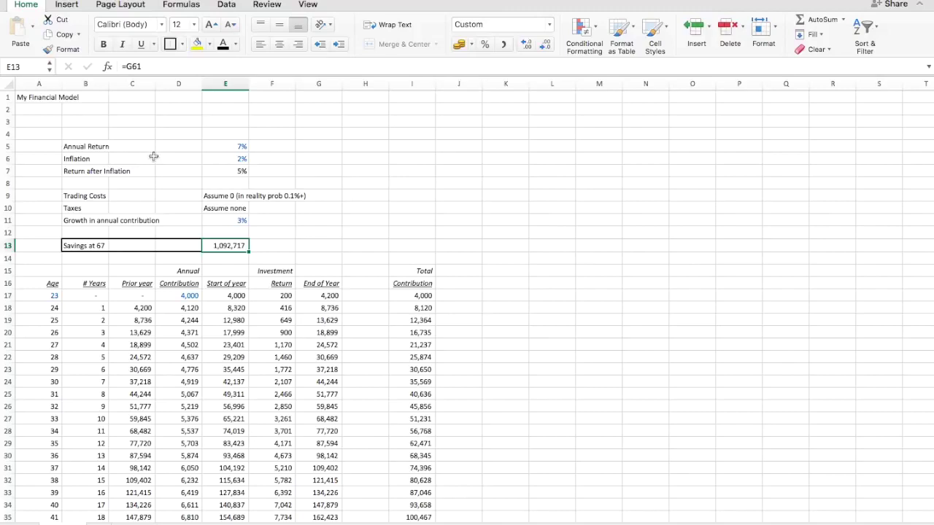
pyautogui.click(143, 66)
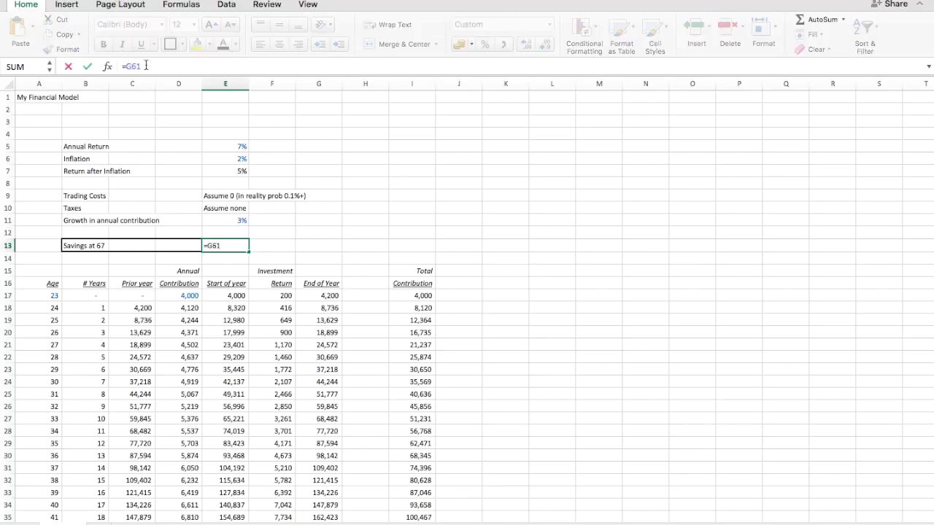
pyautogui.click(325, 295)
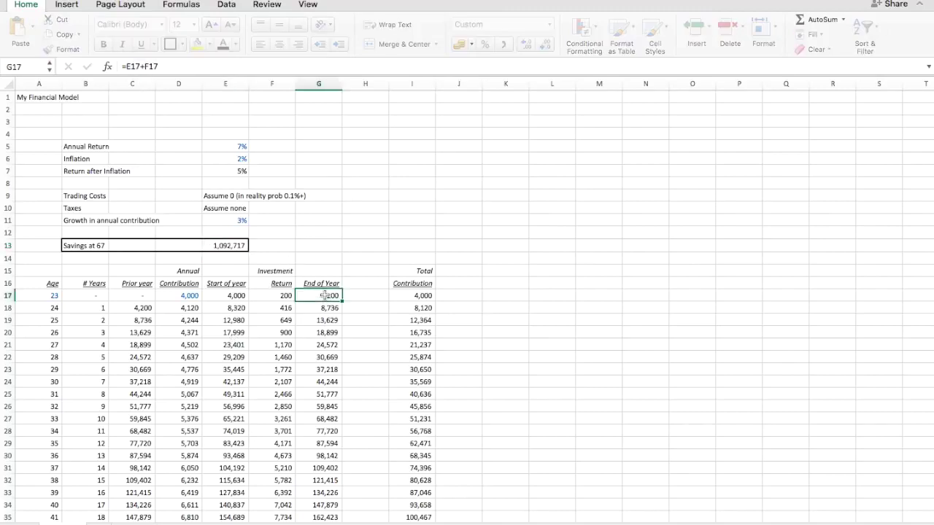
pyautogui.click(187, 66)
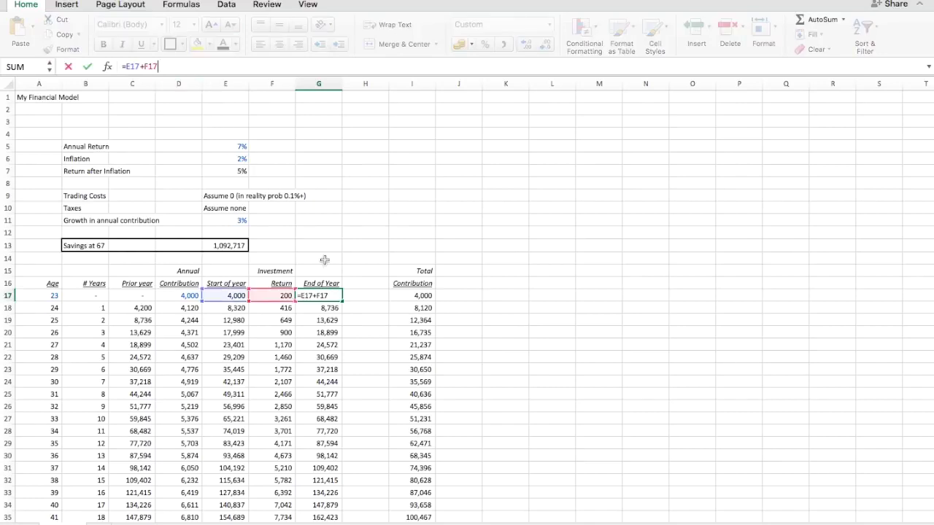
pyautogui.click(285, 309)
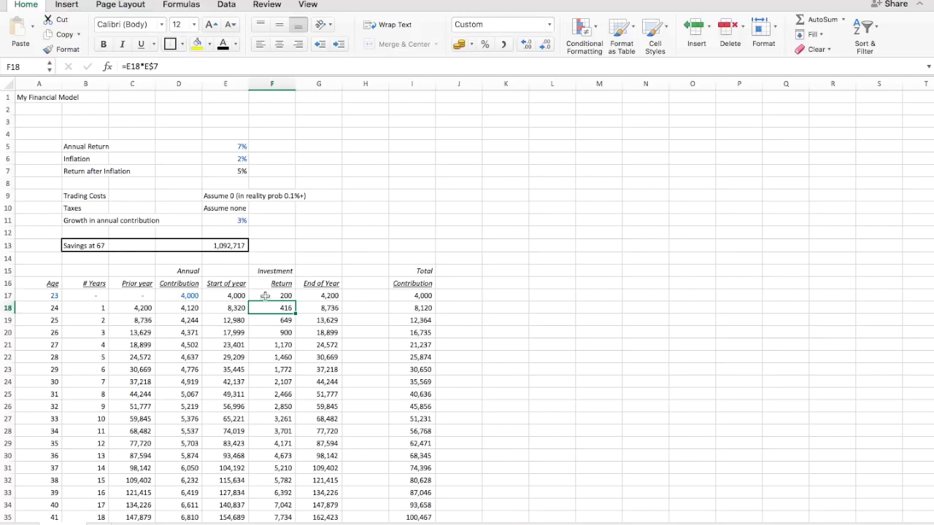
pyautogui.press('super+Tab')
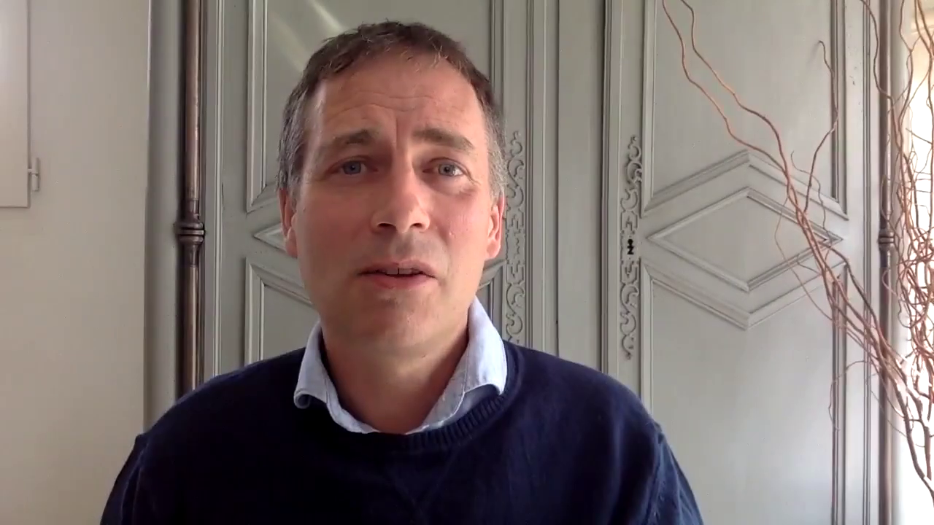